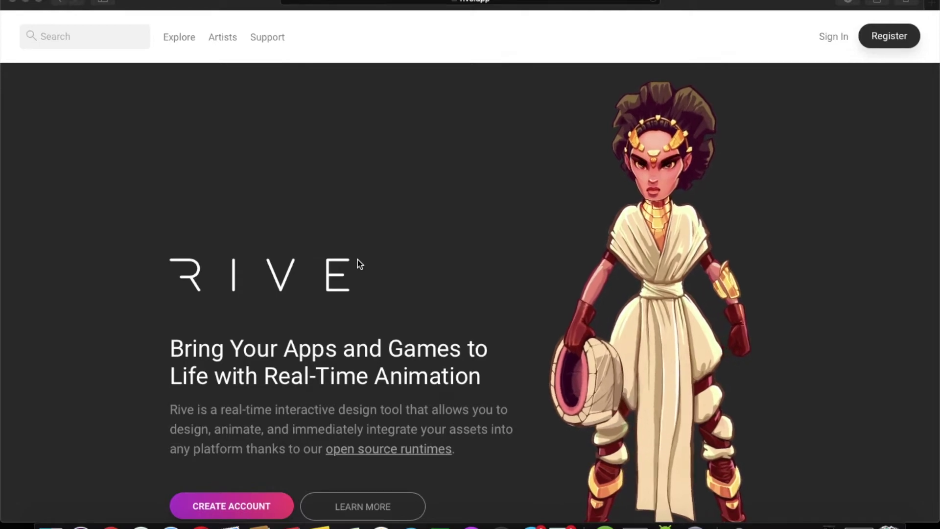
{"action": "scroll", "coordinate": [357, 259], "scroll_direction": "down", "scroll_amount": 7}
{"action": "scroll", "coordinate": [357, 260], "scroll_direction": "up", "scroll_amount": 2}
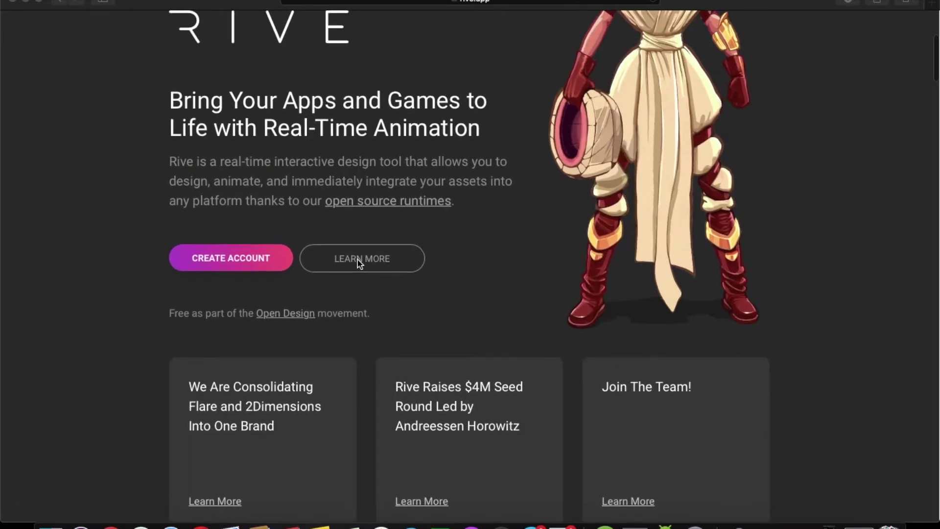
{"action": "scroll", "coordinate": [357, 262], "scroll_direction": "down", "scroll_amount": 10}
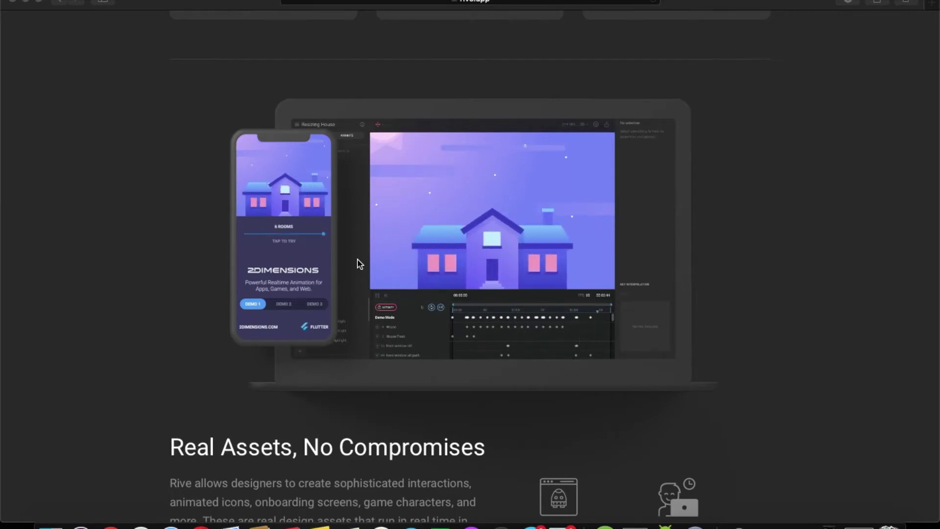
{"action": "scroll", "coordinate": [357, 260], "scroll_direction": "down", "scroll_amount": 15}
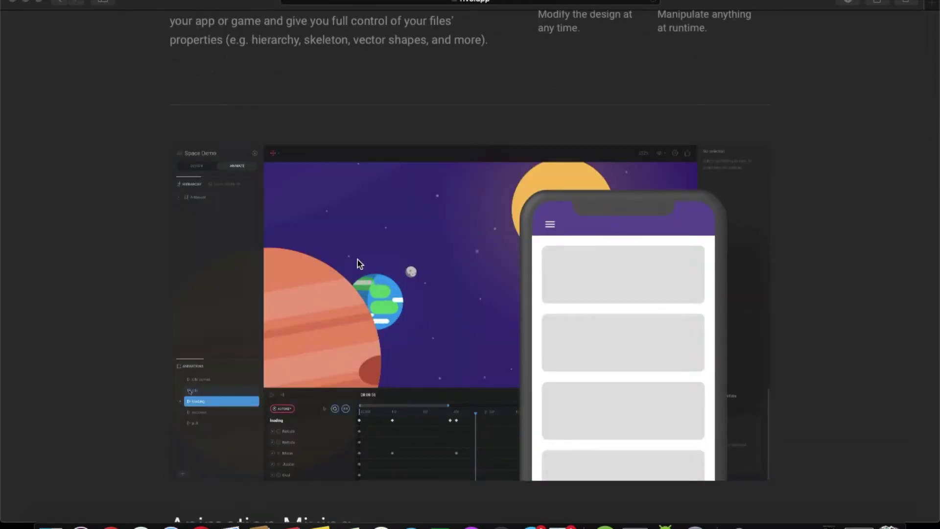
{"action": "scroll", "coordinate": [357, 263], "scroll_direction": "down", "scroll_amount": 8}
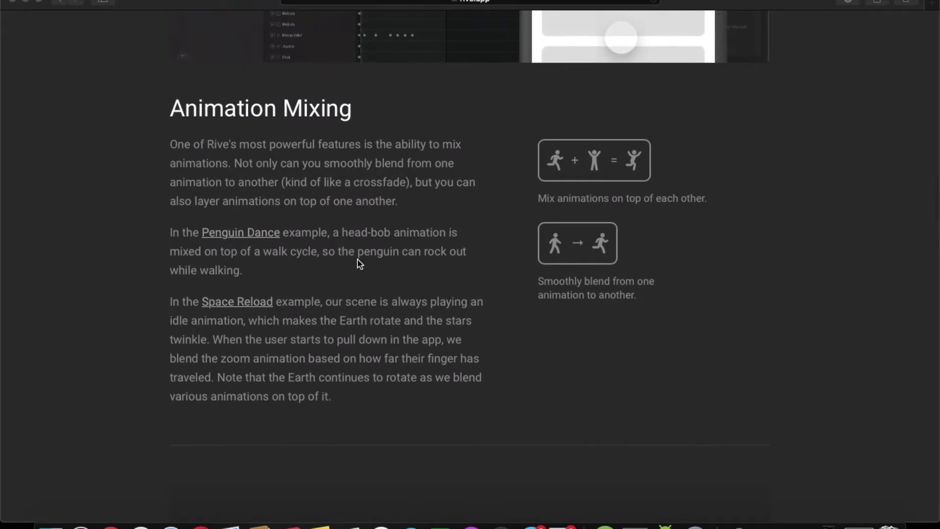
{"action": "scroll", "coordinate": [359, 263], "scroll_direction": "down", "scroll_amount": 5}
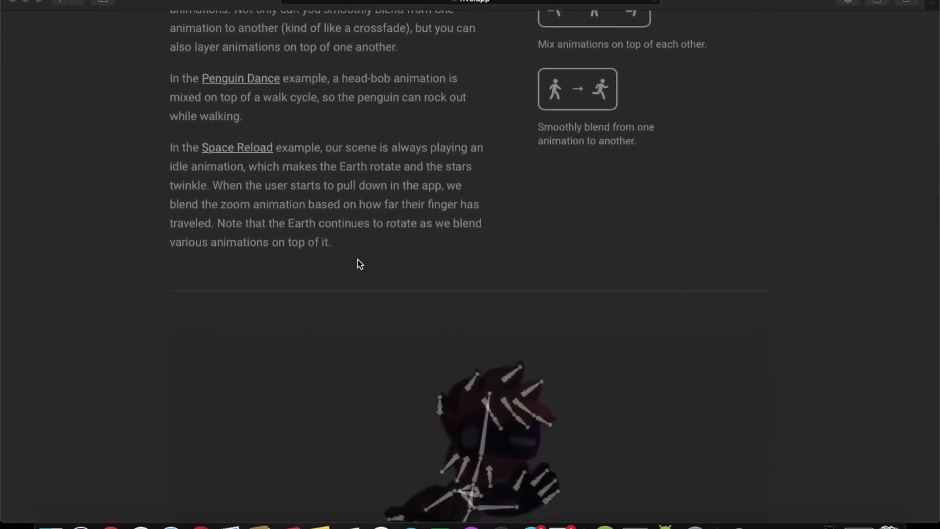
{"action": "scroll", "coordinate": [359, 263], "scroll_direction": "down", "scroll_amount": 5}
{"action": "scroll", "coordinate": [359, 263], "scroll_direction": "down", "scroll_amount": 3}
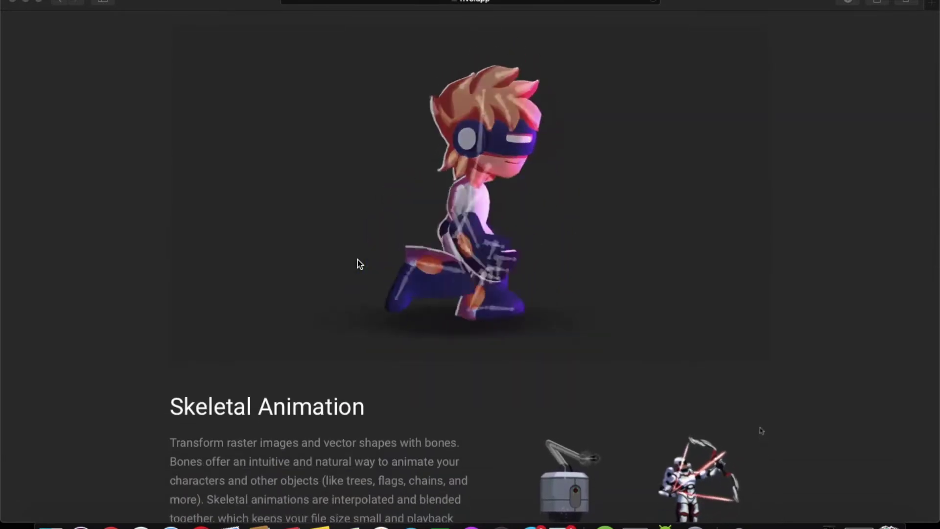
{"action": "scroll", "coordinate": [358, 260], "scroll_direction": "down", "scroll_amount": 2}
{"action": "scroll", "coordinate": [359, 264], "scroll_direction": "down", "scroll_amount": 20}
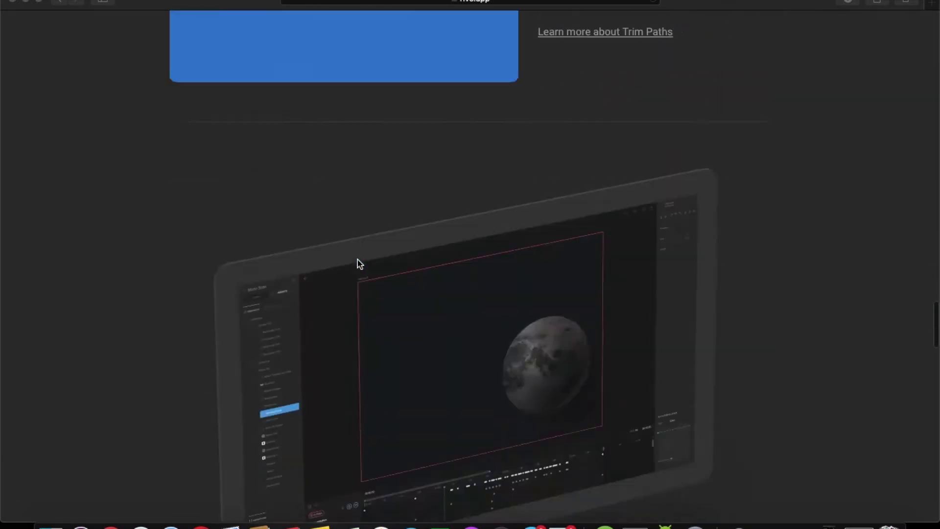
{"action": "scroll", "coordinate": [360, 264], "scroll_direction": "up", "scroll_amount": 13}
{"action": "scroll", "coordinate": [360, 263], "scroll_direction": "down", "scroll_amount": 1}
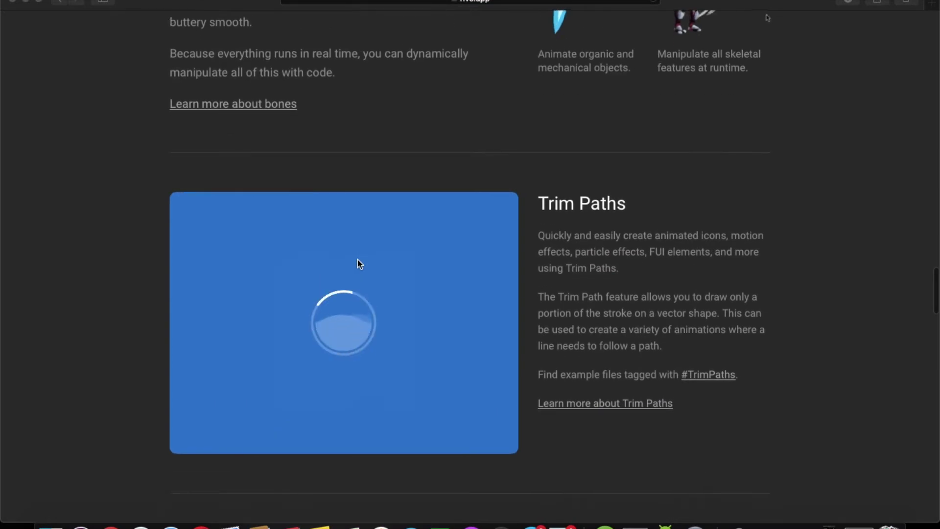
{"action": "scroll", "coordinate": [360, 264], "scroll_direction": "down", "scroll_amount": 1}
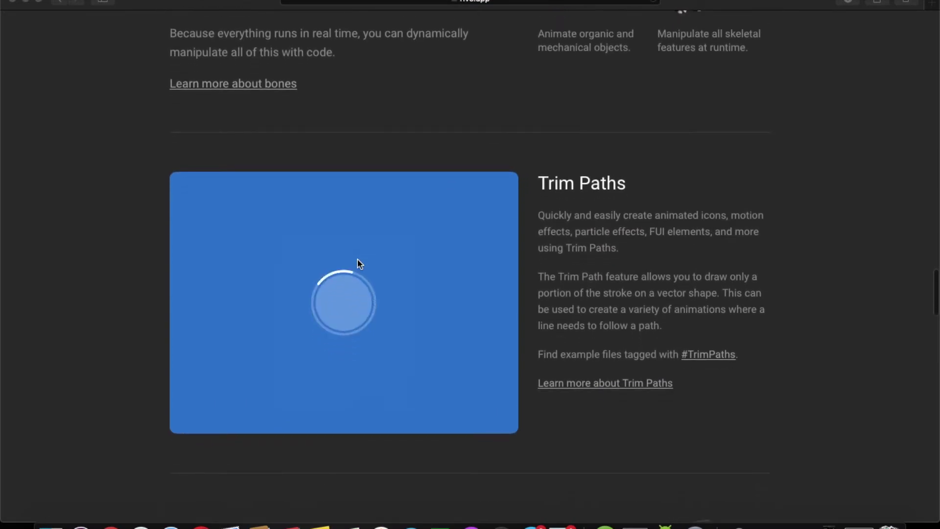
{"action": "scroll", "coordinate": [360, 264], "scroll_direction": "down", "scroll_amount": 15}
{"action": "scroll", "coordinate": [360, 264], "scroll_direction": "down", "scroll_amount": 20}
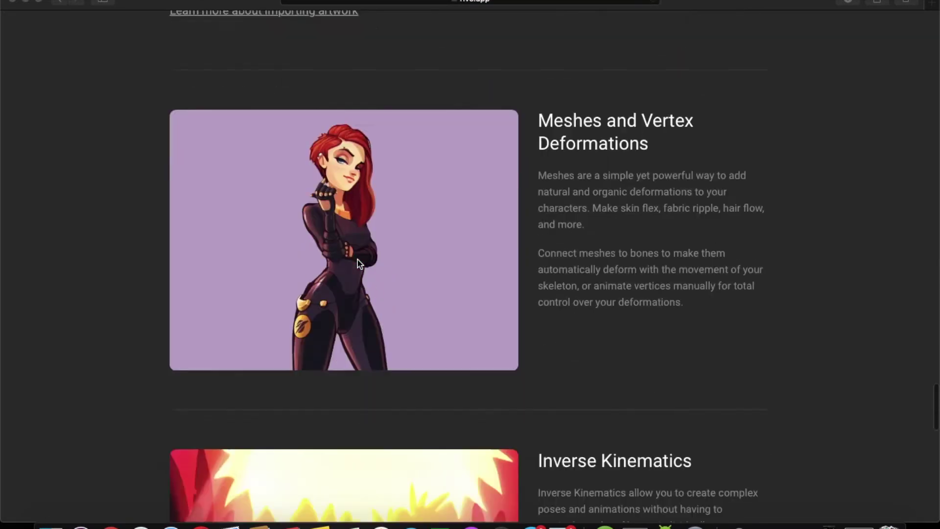
{"action": "scroll", "coordinate": [360, 264], "scroll_direction": "up", "scroll_amount": 2}
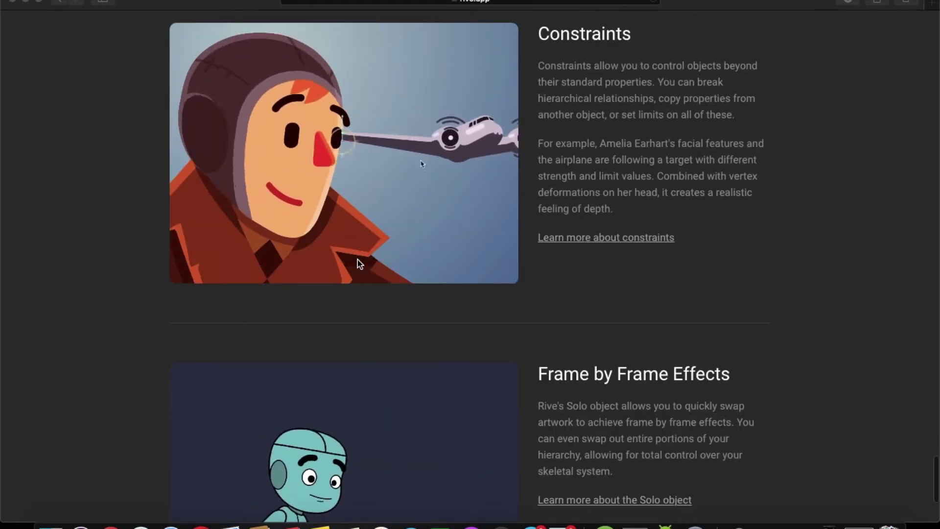
{"action": "scroll", "coordinate": [359, 263], "scroll_direction": "down", "scroll_amount": 10}
{"action": "scroll", "coordinate": [358, 264], "scroll_direction": "up", "scroll_amount": 20}
{"action": "scroll", "coordinate": [358, 264], "scroll_direction": "up", "scroll_amount": 20}
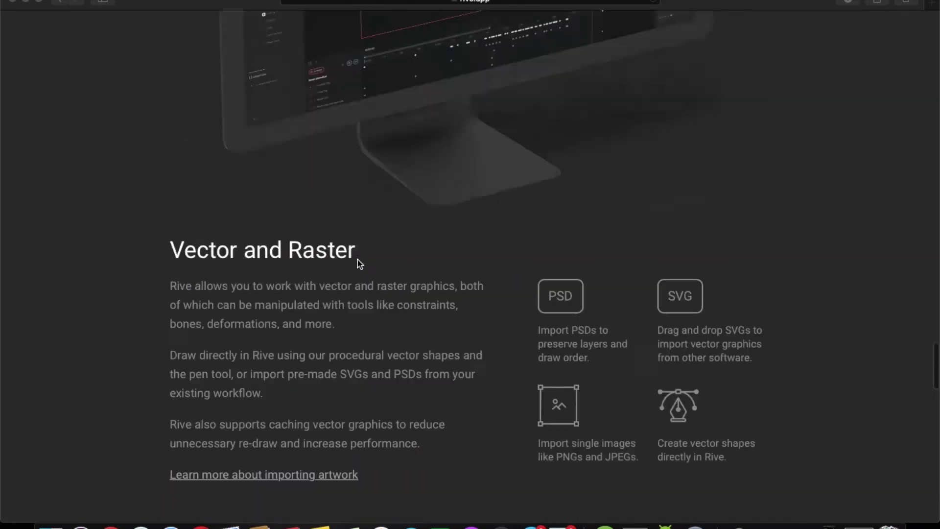
Step: Bring the Chrome window with the Rive profile to the front and start a new Rive file
{"action": "key", "text": "ctrl+Down"}
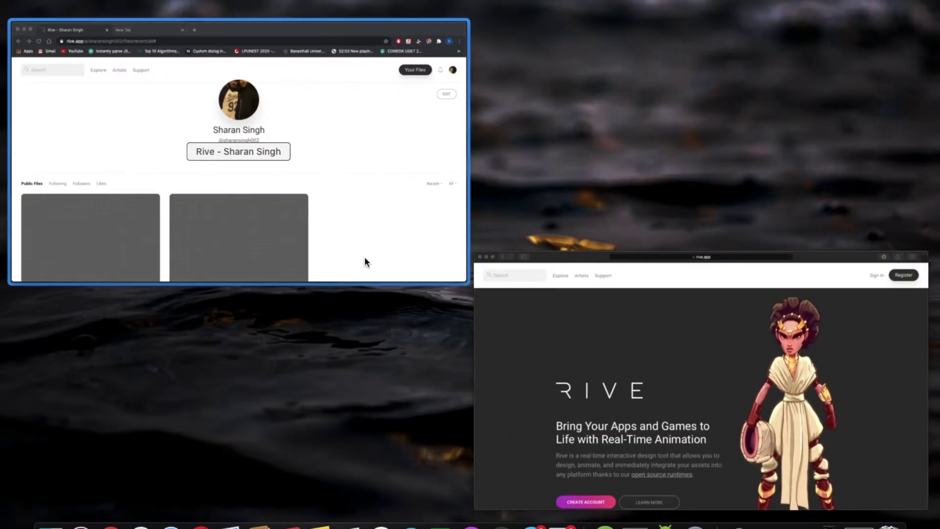
{"action": "left_click", "coordinate": [677, 322]}
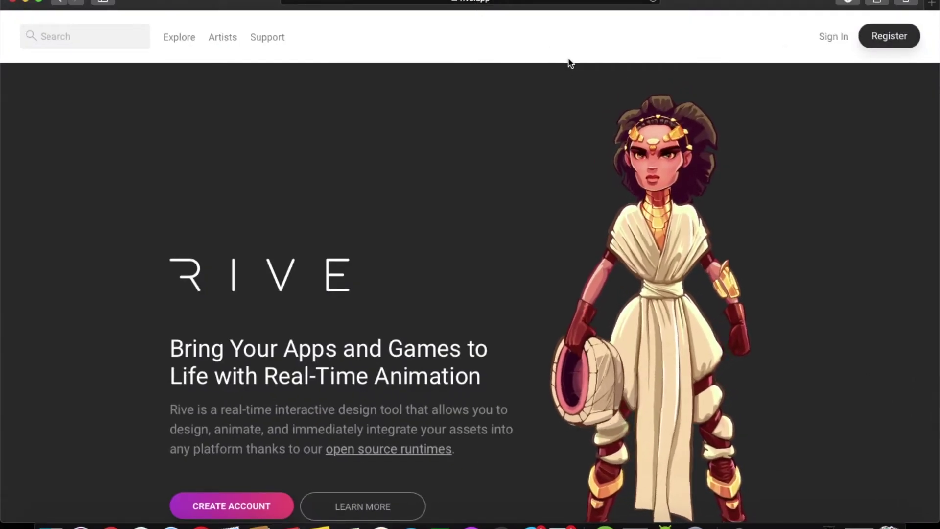
{"action": "key", "text": "ctrl+super+f"}
{"action": "key", "text": "ctrl+Up"}
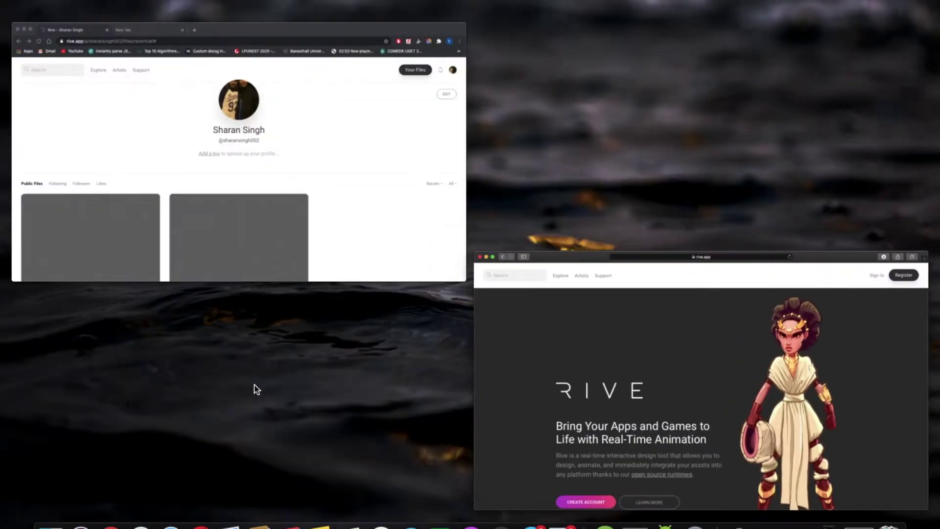
{"action": "left_click", "coordinate": [368, 236]}
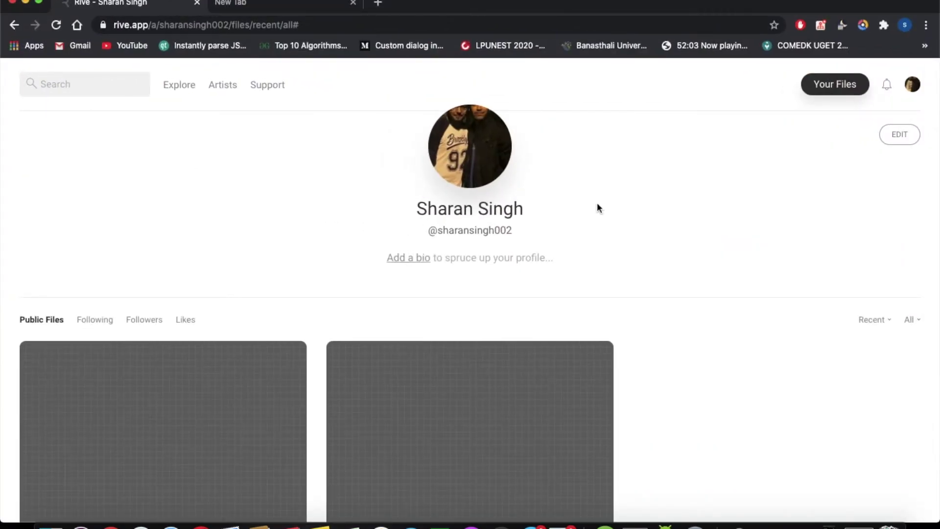
{"action": "left_click", "coordinate": [848, 88]}
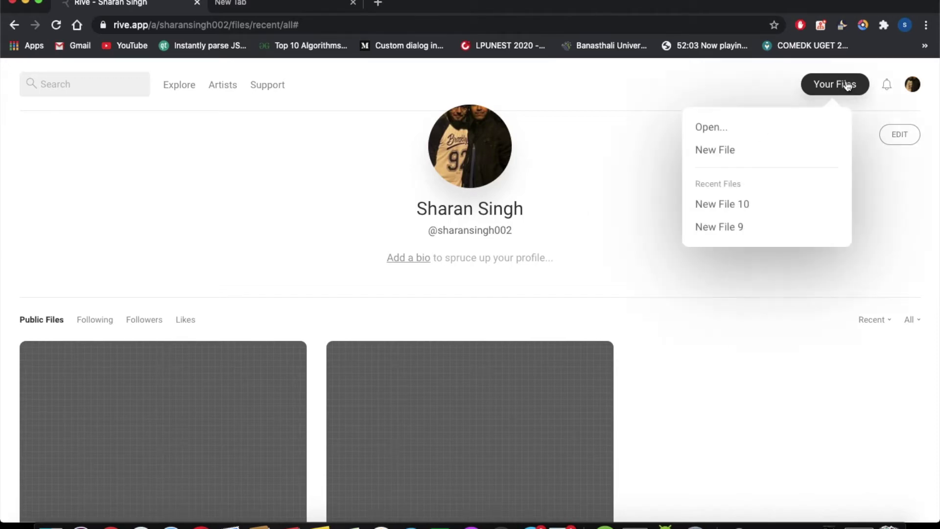
{"action": "left_click", "coordinate": [745, 153]}
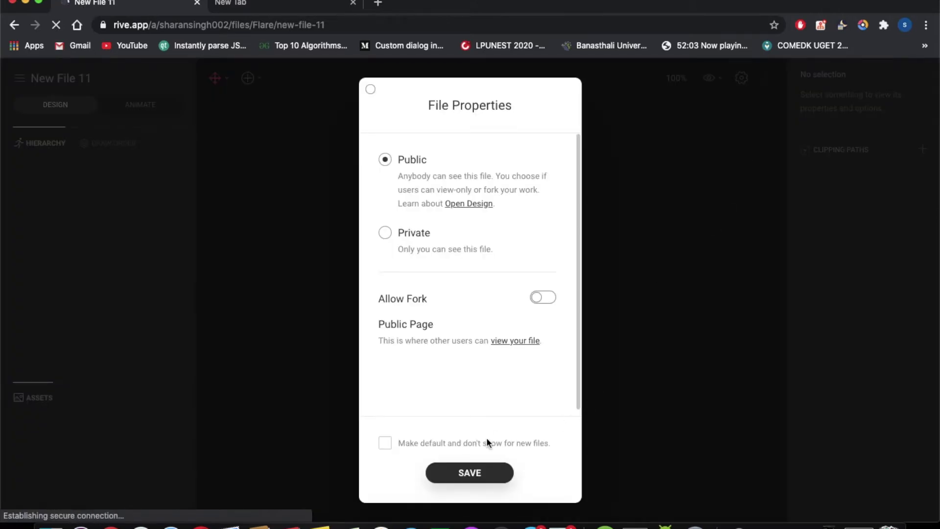
Step: Save New File 11 with Public visibility and zoom out on the empty artboard
{"action": "left_click", "coordinate": [464, 473]}
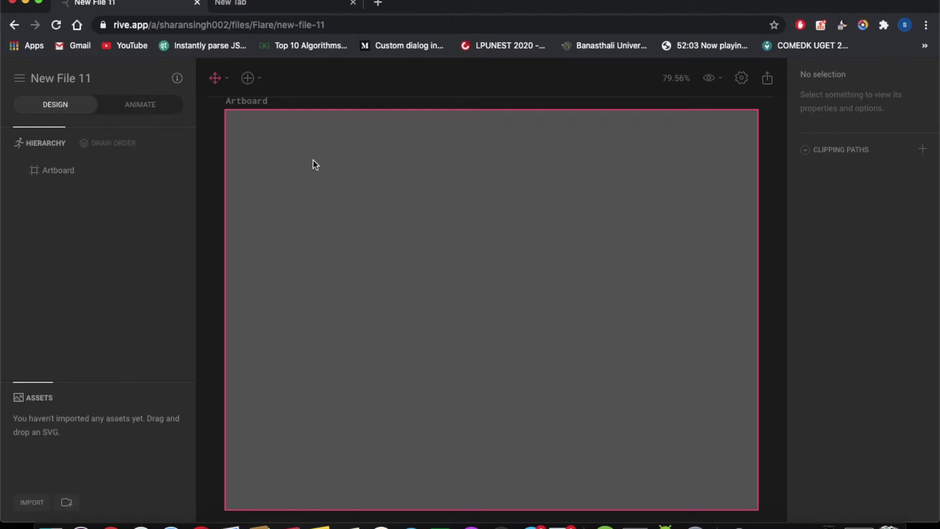
{"action": "scroll", "coordinate": [313, 163], "scroll_direction": "down", "scroll_amount": 2}
{"action": "scroll", "coordinate": [313, 163], "scroll_direction": "down", "scroll_amount": 1}
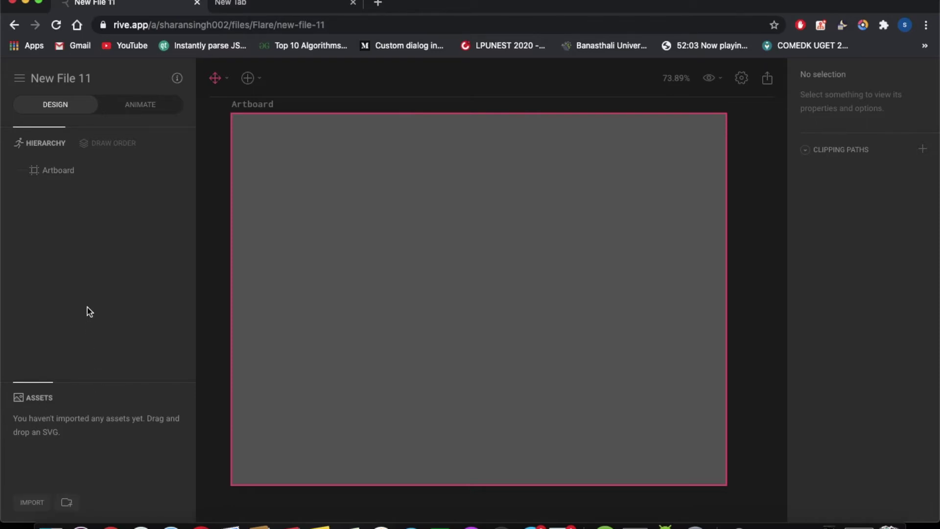
Step: Switch to Animate mode, select the Untitled animation, then return to Design
{"action": "left_click", "coordinate": [133, 108]}
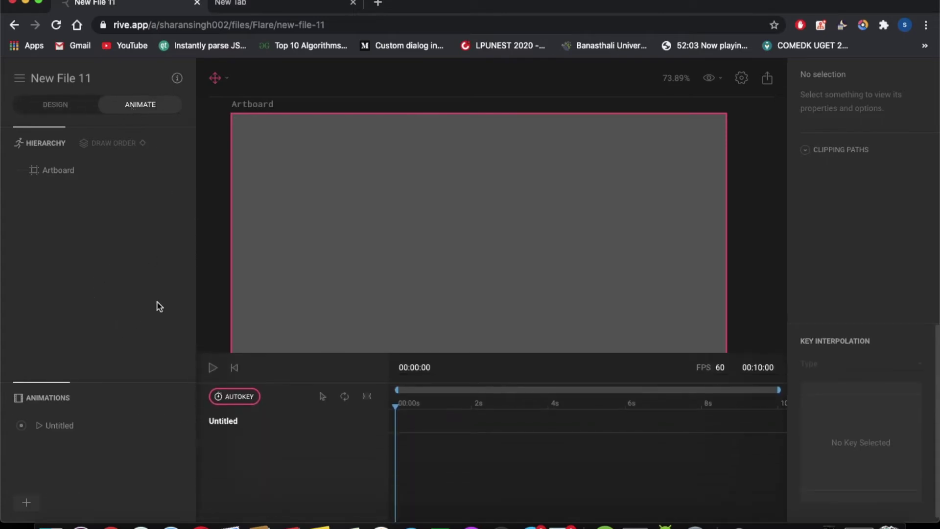
{"action": "left_click", "coordinate": [75, 430]}
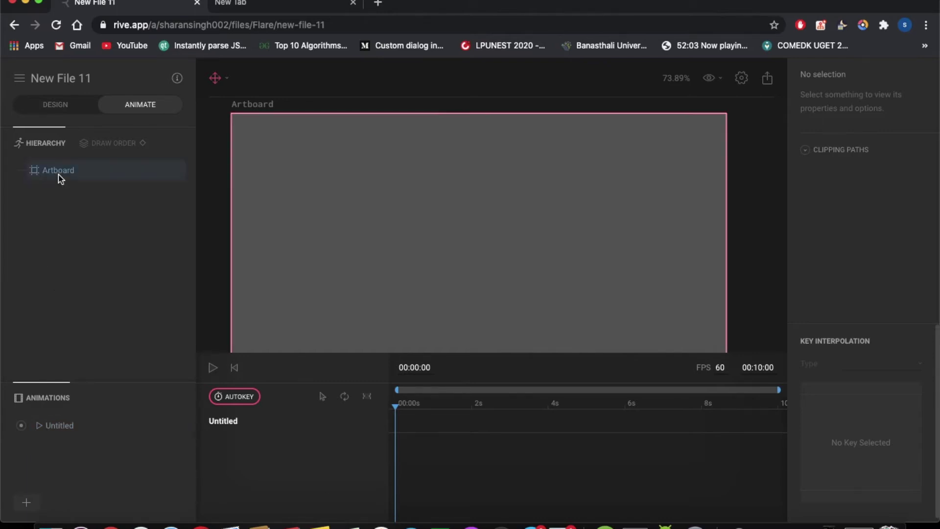
{"action": "left_click", "coordinate": [53, 105]}
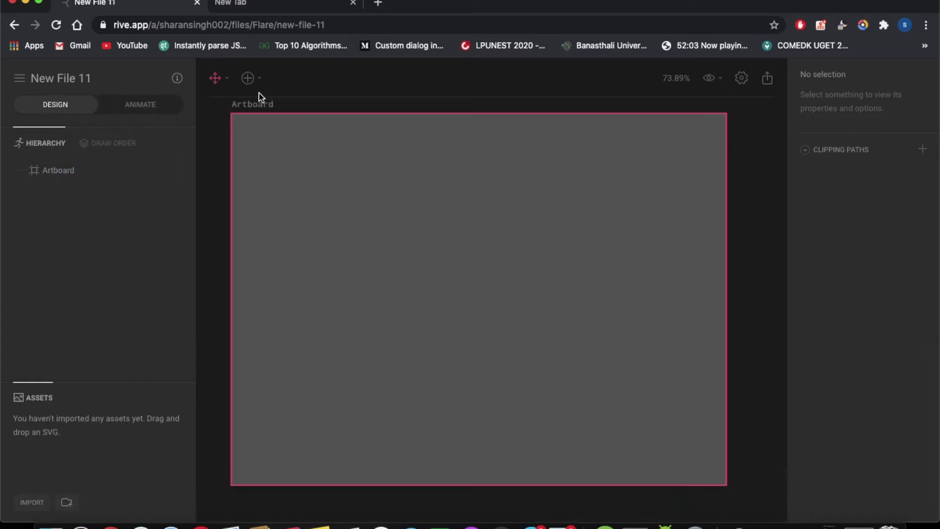
Step: Draw a wide rectangle in the middle of the artboard with the Rectangle tool
{"action": "left_click", "coordinate": [249, 79]}
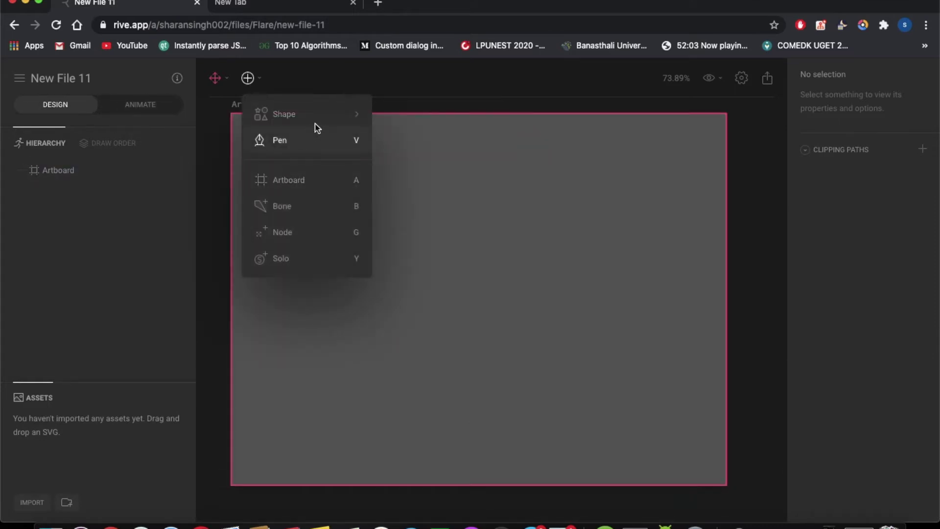
{"action": "mouse_move", "coordinate": [342, 115]}
{"action": "left_click", "coordinate": [404, 121]}
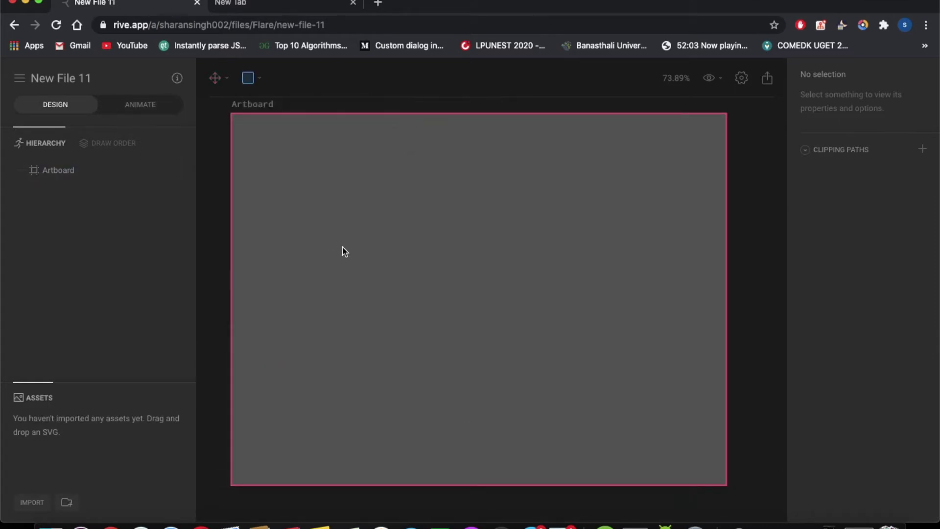
{"action": "left_click_drag", "start_coordinate": [343, 247], "coordinate": [614, 318]}
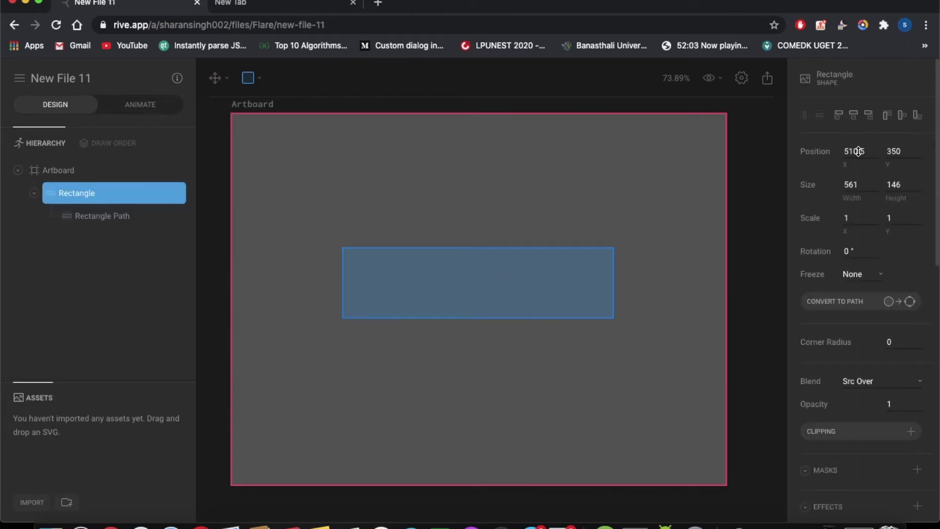
{"action": "scroll", "coordinate": [857, 151], "scroll_direction": "down", "scroll_amount": 1}
{"action": "scroll", "coordinate": [857, 151], "scroll_direction": "down", "scroll_amount": 15}
{"action": "scroll", "coordinate": [855, 153], "scroll_direction": "up", "scroll_amount": 10}
{"action": "scroll", "coordinate": [857, 153], "scroll_direction": "up", "scroll_amount": 6}
Step: Resize the rectangle to width 600 and height 200, then deselect it
{"action": "left_click", "coordinate": [855, 183]}
{"action": "type", "text": "500"}
{"action": "left_click", "coordinate": [901, 182]}
{"action": "type", "text": "100"}
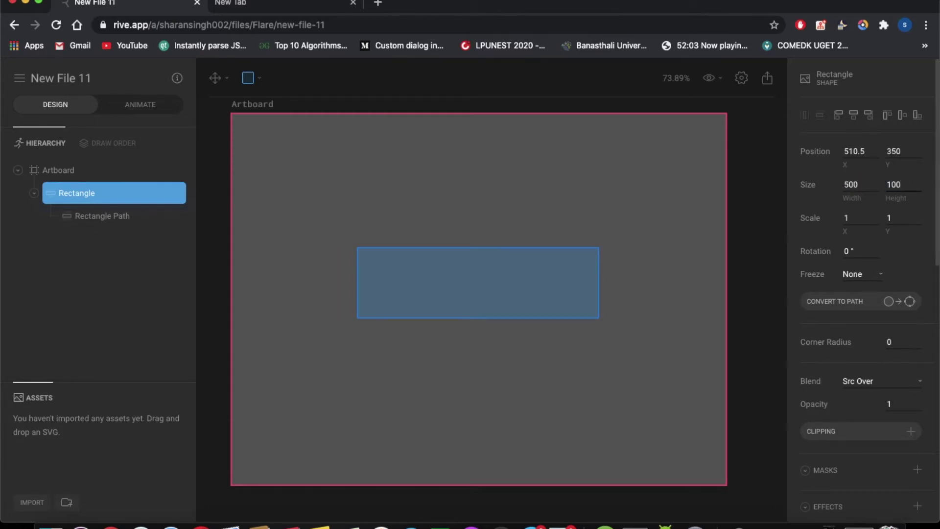
{"action": "key", "text": "Return"}
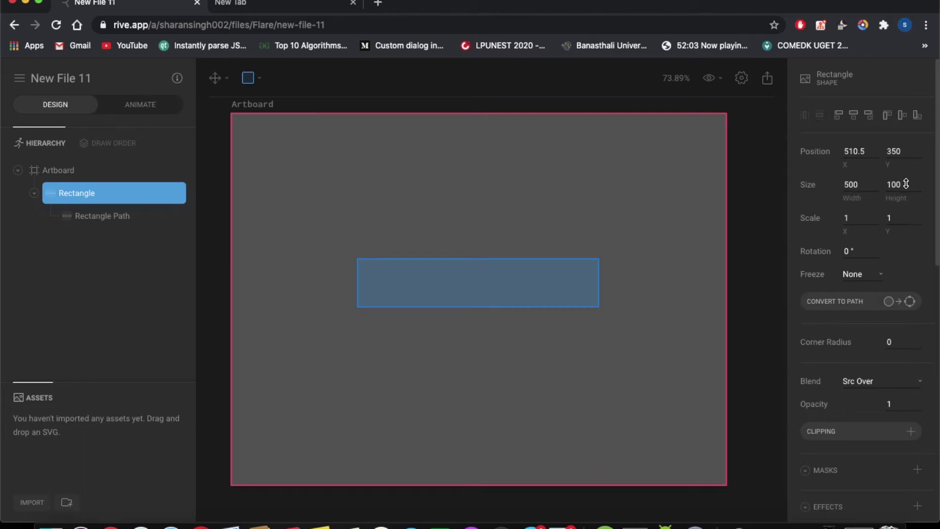
{"action": "left_click", "coordinate": [908, 182]}
{"action": "type", "text": "200"}
{"action": "key", "text": "Return"}
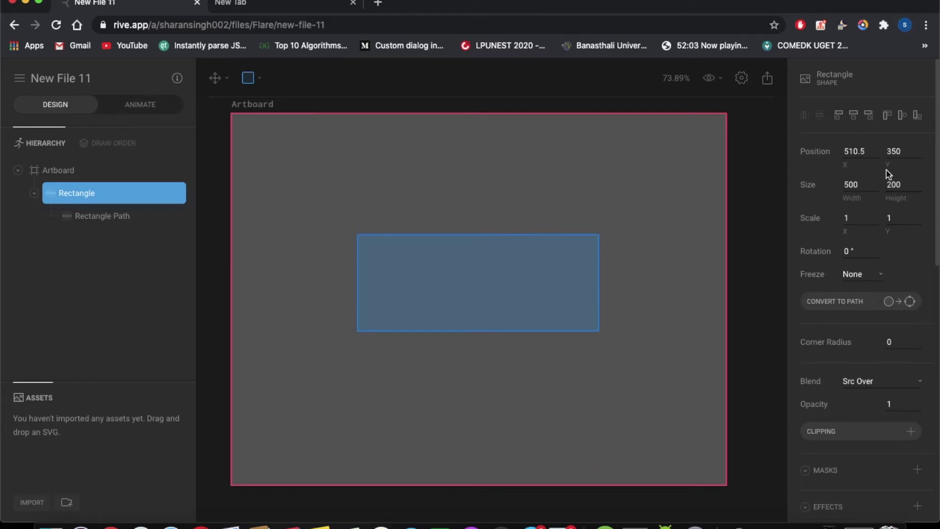
{"action": "left_click", "coordinate": [845, 185]}
{"action": "type", "text": "600"}
{"action": "key", "text": "Return"}
{"action": "left_click", "coordinate": [653, 295]}
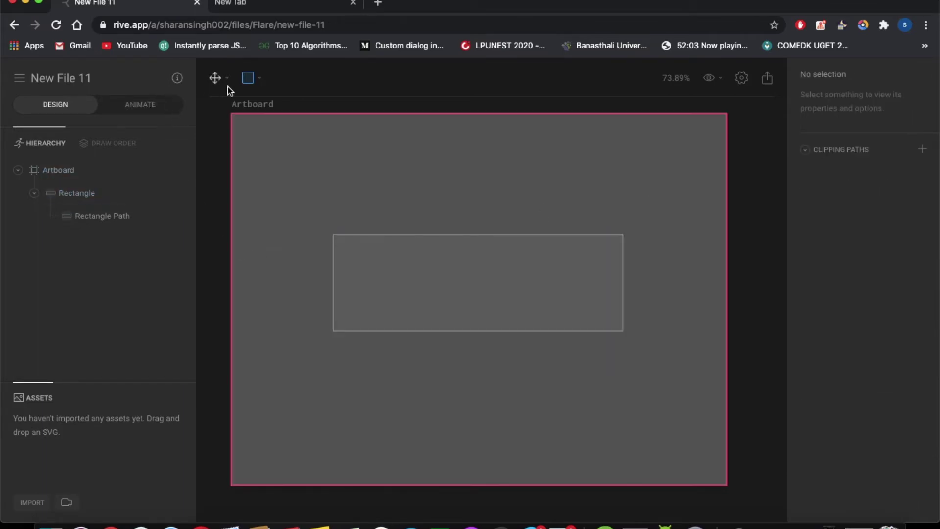
Step: Draw a thin 747×54 rectangle bar near the top of the artboard
{"action": "left_click", "coordinate": [248, 78]}
{"action": "mouse_move", "coordinate": [283, 114]}
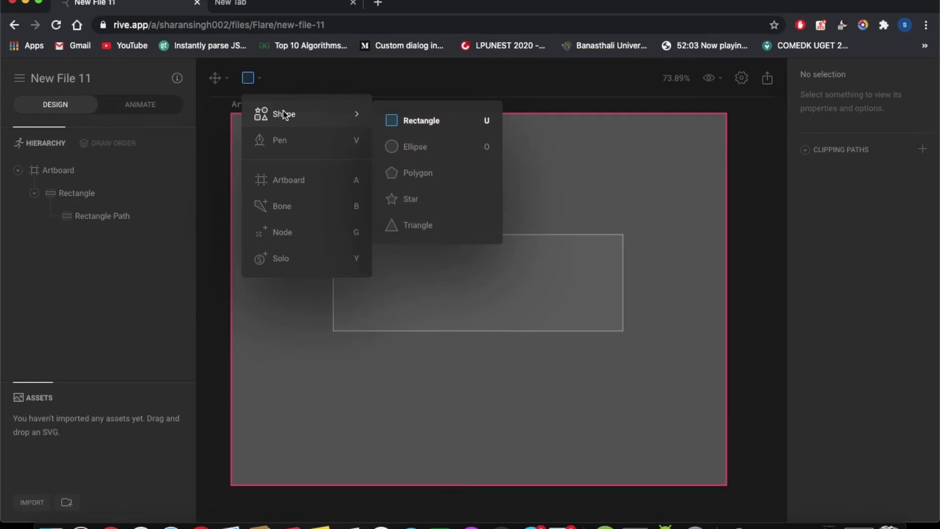
{"action": "left_click", "coordinate": [408, 123]}
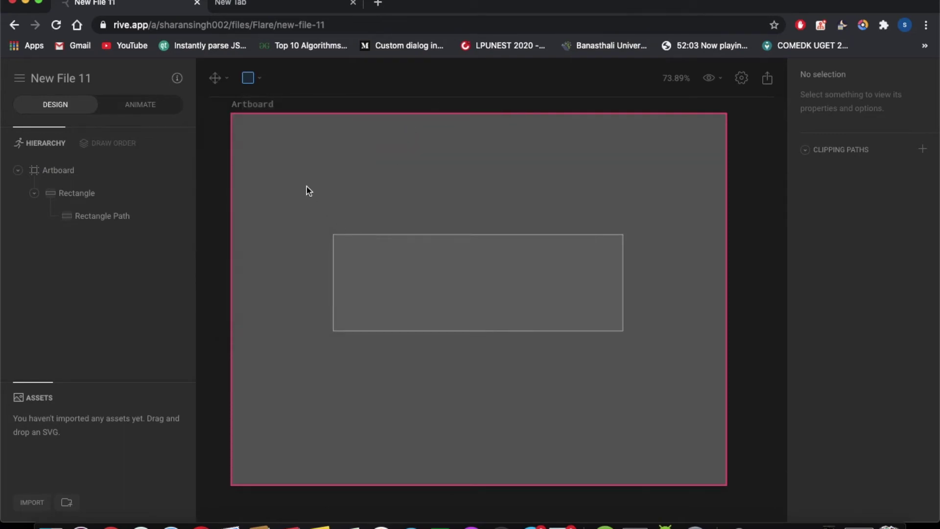
{"action": "left_click_drag", "start_coordinate": [307, 187], "coordinate": [666, 213]}
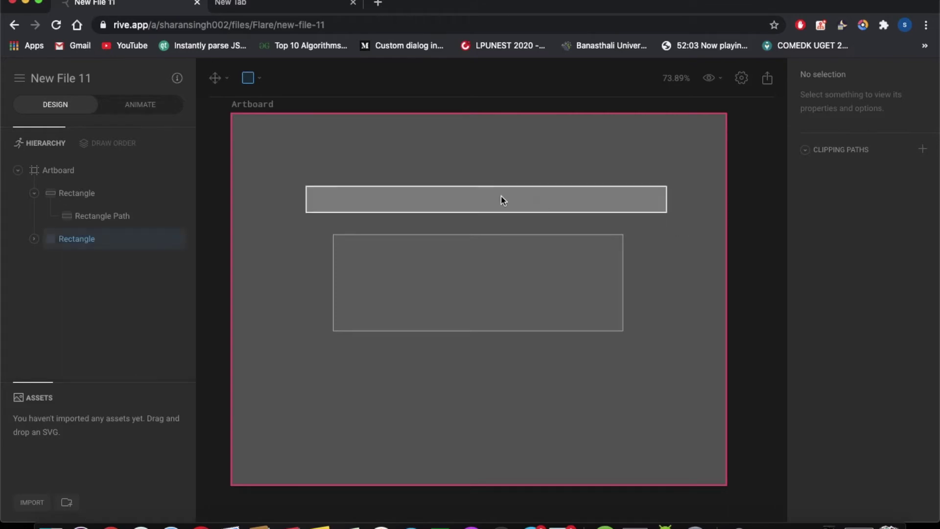
{"action": "left_click_drag", "start_coordinate": [499, 198], "coordinate": [499, 265]}
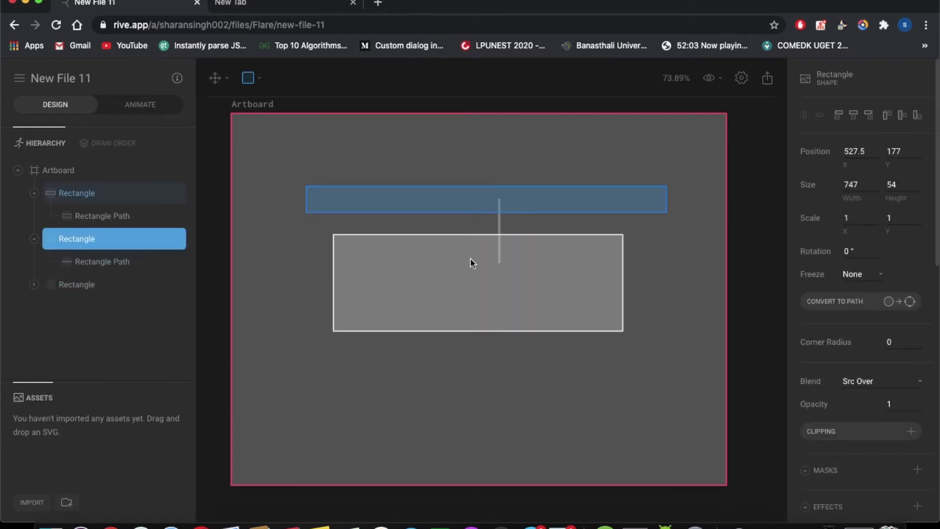
{"action": "key", "text": "super+z"}
Step: Centre the 600×200 rectangle and the thin bar horizontally and vertically on the artboard
{"action": "left_click", "coordinate": [398, 306]}
{"action": "left_click_drag", "start_coordinate": [459, 288], "coordinate": [455, 247]}
{"action": "key", "text": "super+z"}
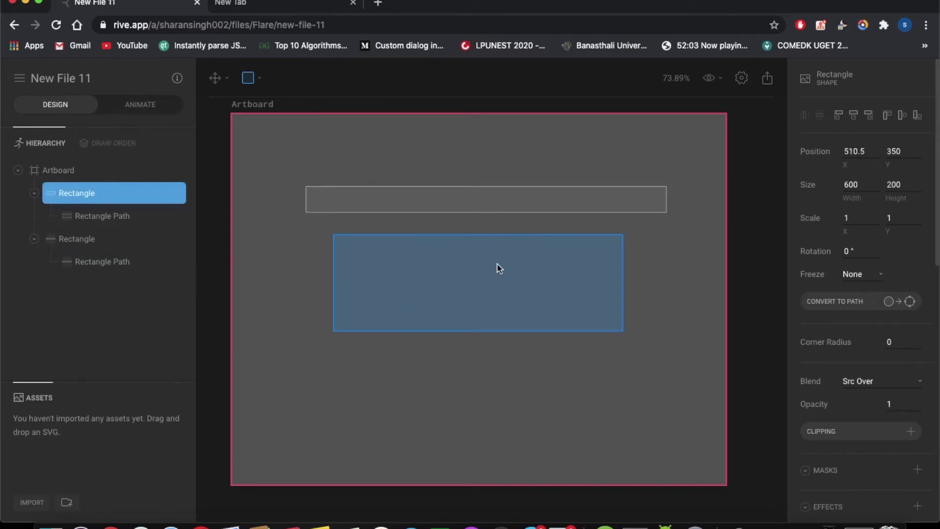
{"action": "left_click", "coordinate": [852, 115]}
{"action": "left_click", "coordinate": [901, 116]}
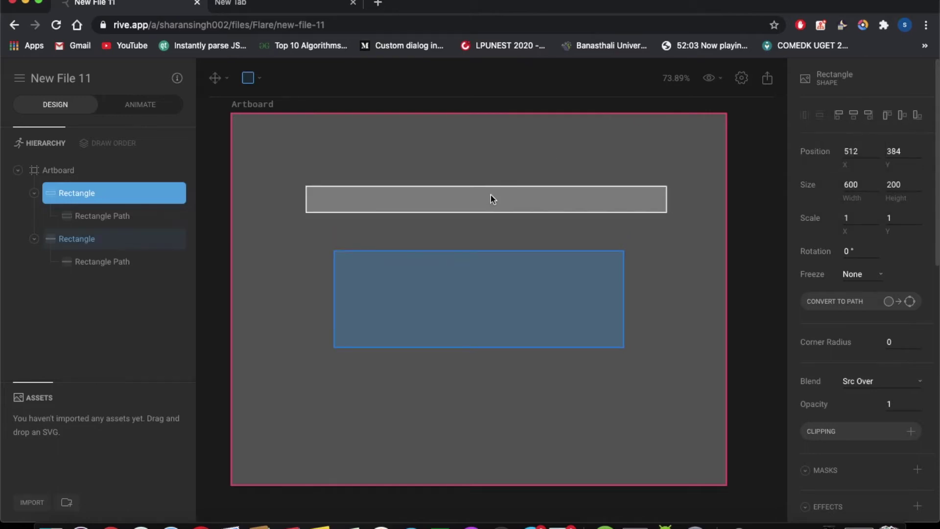
{"action": "left_click", "coordinate": [508, 196]}
{"action": "left_click", "coordinate": [853, 116]}
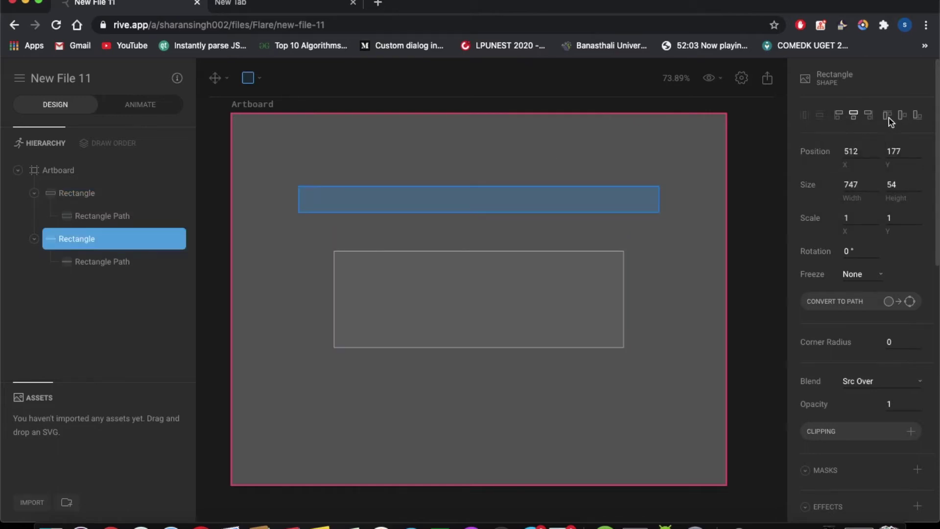
{"action": "left_click", "coordinate": [901, 116]}
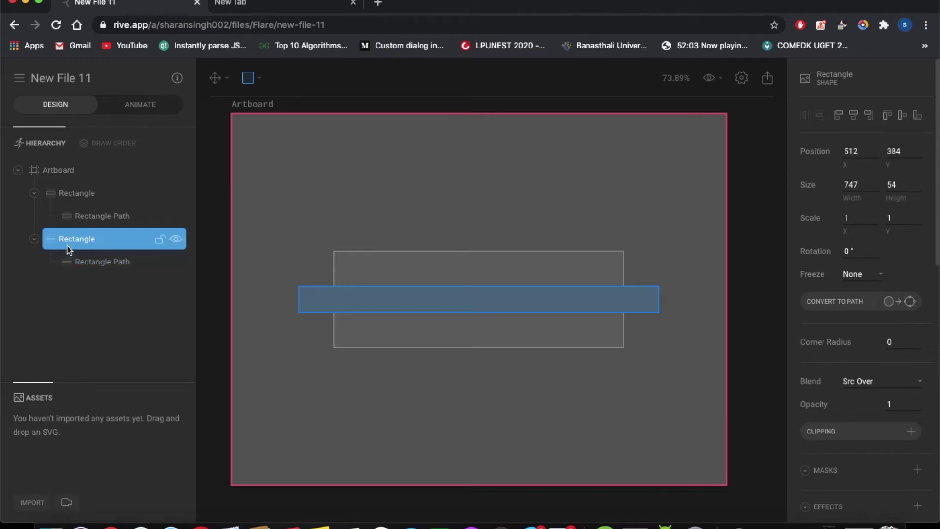
Step: Undo nesting the thin bar under the large rectangle and collapse both in the hierarchy
{"action": "left_click_drag", "start_coordinate": [65, 244], "coordinate": [56, 187]}
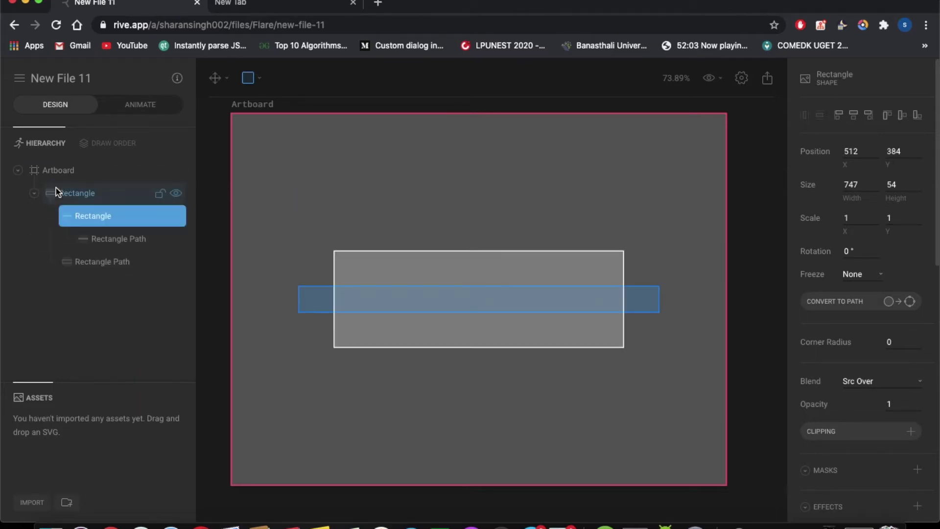
{"action": "key", "text": "ctrl+z"}
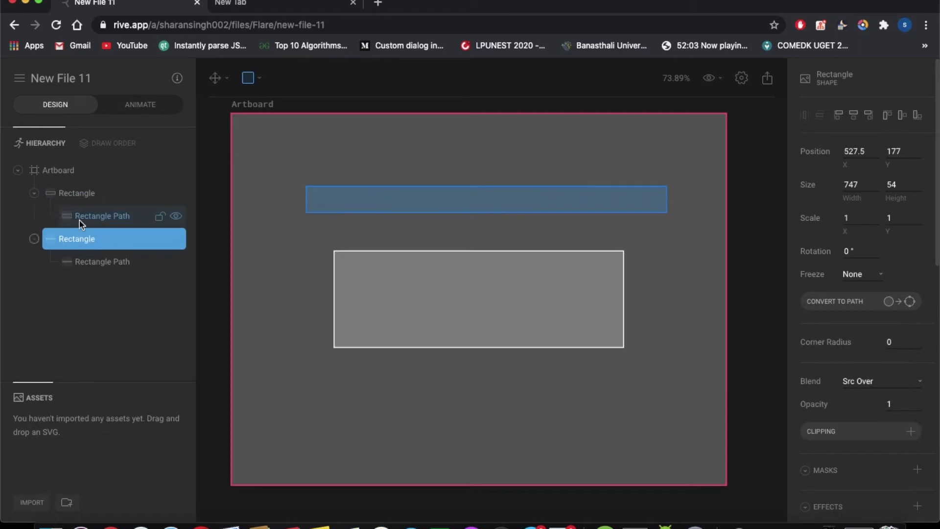
{"action": "left_click", "coordinate": [34, 238]}
{"action": "left_click", "coordinate": [35, 194]}
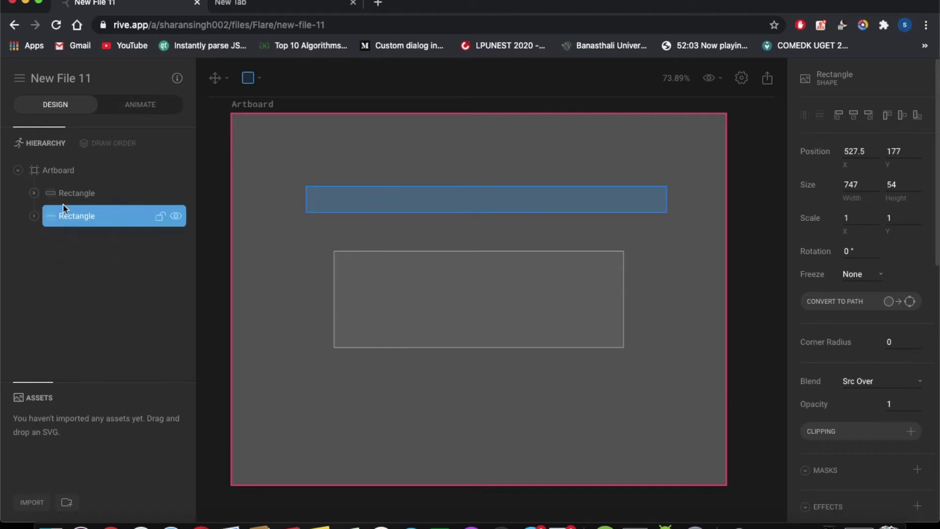
{"action": "left_click_drag", "start_coordinate": [51, 218], "coordinate": [74, 218]}
Step: Centre the thin bar on the artboard and collapse it in the hierarchy
{"action": "left_click", "coordinate": [853, 115]}
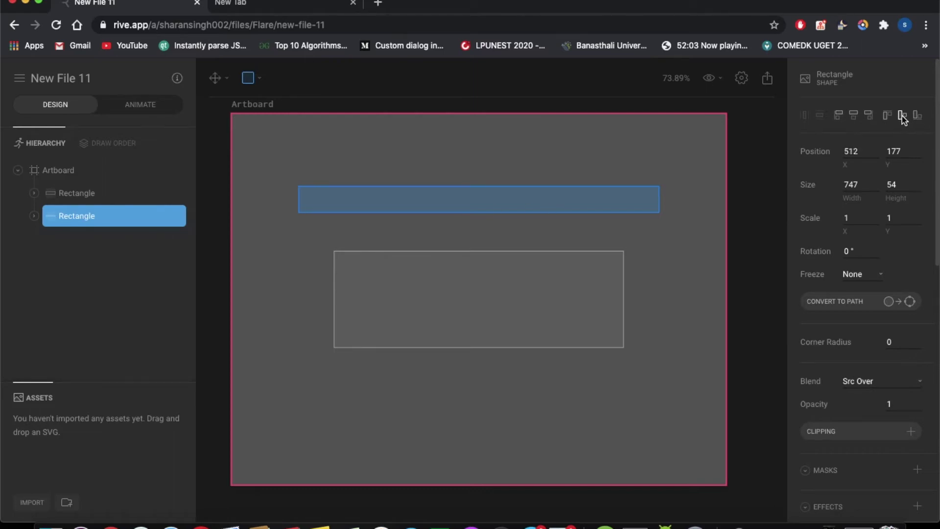
{"action": "left_click", "coordinate": [902, 116]}
{"action": "left_click", "coordinate": [650, 215]}
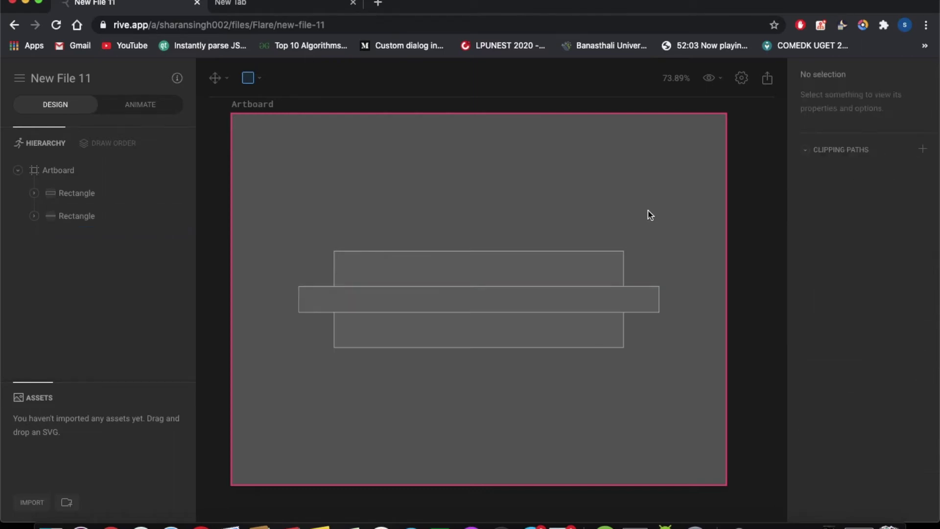
{"action": "left_click", "coordinate": [593, 296]}
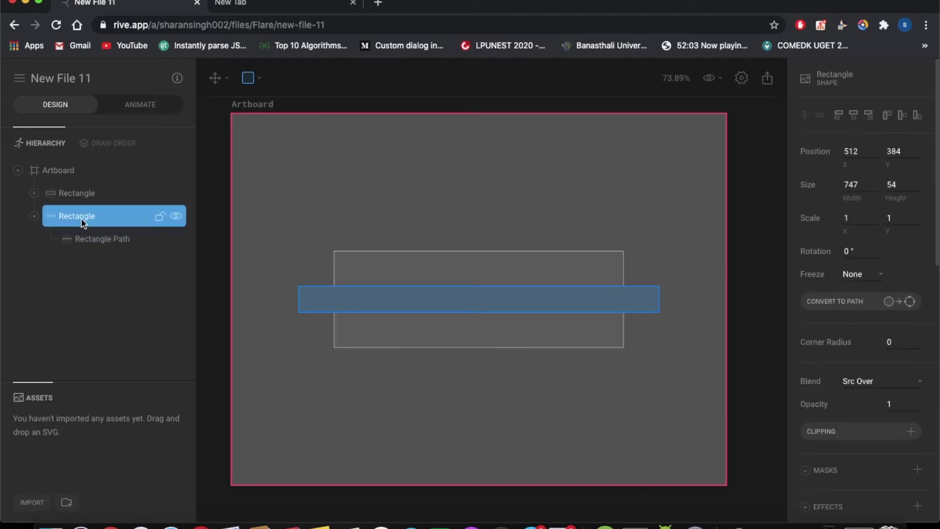
{"action": "left_click_drag", "start_coordinate": [112, 212], "coordinate": [107, 187]}
{"action": "left_click", "coordinate": [34, 216]}
Step: Send the thin bar behind the 600×200 rectangle so only its ends show
{"action": "right_click", "coordinate": [423, 299]}
{"action": "mouse_move", "coordinate": [462, 372]}
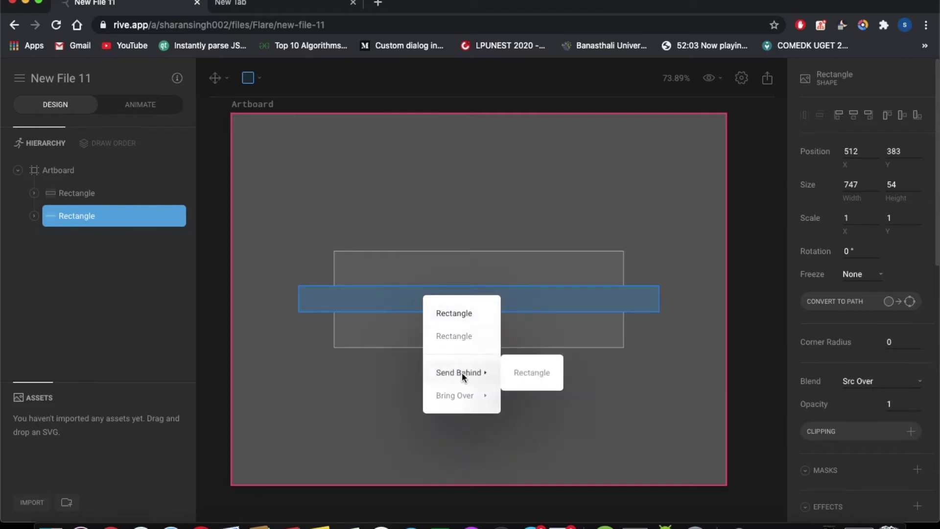
{"action": "left_click", "coordinate": [514, 373]}
{"action": "left_click", "coordinate": [448, 334]}
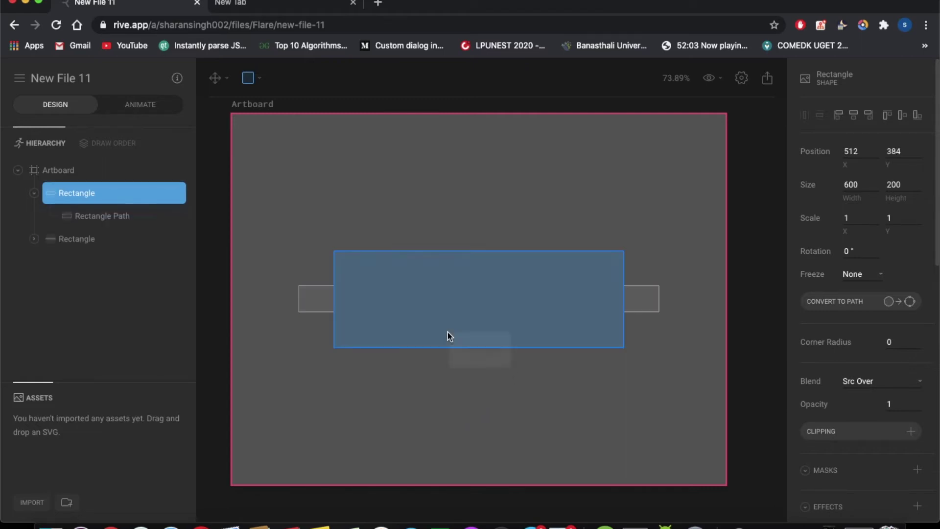
{"action": "left_click", "coordinate": [398, 379]}
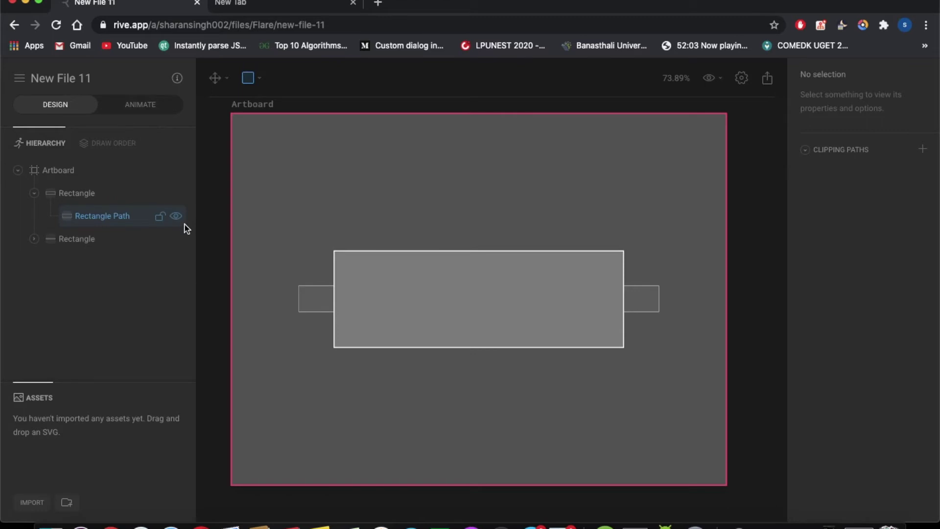
Step: In Animate mode, hide the thin bar with its eye icon and select the 600×200 rectangle
{"action": "left_click", "coordinate": [139, 104]}
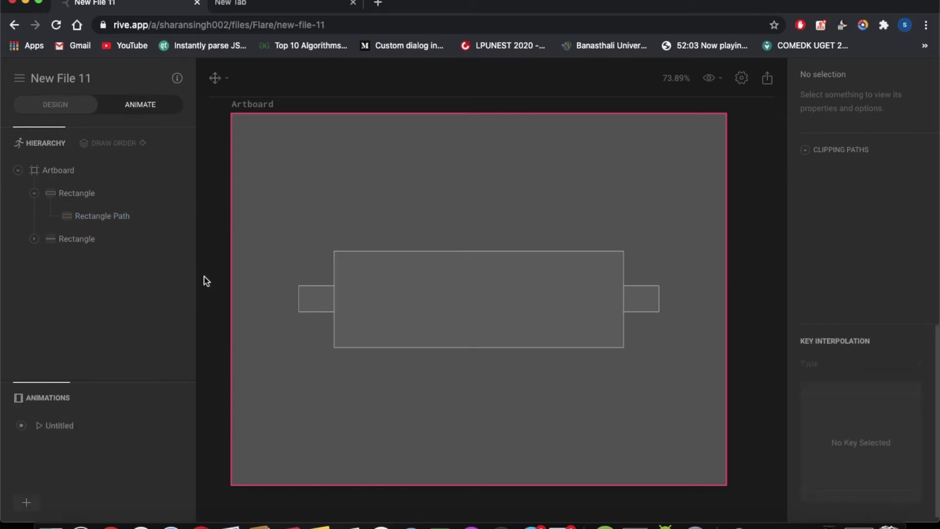
{"action": "left_click", "coordinate": [455, 285]}
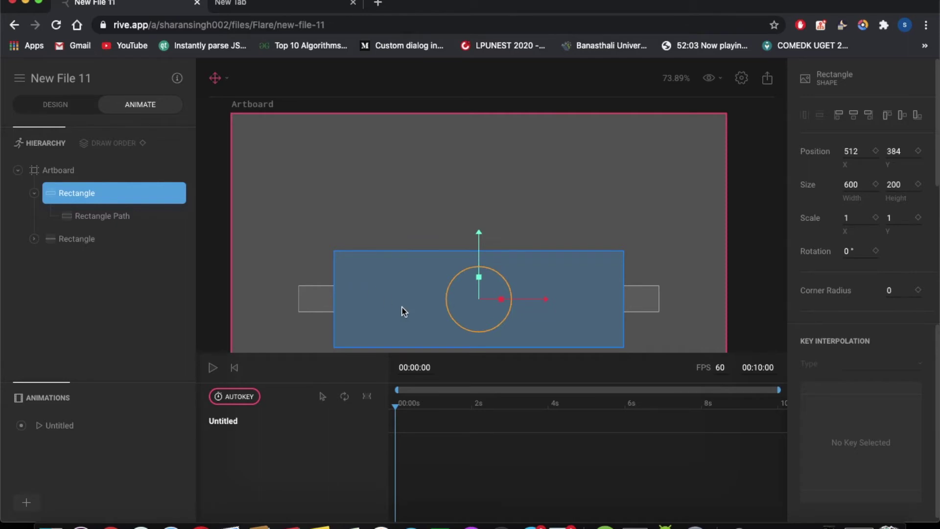
{"action": "left_click", "coordinate": [314, 301]}
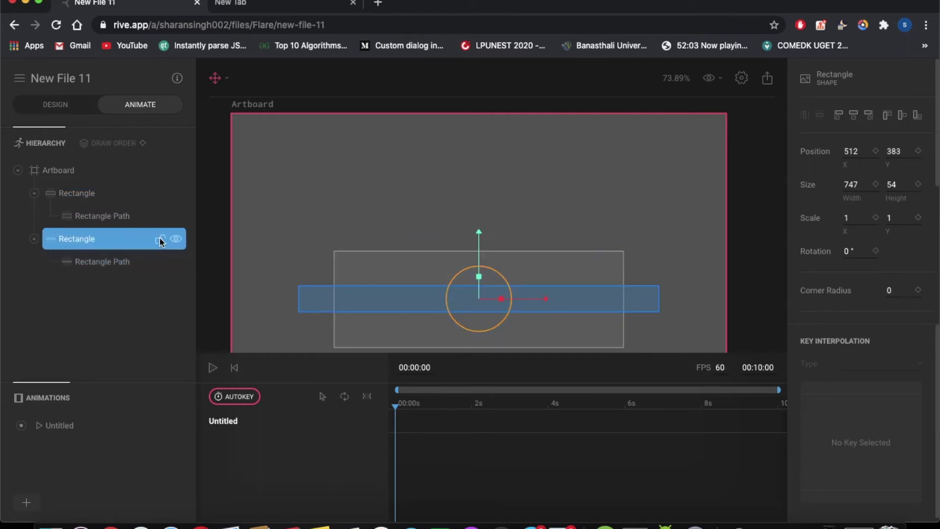
{"action": "left_click", "coordinate": [175, 240]}
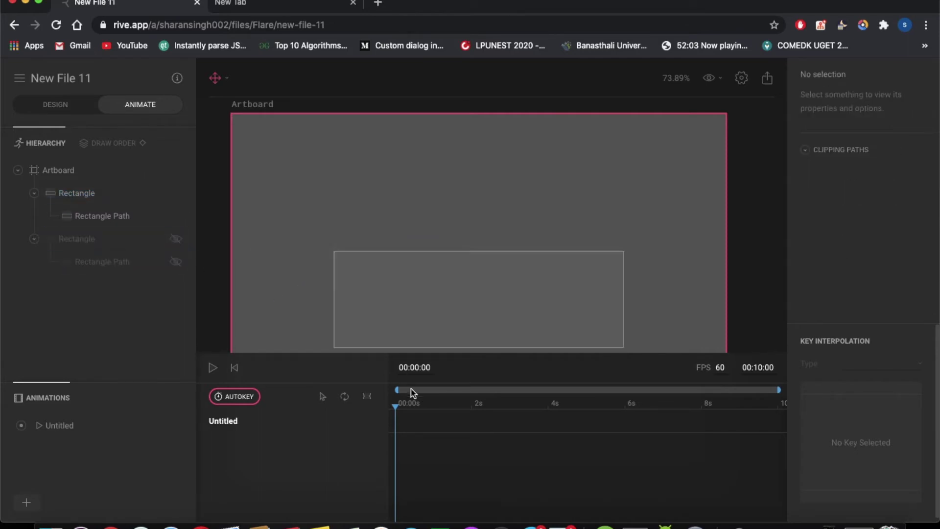
{"action": "left_click", "coordinate": [385, 273]}
{"action": "scroll", "coordinate": [307, 266], "scroll_direction": "down", "scroll_amount": 3}
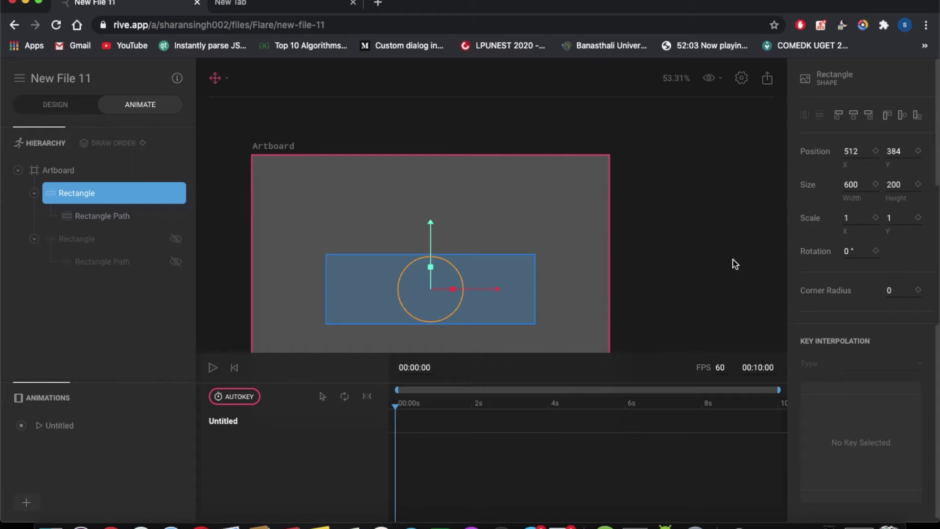
Step: Key the large rectangle's width and height at the start of the timeline
{"action": "mouse_move", "coordinate": [397, 411]}
{"action": "left_mouse_down"}
{"action": "mouse_move", "coordinate": [453, 420]}
{"action": "mouse_move", "coordinate": [399, 411]}
{"action": "left_mouse_up"}
{"action": "left_click", "coordinate": [434, 393]}
{"action": "left_click", "coordinate": [399, 316]}
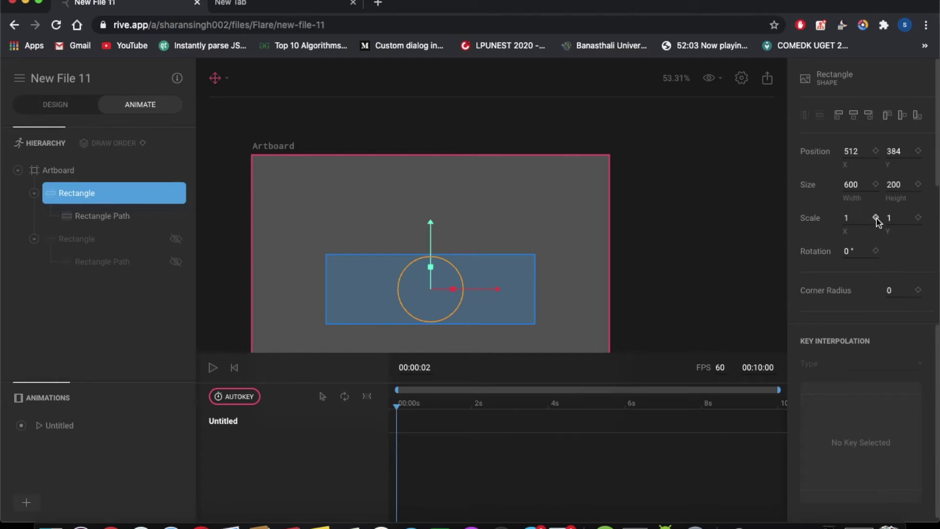
{"action": "left_click", "coordinate": [875, 184]}
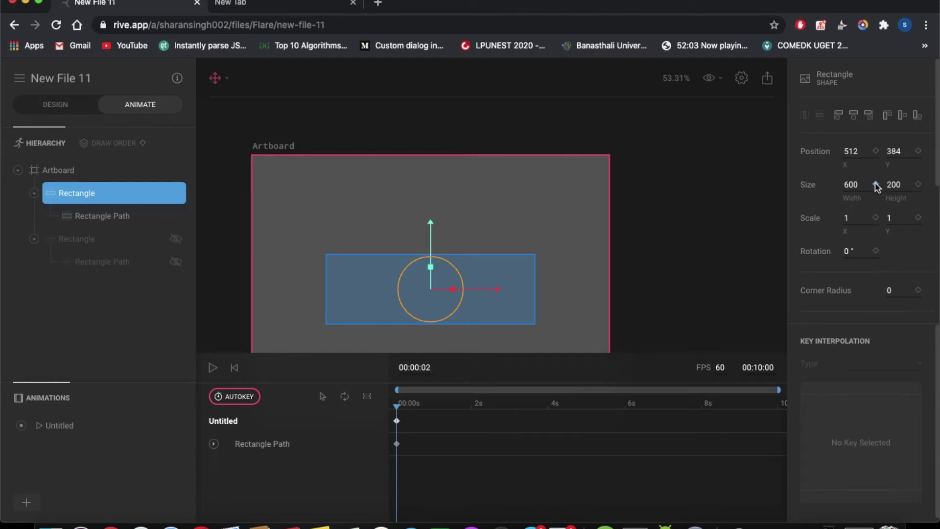
{"action": "left_click", "coordinate": [917, 184]}
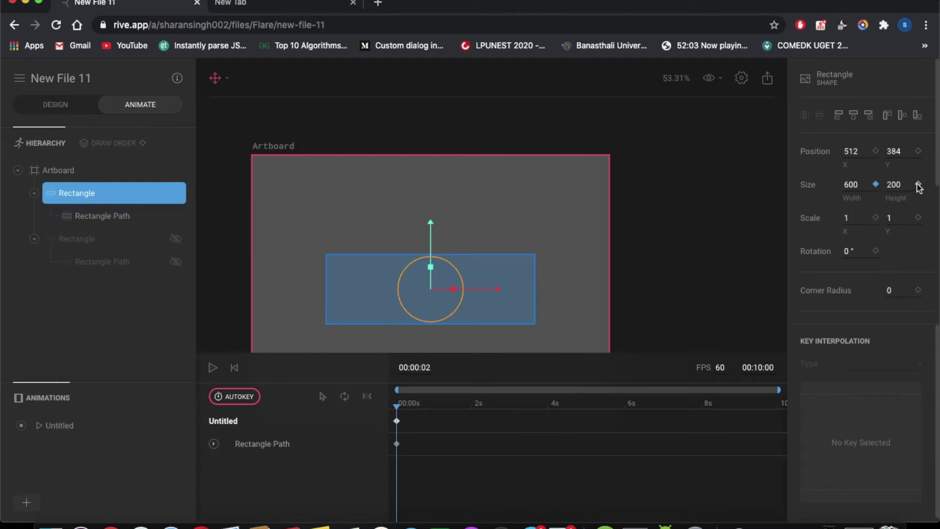
{"action": "left_click", "coordinate": [397, 419]}
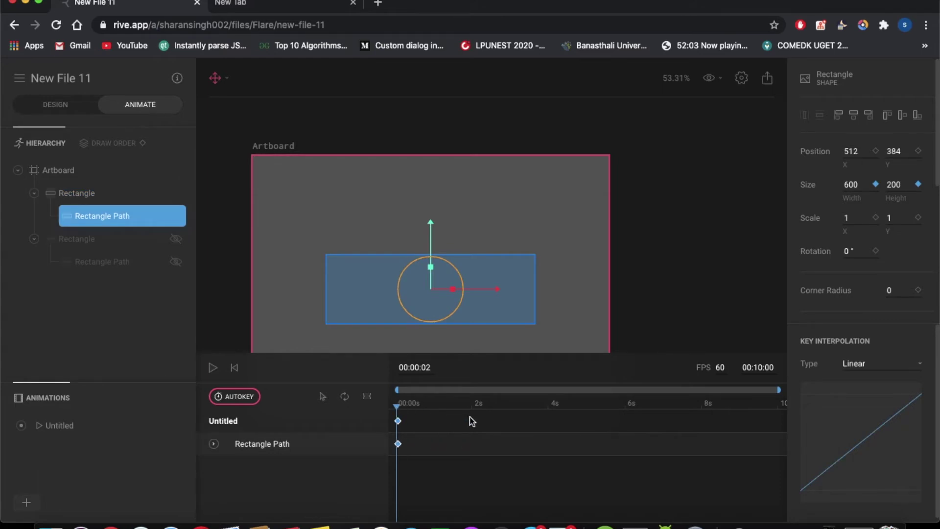
Step: At about 1.57s, set width 200 and corner radius 200 to form a circle
{"action": "left_click_drag", "start_coordinate": [397, 405], "coordinate": [469, 410]}
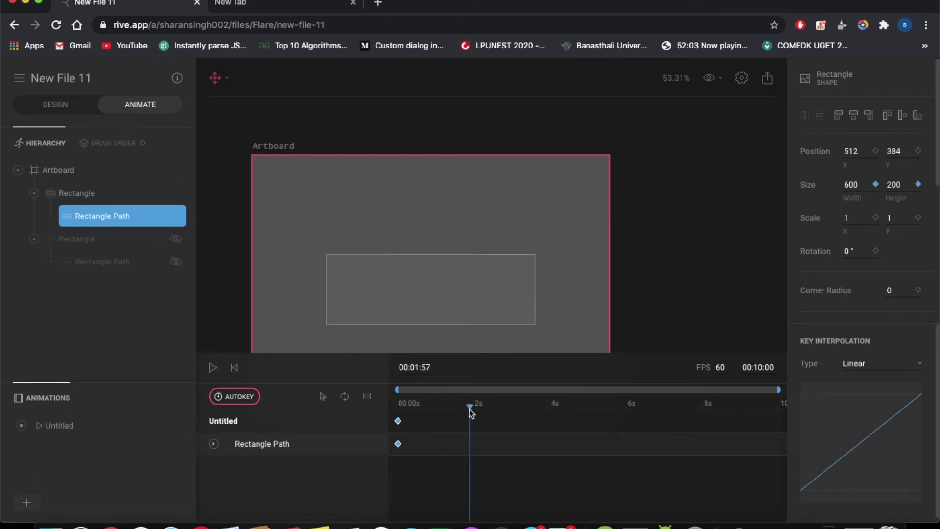
{"action": "left_click", "coordinate": [857, 180]}
{"action": "type", "text": "200"}
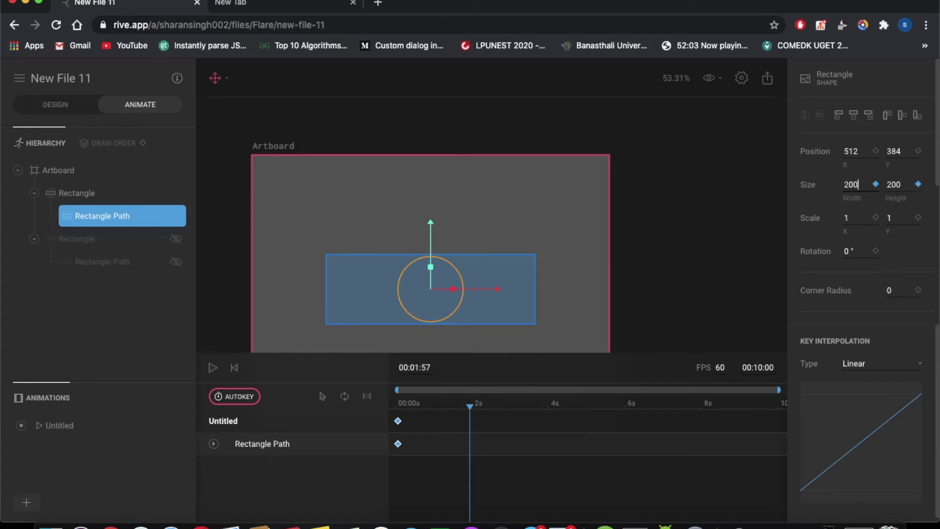
{"action": "key", "text": "Return"}
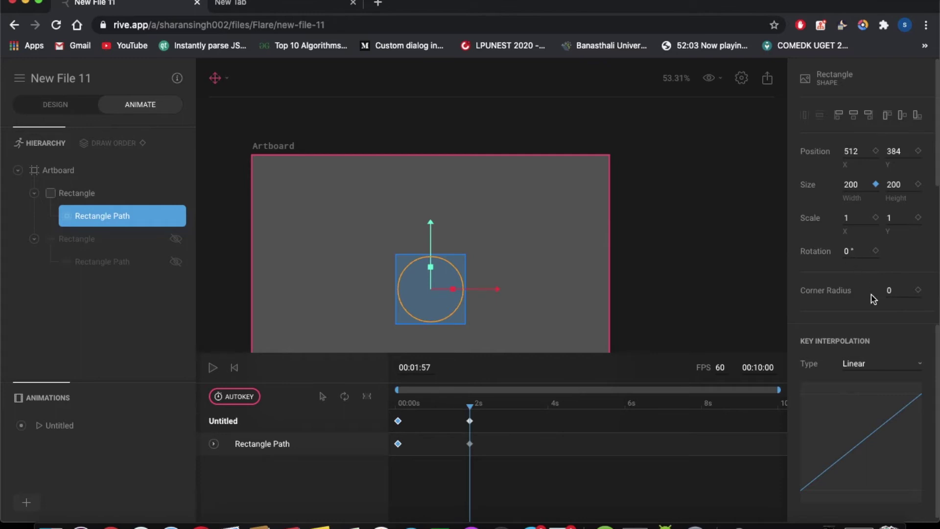
{"action": "scroll", "coordinate": [872, 299], "scroll_direction": "down", "scroll_amount": 1}
{"action": "left_click", "coordinate": [898, 276]}
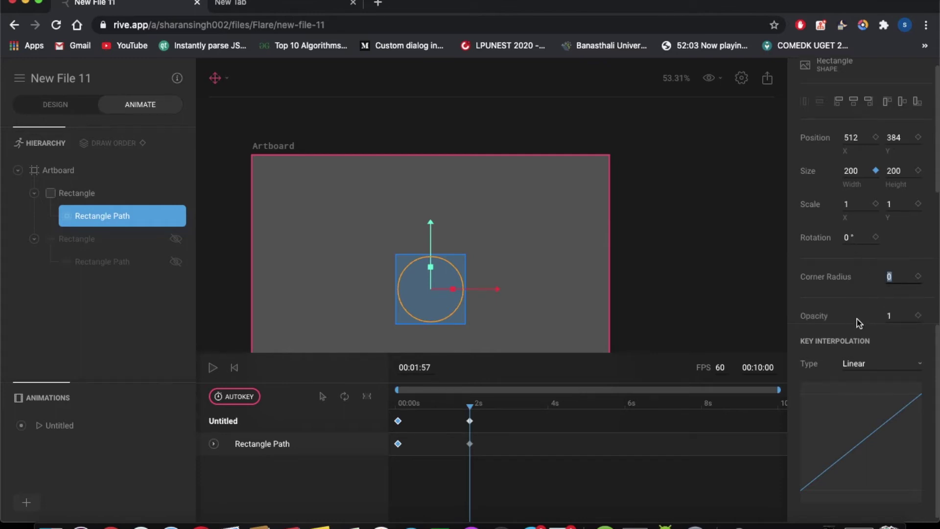
{"action": "type", "text": "200"}
{"action": "key", "text": "Return"}
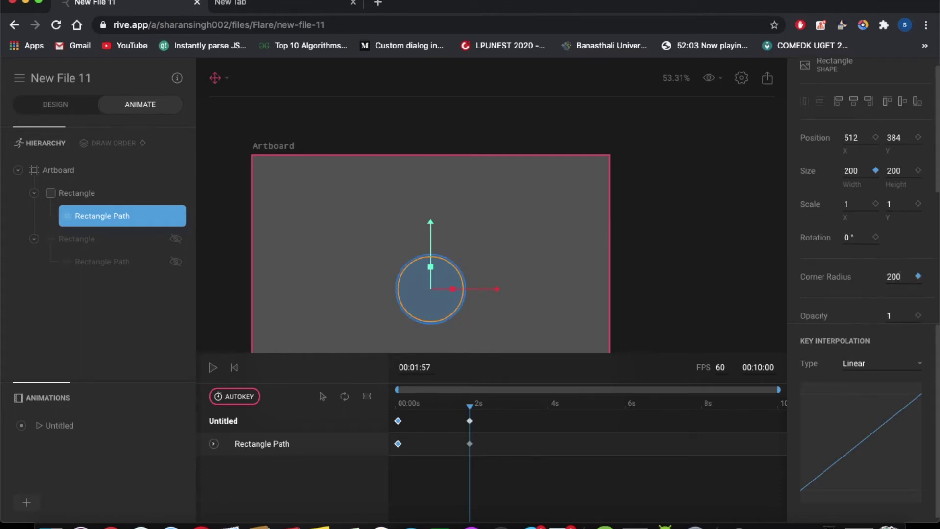
Step: Back at 0s, key the corner radius at 0 for sharp corners
{"action": "left_click_drag", "start_coordinate": [471, 409], "coordinate": [398, 414]}
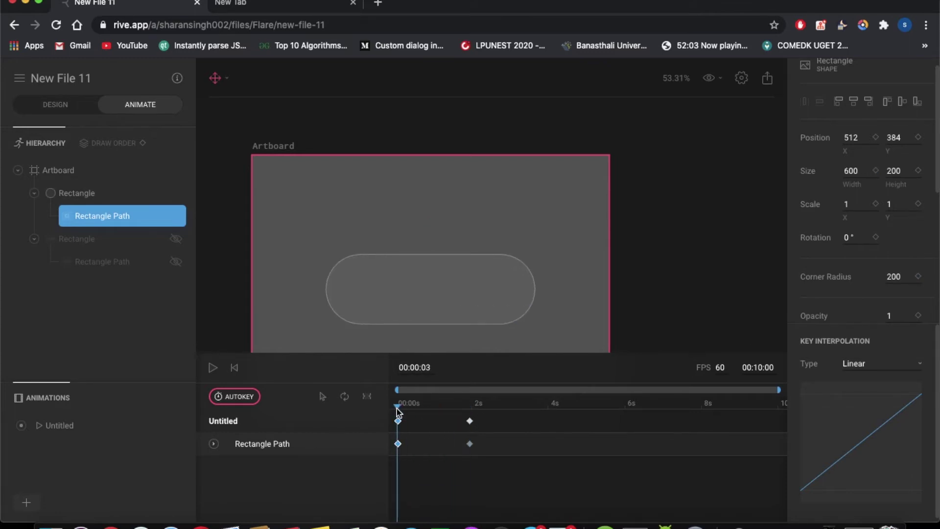
{"action": "left_click", "coordinate": [903, 273]}
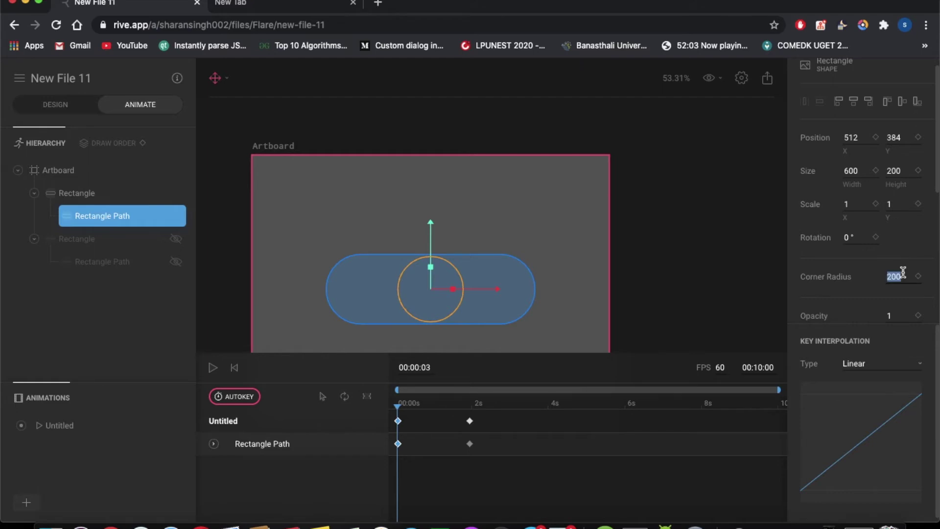
{"action": "type", "text": "0"}
{"action": "key", "text": "Return"}
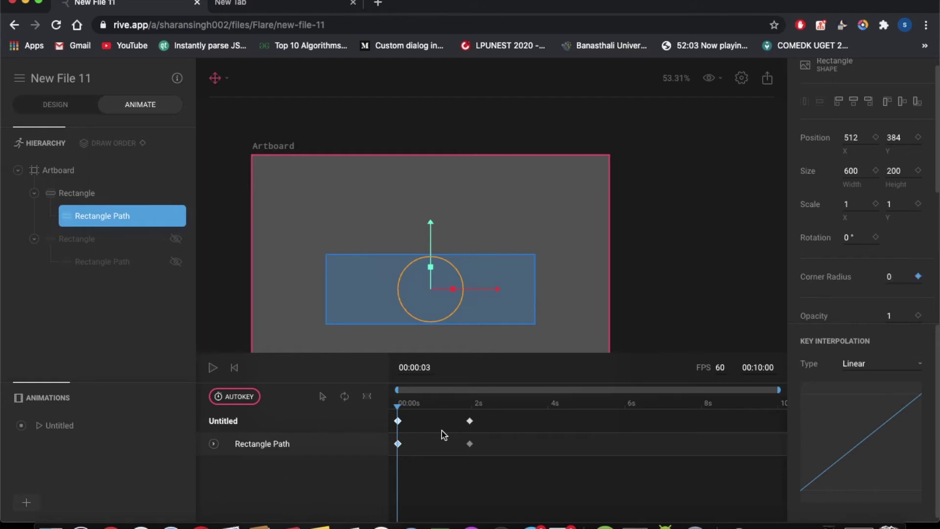
{"action": "left_click", "coordinate": [389, 406]}
Step: Move the circle keyframes from 2s to about 1.3s and replay to check the faster morph
{"action": "left_click", "coordinate": [212, 367]}
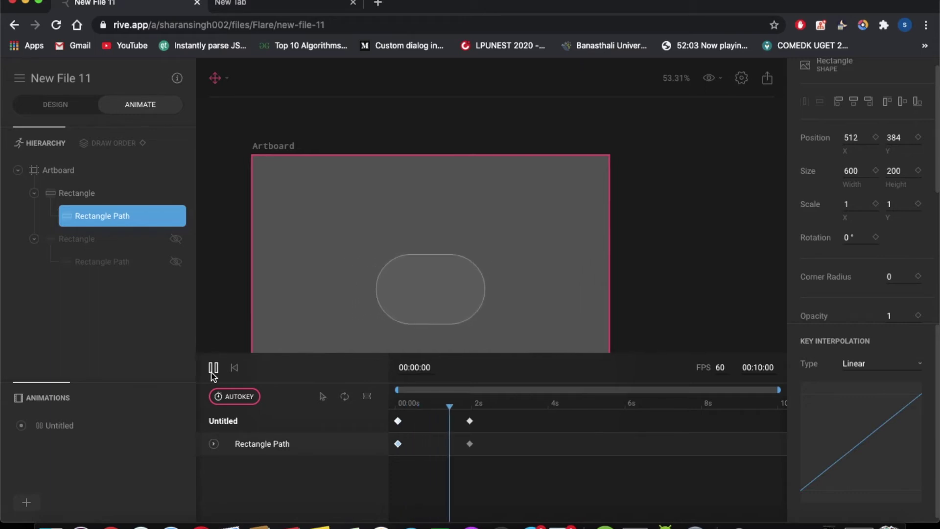
{"action": "left_click", "coordinate": [213, 368]}
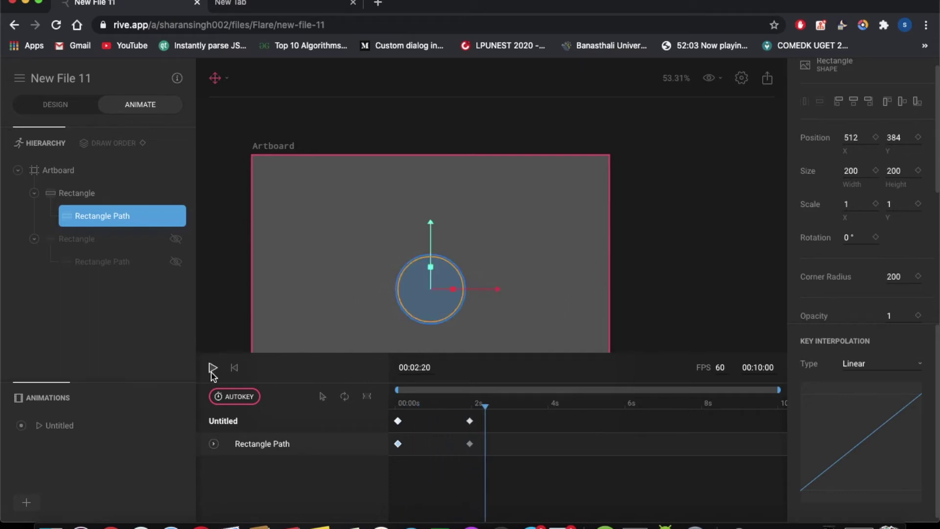
{"action": "left_click", "coordinate": [469, 421]}
{"action": "left_click_drag", "start_coordinate": [470, 421], "coordinate": [396, 416]}
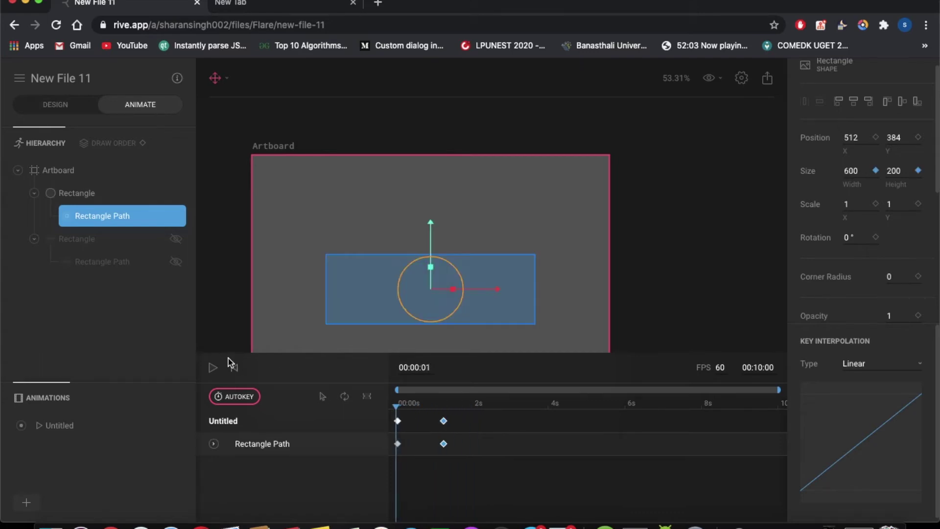
{"action": "left_click", "coordinate": [213, 367]}
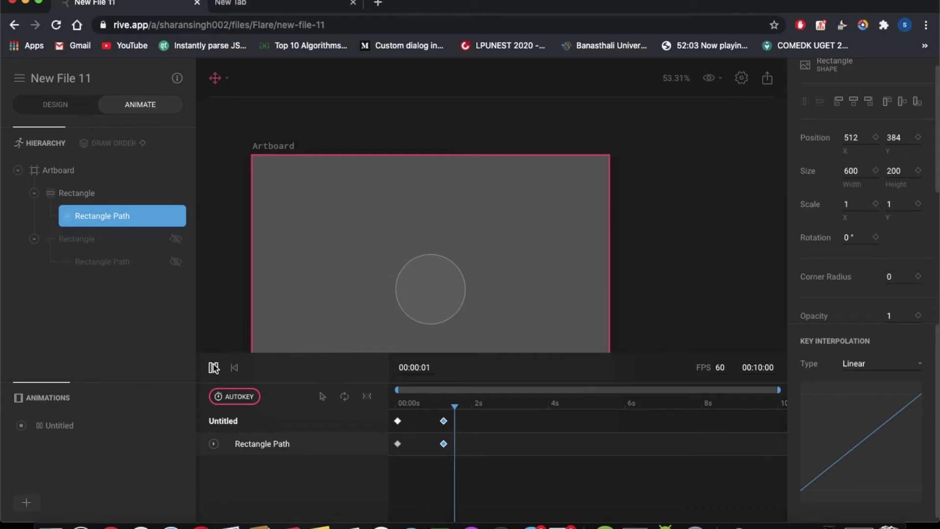
{"action": "left_click_drag", "start_coordinate": [460, 409], "coordinate": [400, 416]}
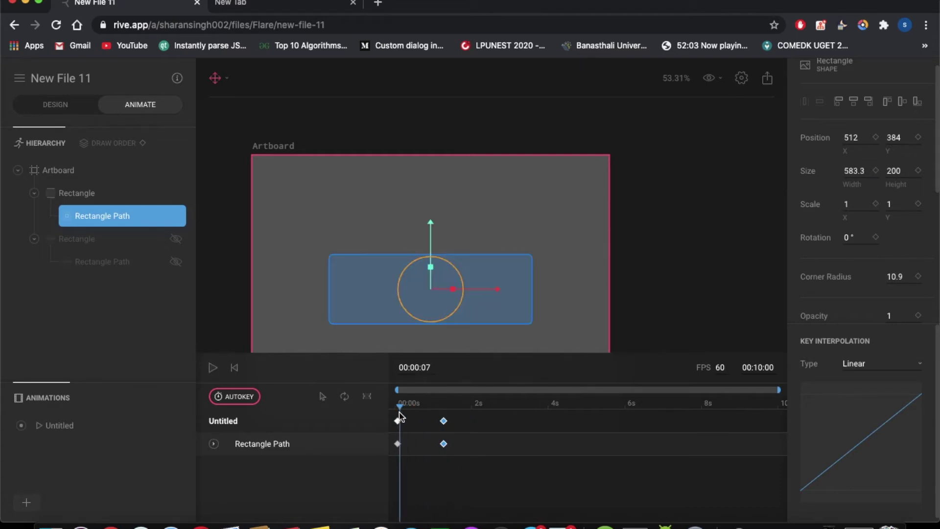
{"action": "left_click", "coordinate": [398, 419]}
{"action": "left_click_drag", "start_coordinate": [400, 409], "coordinate": [398, 409]}
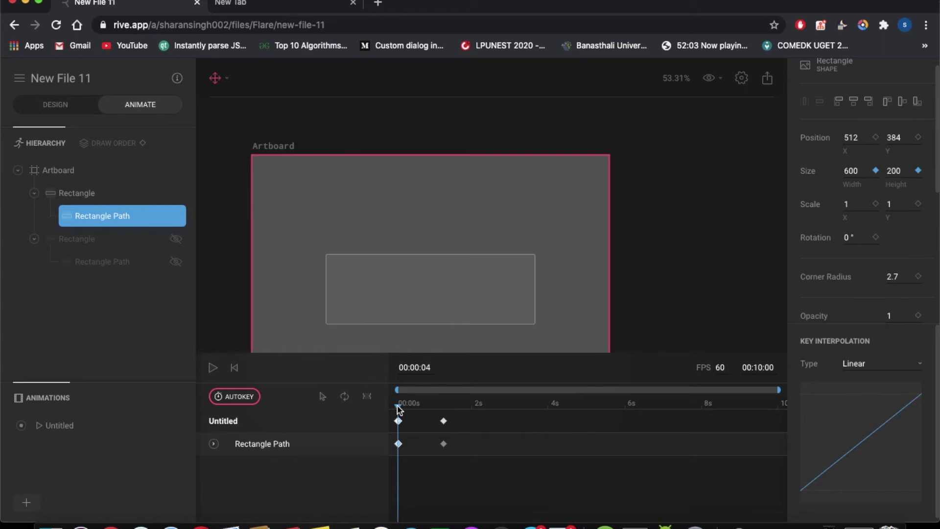
Step: Key the thin bar's opacity at 0 at the start of the animation
{"action": "left_click", "coordinate": [82, 243]}
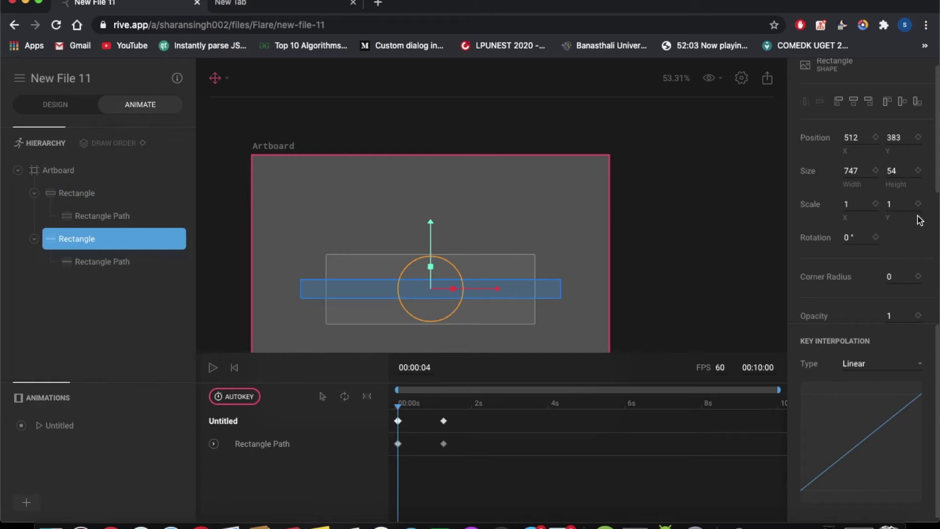
{"action": "scroll", "coordinate": [876, 307], "scroll_direction": "down", "scroll_amount": 1}
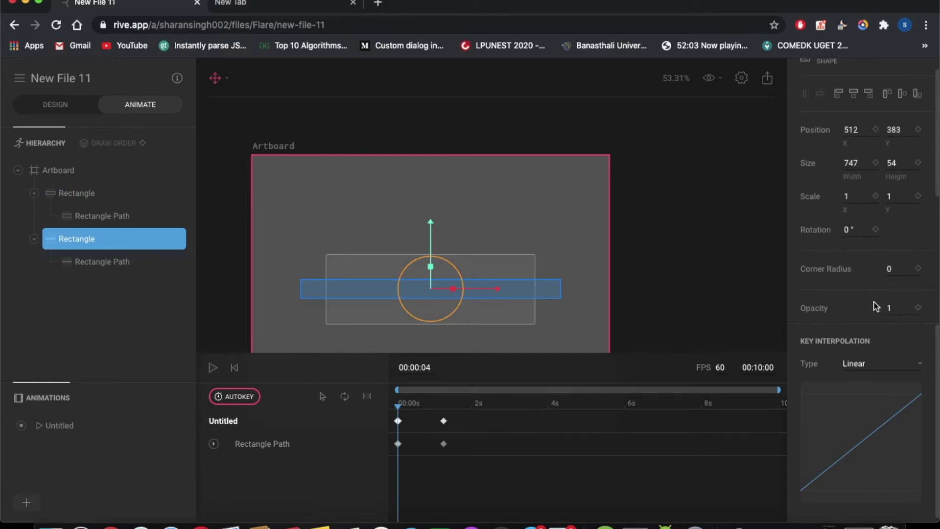
{"action": "left_click", "coordinate": [892, 307]}
{"action": "left_click", "coordinate": [919, 308]}
{"action": "type", "text": "0"}
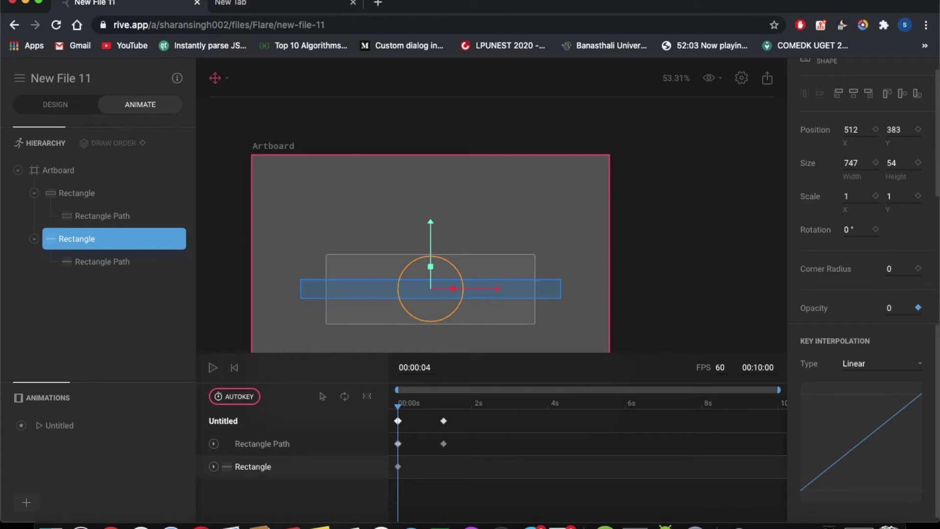
{"action": "left_click_drag", "start_coordinate": [397, 406], "coordinate": [447, 413]}
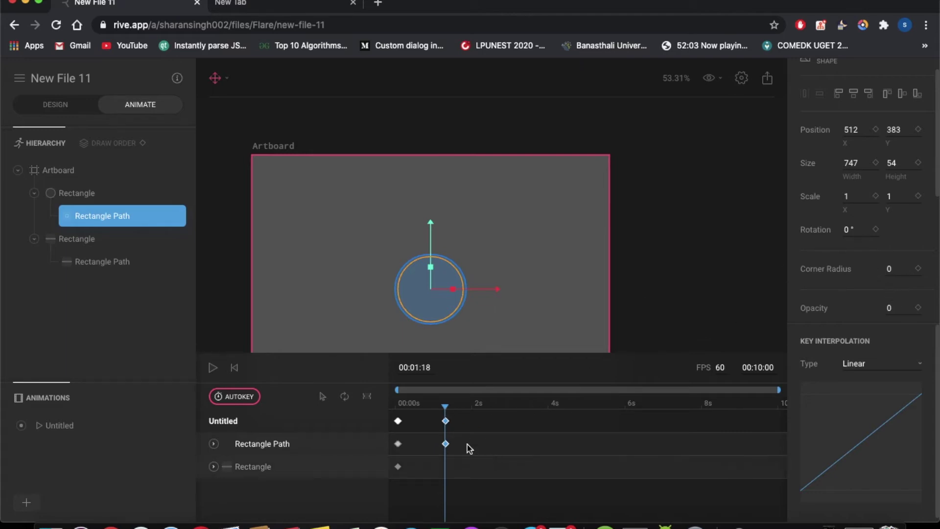
Step: Key the thin bar's opacity at 1 around 1.6s and at 0 around 1.3s
{"action": "left_click_drag", "start_coordinate": [445, 414], "coordinate": [458, 408]}
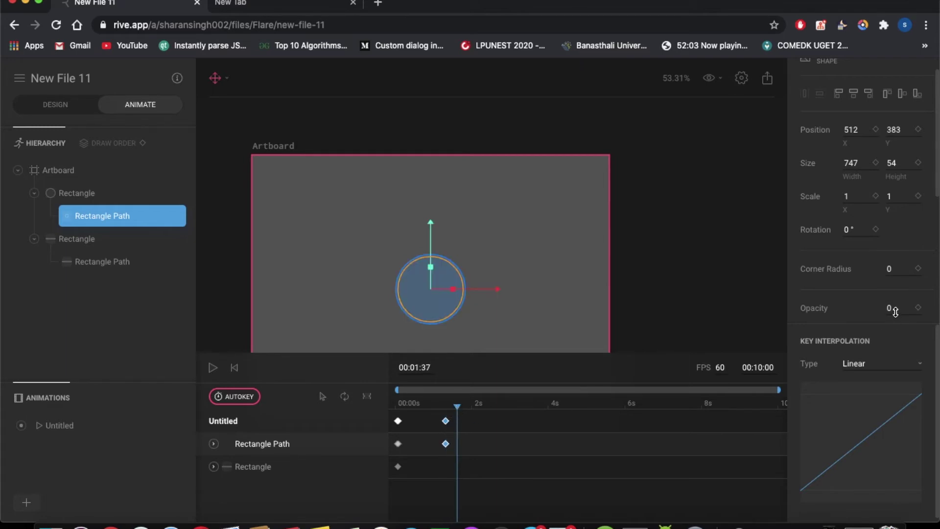
{"action": "left_click", "coordinate": [894, 311]}
{"action": "type", "text": "1"}
{"action": "key", "text": "Return"}
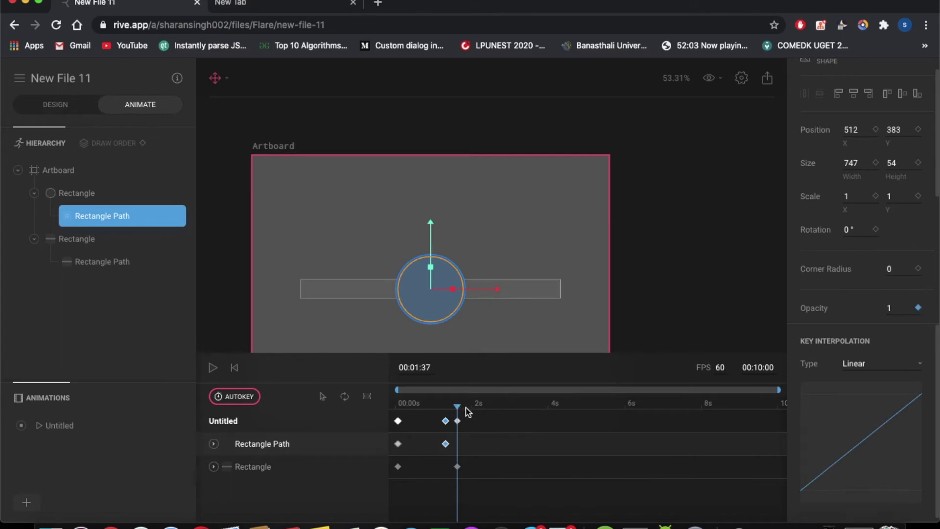
{"action": "mouse_move", "coordinate": [457, 410]}
{"action": "left_mouse_down"}
{"action": "mouse_move", "coordinate": [444, 412]}
{"action": "mouse_move", "coordinate": [446, 420]}
{"action": "left_mouse_up"}
{"action": "left_click", "coordinate": [894, 312]}
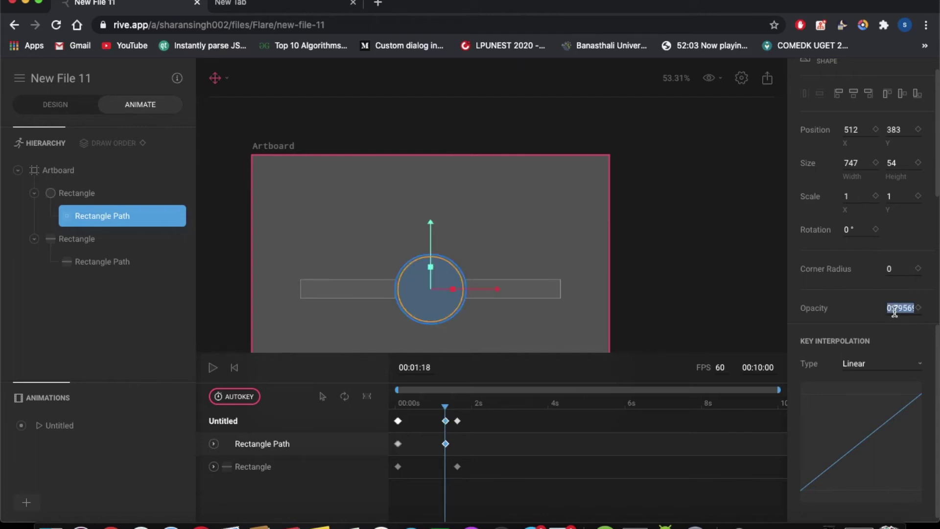
{"action": "type", "text": "0"}
{"action": "key", "text": "Return"}
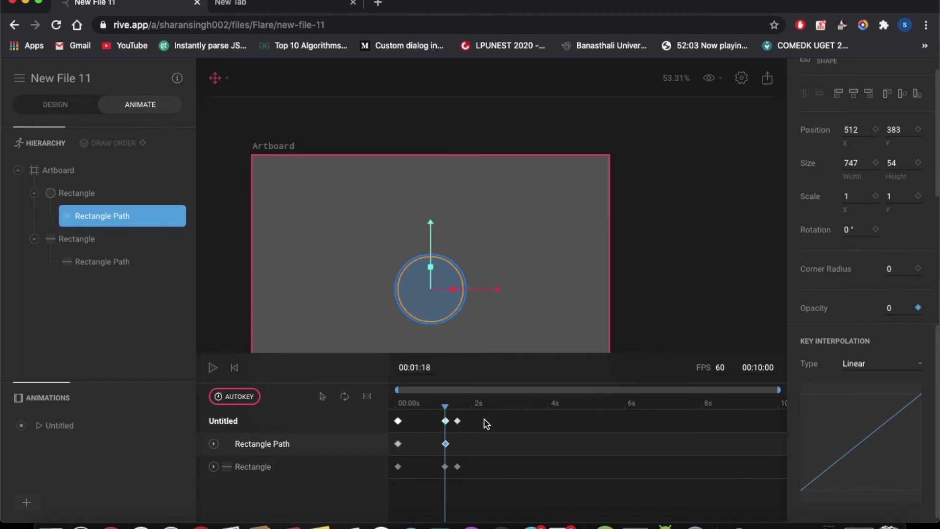
Step: Drag the bar's full-opacity keyframe slightly later, to about 00:01:46
{"action": "left_click", "coordinate": [457, 420]}
{"action": "left_click_drag", "start_coordinate": [445, 413], "coordinate": [456, 410]}
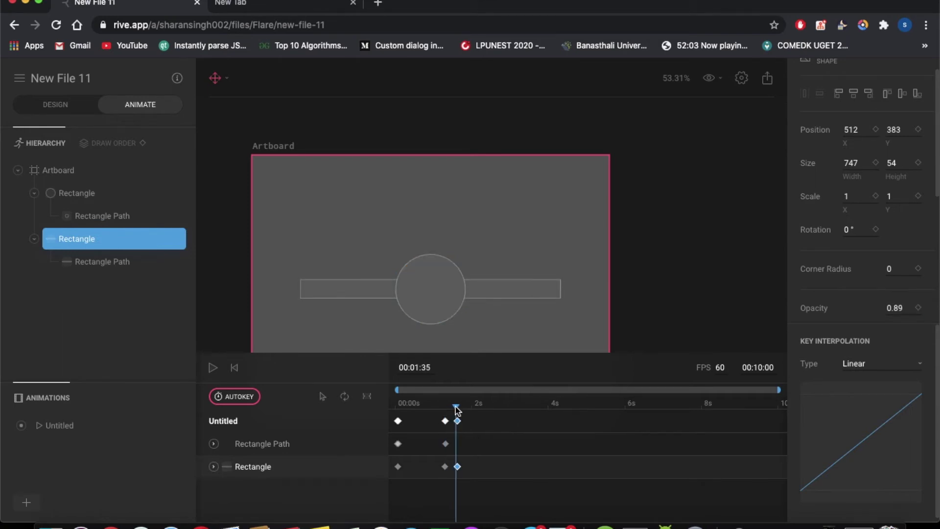
{"action": "left_click", "coordinate": [457, 421]}
{"action": "left_click_drag", "start_coordinate": [457, 421], "coordinate": [464, 408]}
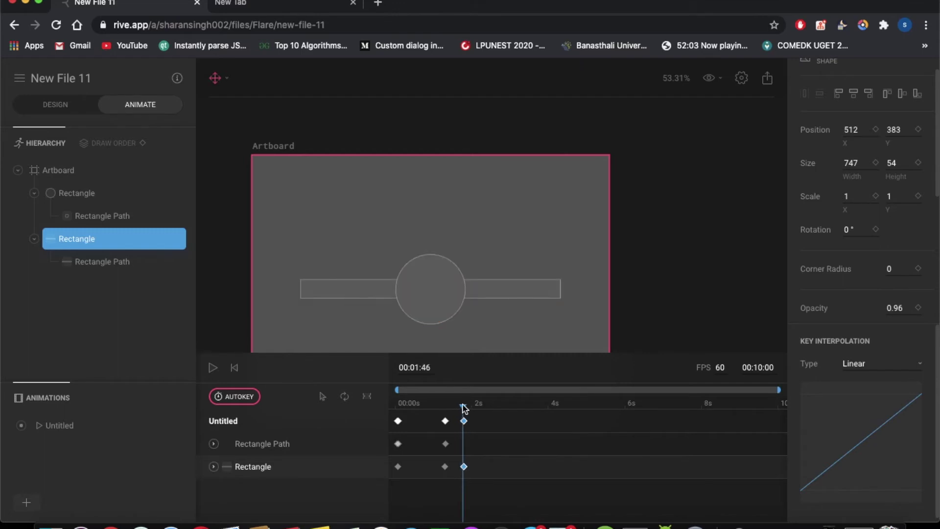
{"action": "left_click", "coordinate": [464, 420]}
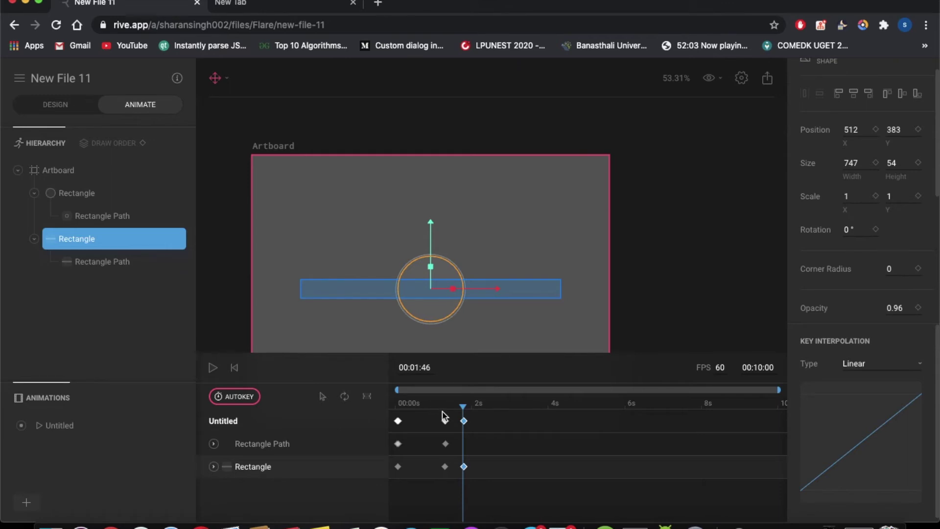
Step: Key the bar's rotation at 0° on the 1.3s keyframe and 45° at about 1.8s
{"action": "left_click_drag", "start_coordinate": [464, 411], "coordinate": [445, 413]}
{"action": "left_click_drag", "start_coordinate": [447, 408], "coordinate": [446, 410]}
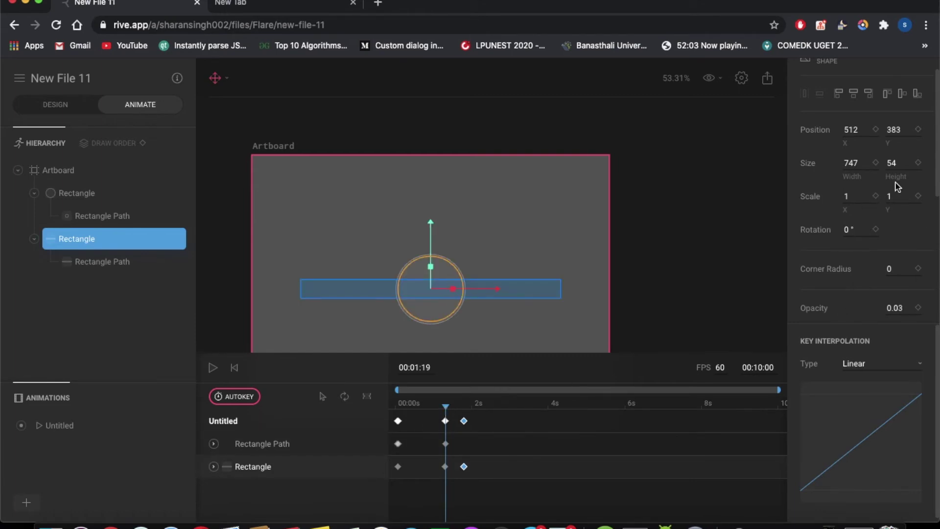
{"action": "left_click", "coordinate": [875, 229]}
{"action": "left_click_drag", "start_coordinate": [446, 406], "coordinate": [463, 410]}
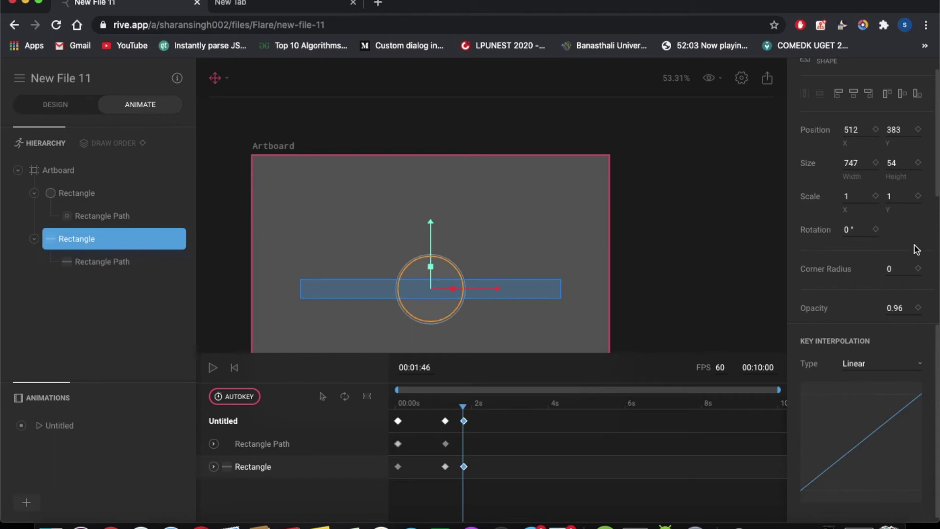
{"action": "left_click", "coordinate": [846, 228]}
{"action": "type", "text": "45"}
{"action": "key", "text": "Return"}
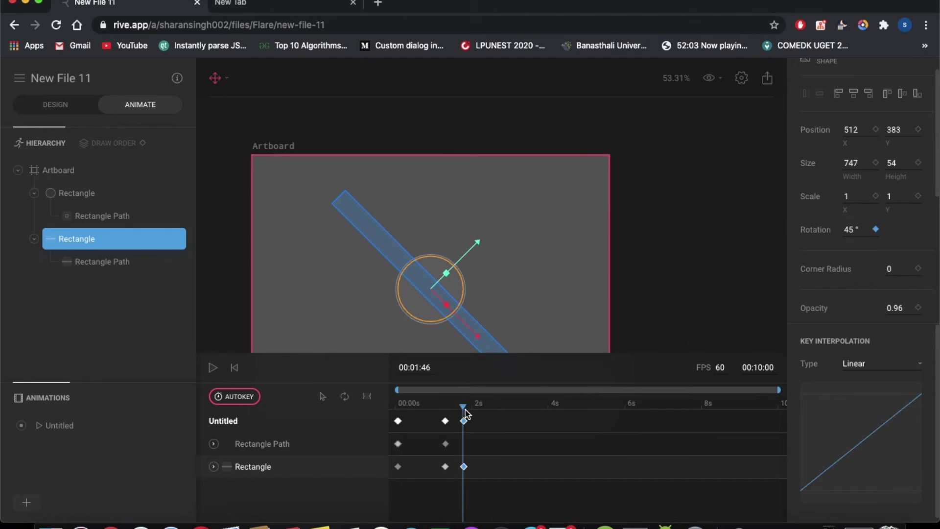
Step: Key bar rotations of 135° at about 2.1s, 90° at 2:22, and 0° at 2:50
{"action": "left_click_drag", "start_coordinate": [464, 409], "coordinate": [477, 410]}
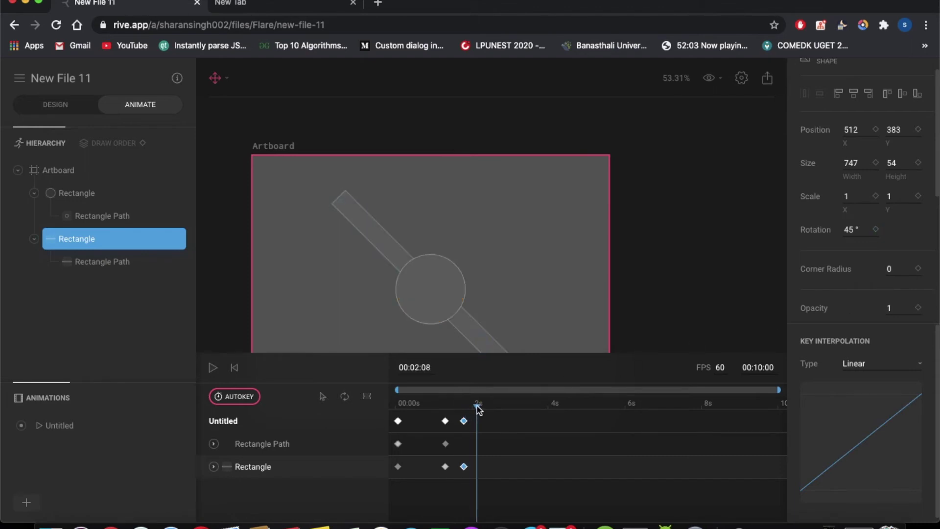
{"action": "left_click", "coordinate": [852, 231]}
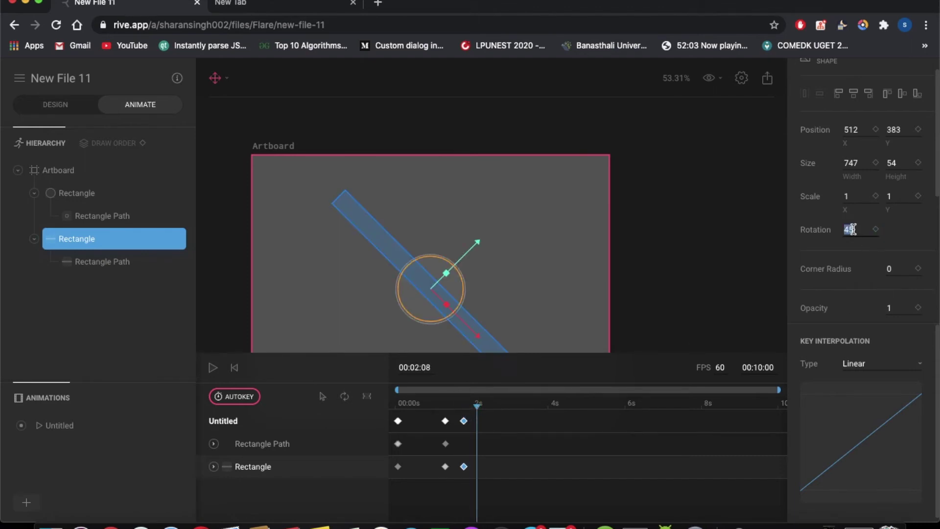
{"action": "type", "text": "135"}
{"action": "key", "text": "Return"}
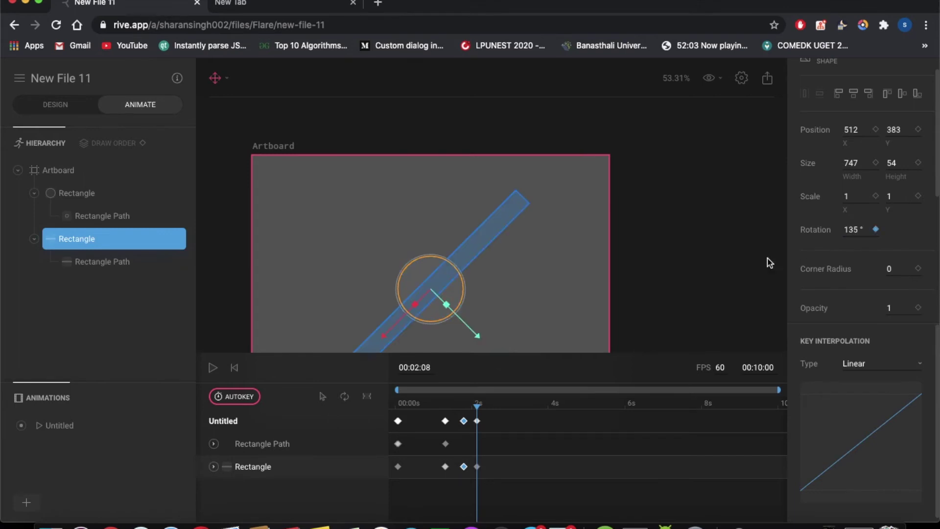
{"action": "left_click_drag", "start_coordinate": [477, 410], "coordinate": [486, 409]}
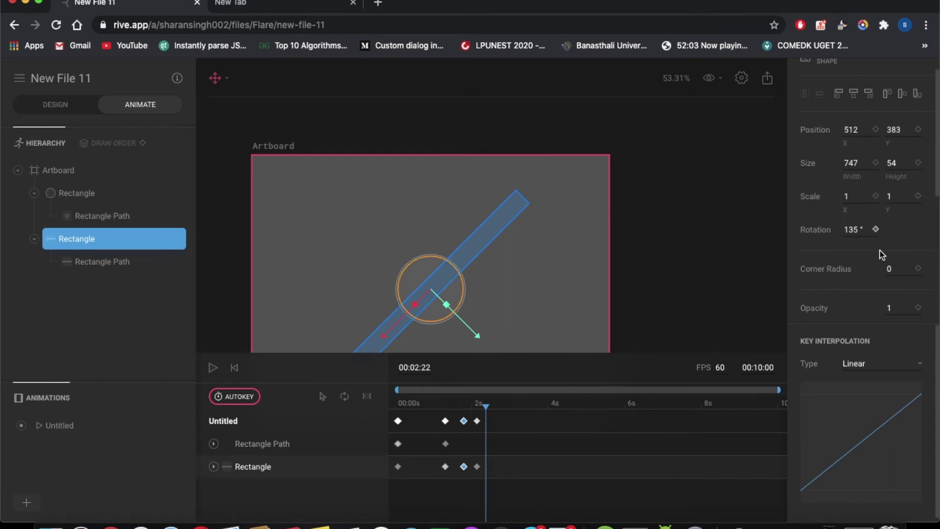
{"action": "left_click", "coordinate": [854, 226]}
{"action": "type", "text": "90"}
{"action": "key", "text": "Return"}
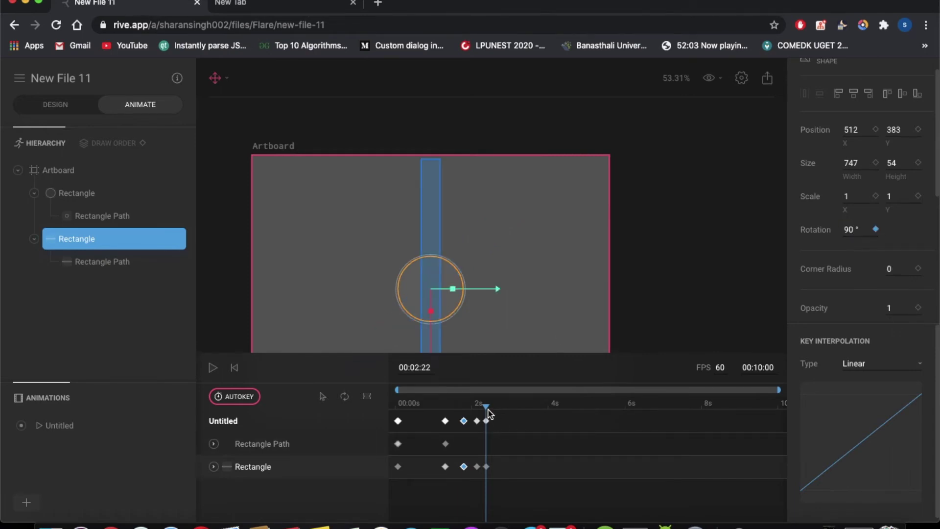
{"action": "left_click_drag", "start_coordinate": [486, 420], "coordinate": [504, 410]}
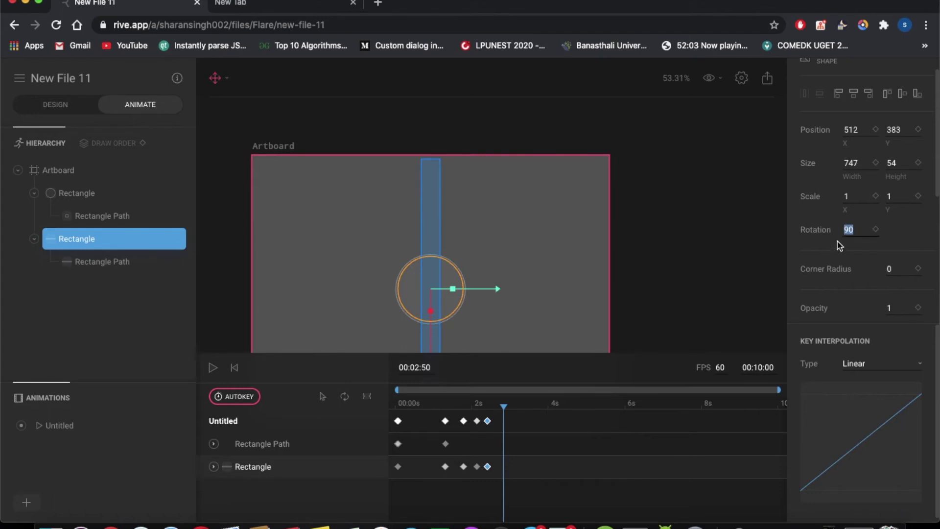
{"action": "type", "text": "0"}
{"action": "key", "text": "Return"}
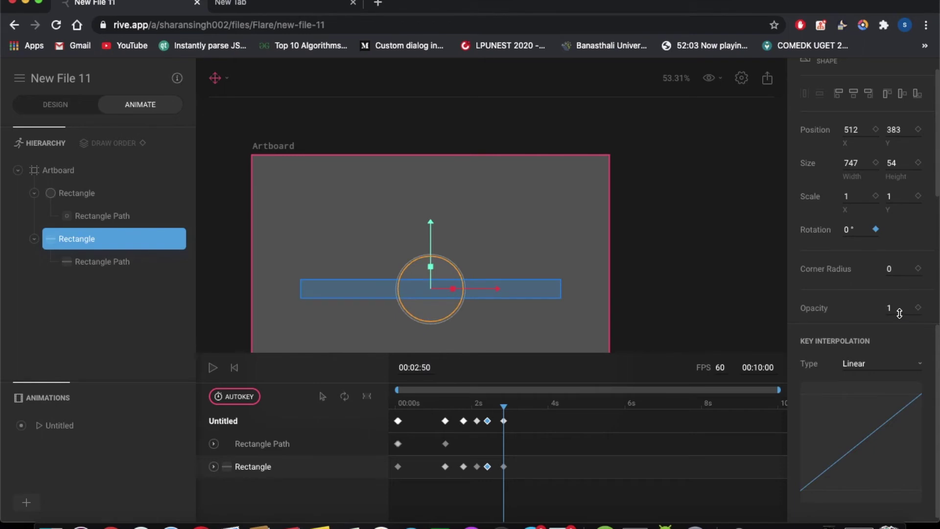
Step: Set the circle shape's width to 600 and corner radius to 0 at the timeline's end
{"action": "left_click", "coordinate": [899, 313]}
{"action": "mouse_move", "coordinate": [504, 409]}
{"action": "left_mouse_down"}
{"action": "mouse_move", "coordinate": [488, 414]}
{"action": "mouse_move", "coordinate": [505, 414]}
{"action": "left_mouse_up"}
{"action": "left_click", "coordinate": [421, 312]}
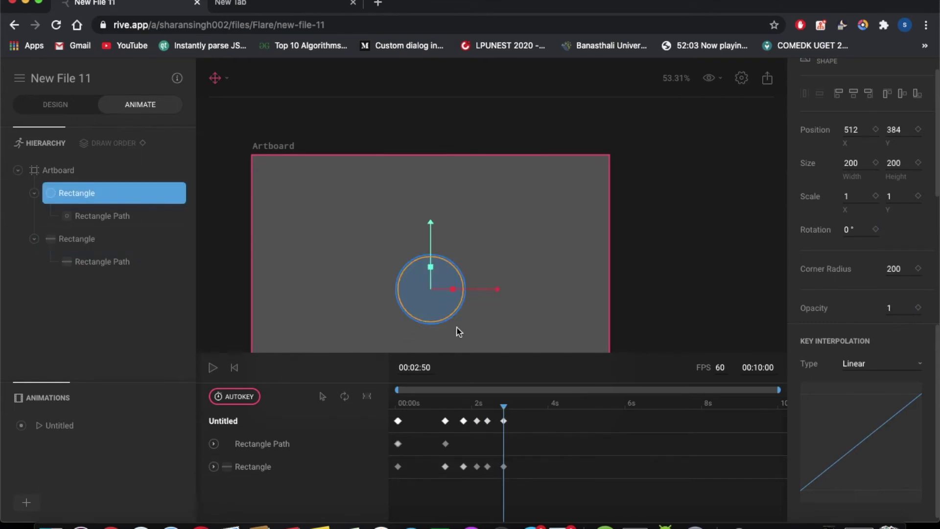
{"action": "left_click", "coordinate": [847, 165]}
{"action": "type", "text": "600"}
{"action": "key", "text": "Return"}
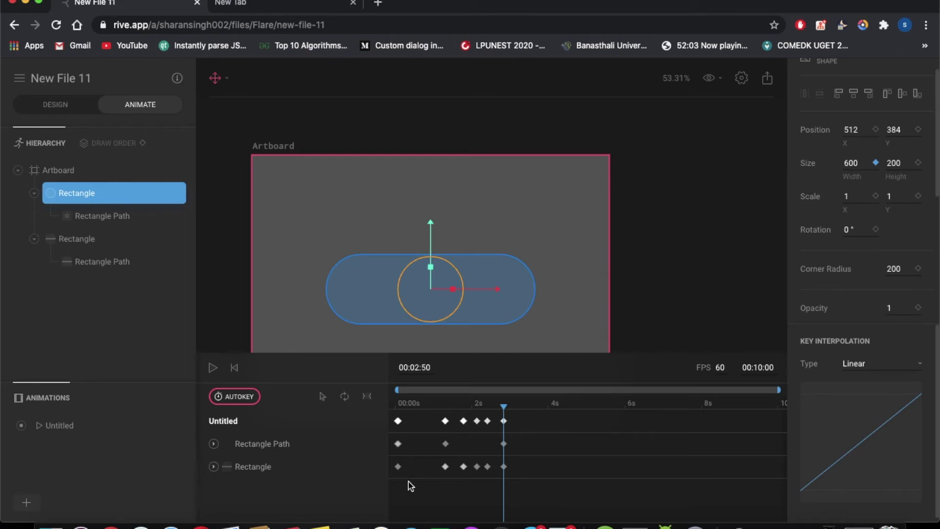
{"action": "left_click", "coordinate": [895, 270]}
{"action": "type", "text": "0"}
{"action": "key", "text": "Return"}
Step: Play the animation from the start and scrub midway to preview the morph
{"action": "left_click_drag", "start_coordinate": [504, 407], "coordinate": [393, 422]}
{"action": "left_click", "coordinate": [212, 368]}
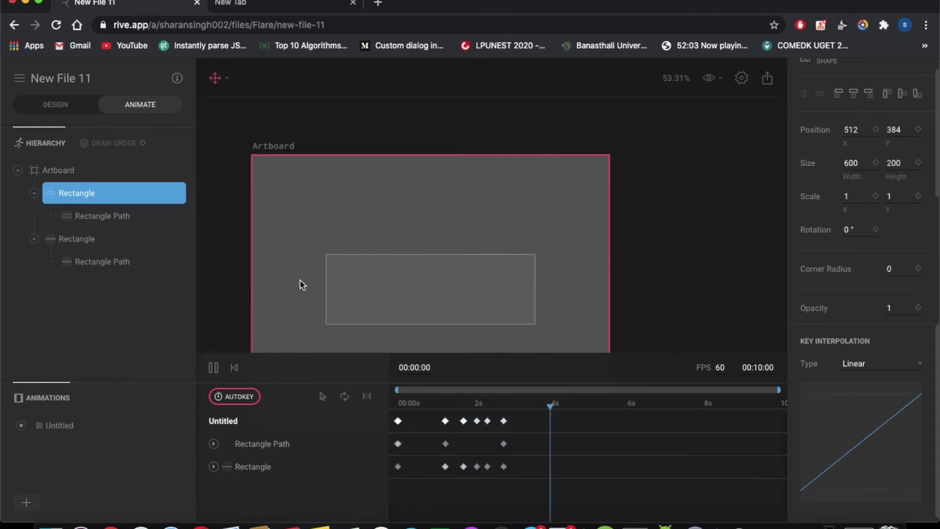
{"action": "left_click_drag", "start_coordinate": [587, 409], "coordinate": [383, 410]}
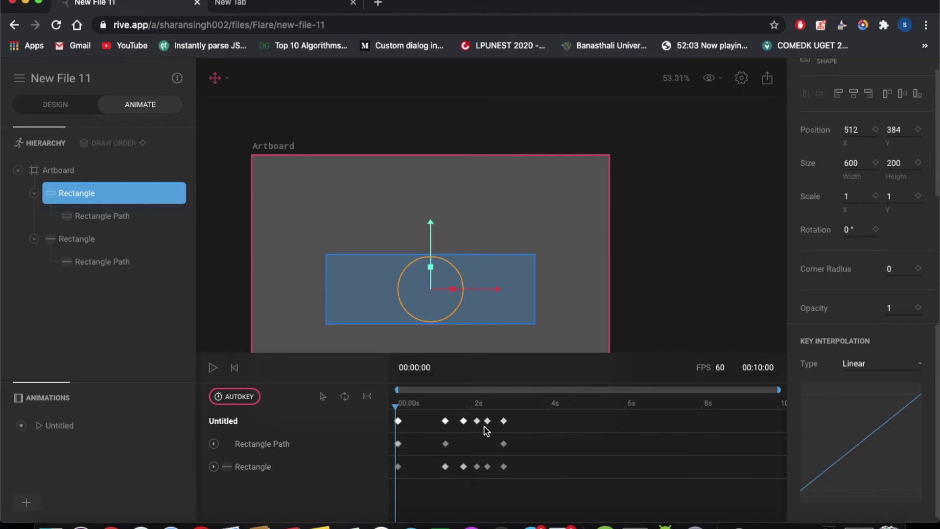
{"action": "left_click_drag", "start_coordinate": [397, 409], "coordinate": [510, 410]}
Step: Set the animation duration to 00:03:00
{"action": "left_click", "coordinate": [756, 368]}
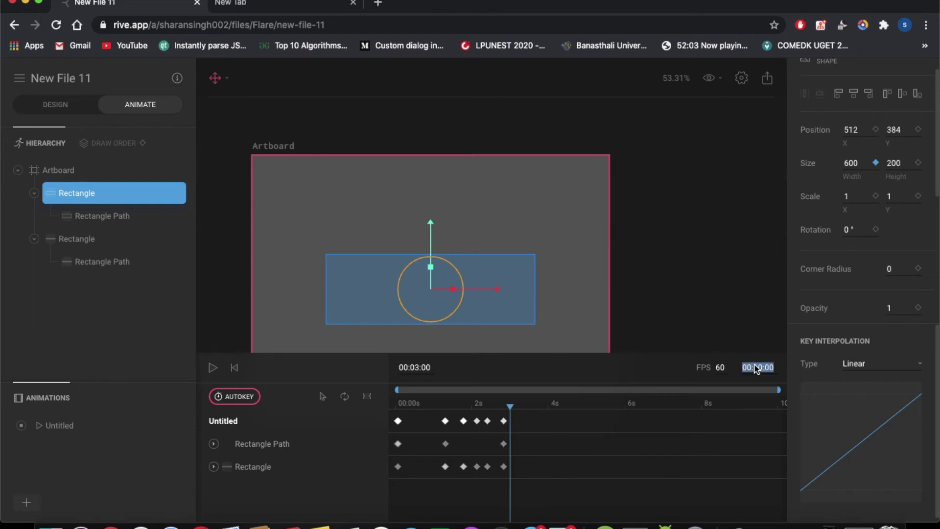
{"action": "double_click", "coordinate": [758, 370]}
{"action": "type", "text": "03"}
{"action": "key", "text": "Return"}
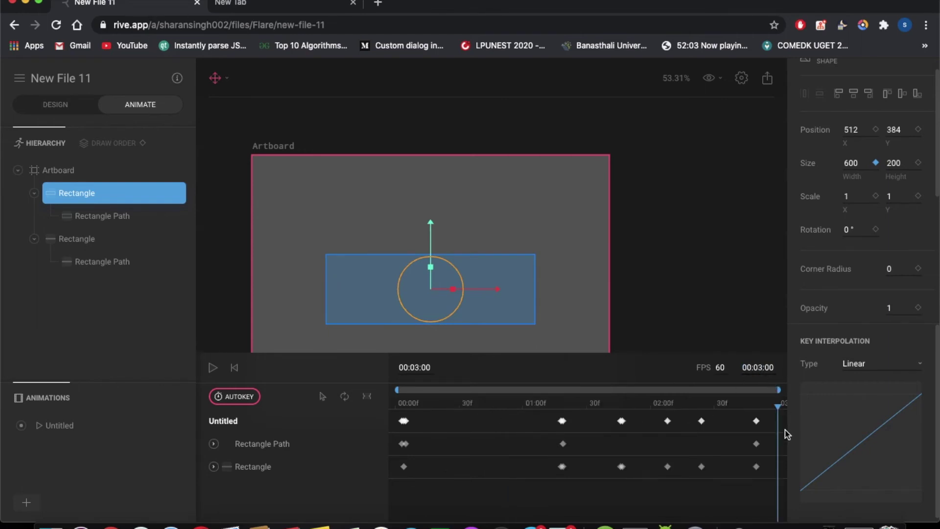
{"action": "left_click_drag", "start_coordinate": [745, 398], "coordinate": [355, 418]}
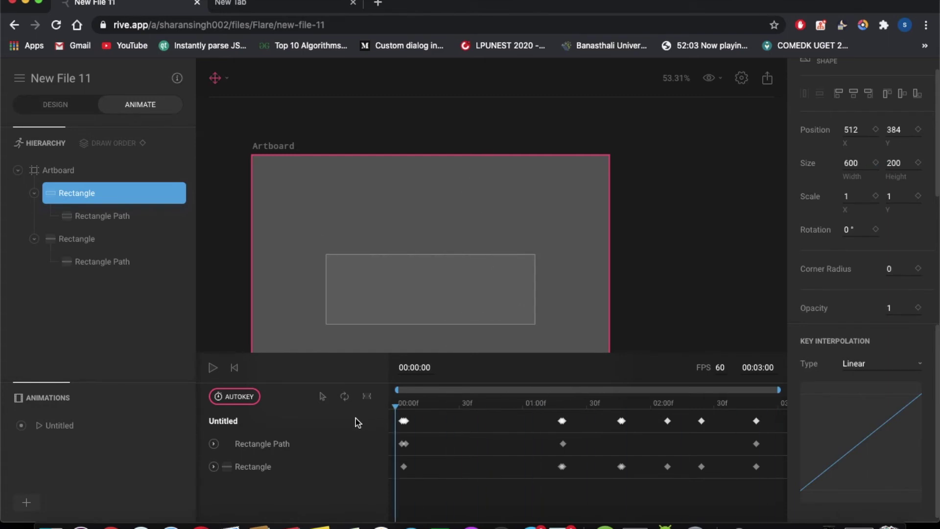
Step: Rename the Untitled animation to 'trial'
{"action": "left_click", "coordinate": [42, 430]}
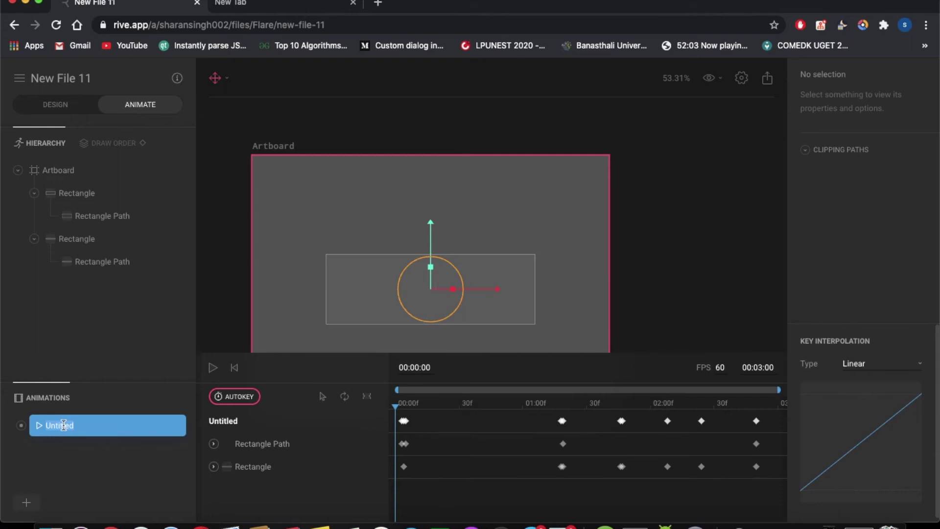
{"action": "type", "text": "trial"}
{"action": "key", "text": "Return"}
{"action": "left_click_drag", "start_coordinate": [405, 491], "coordinate": [791, 410]}
{"action": "left_click", "coordinate": [419, 498]}
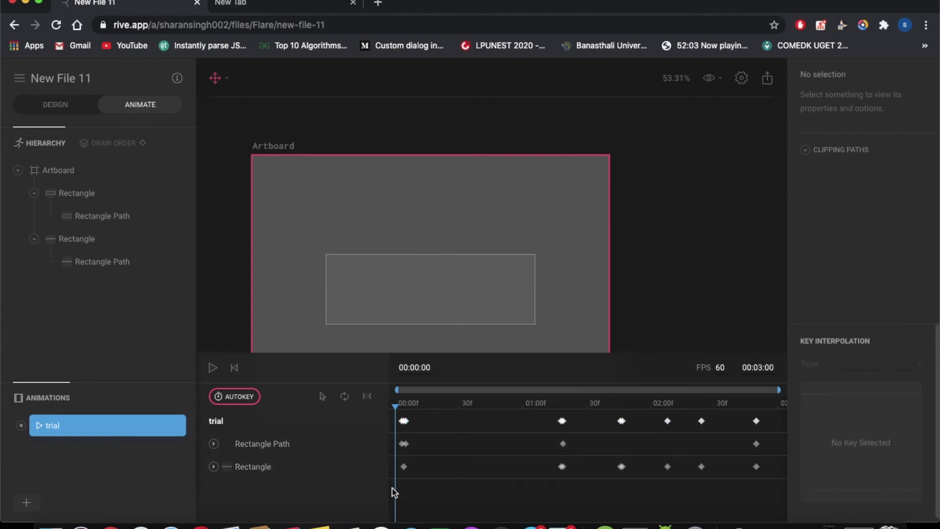
Step: Switch all keyframes to Cubic interpolation, reshape the easing curve, and play the preview
{"action": "left_click_drag", "start_coordinate": [777, 494], "coordinate": [372, 409]}
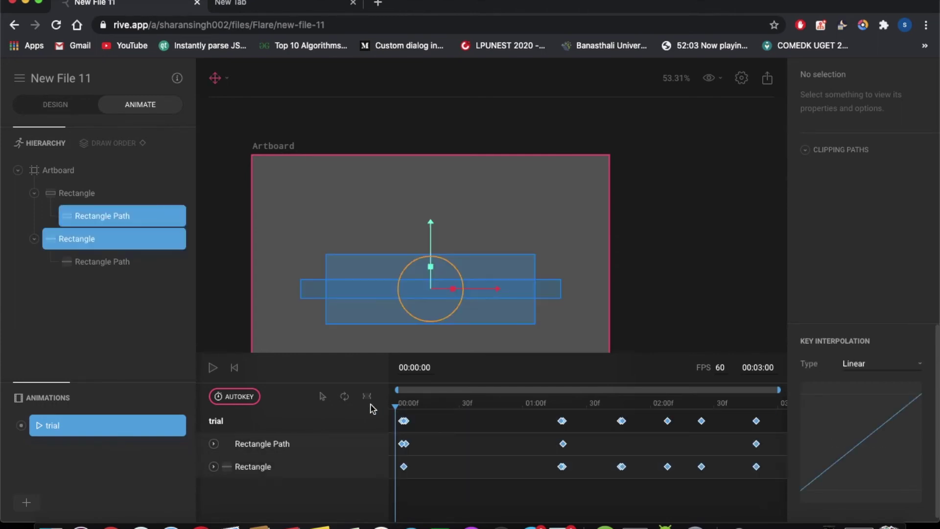
{"action": "left_click", "coordinate": [878, 363]}
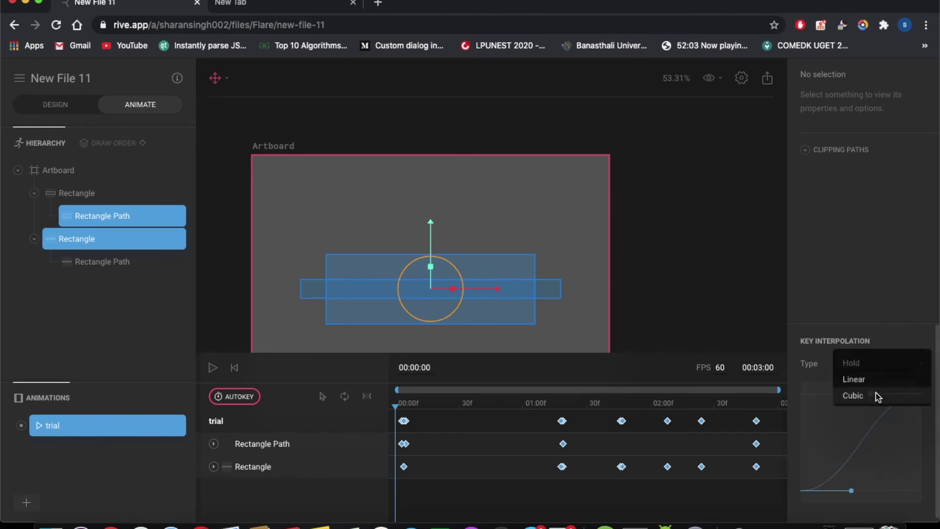
{"action": "left_click", "coordinate": [878, 397]}
{"action": "left_click_drag", "start_coordinate": [870, 393], "coordinate": [825, 391]}
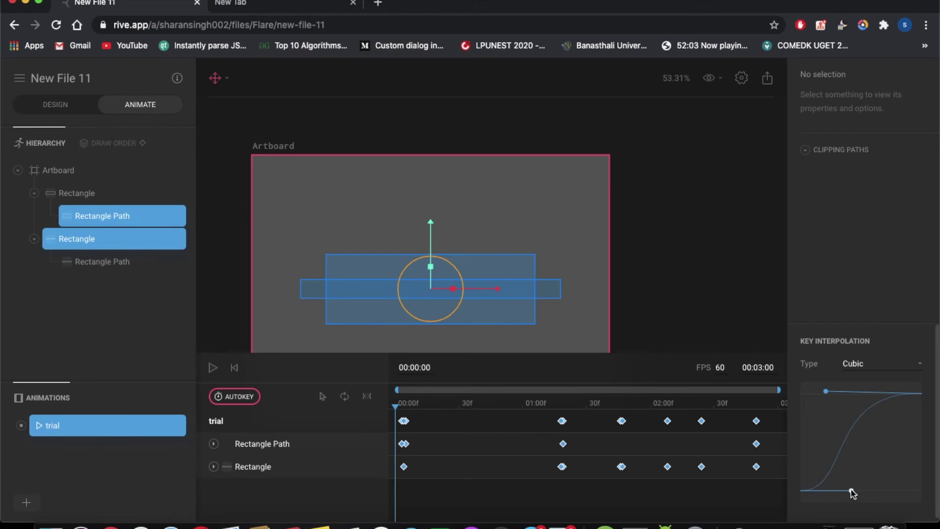
{"action": "left_click_drag", "start_coordinate": [852, 491], "coordinate": [889, 491]}
{"action": "left_click", "coordinate": [439, 501]}
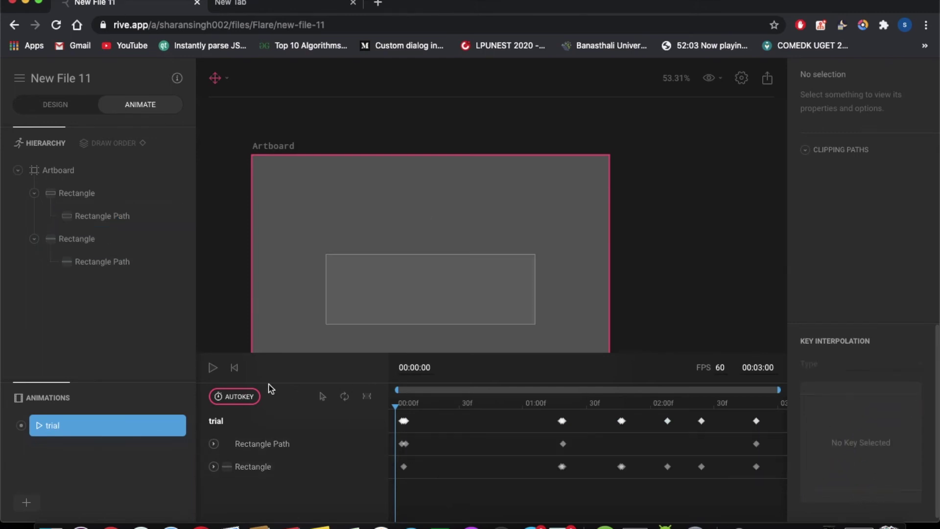
{"action": "left_click", "coordinate": [213, 368]}
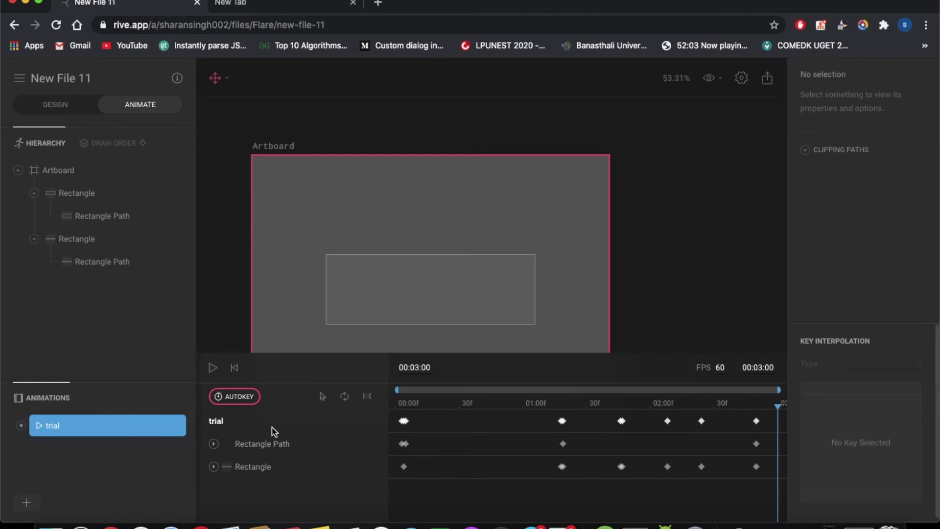
Step: Export the trial animation to the Desktop as flareanimation.flr
{"action": "left_click", "coordinate": [766, 79]}
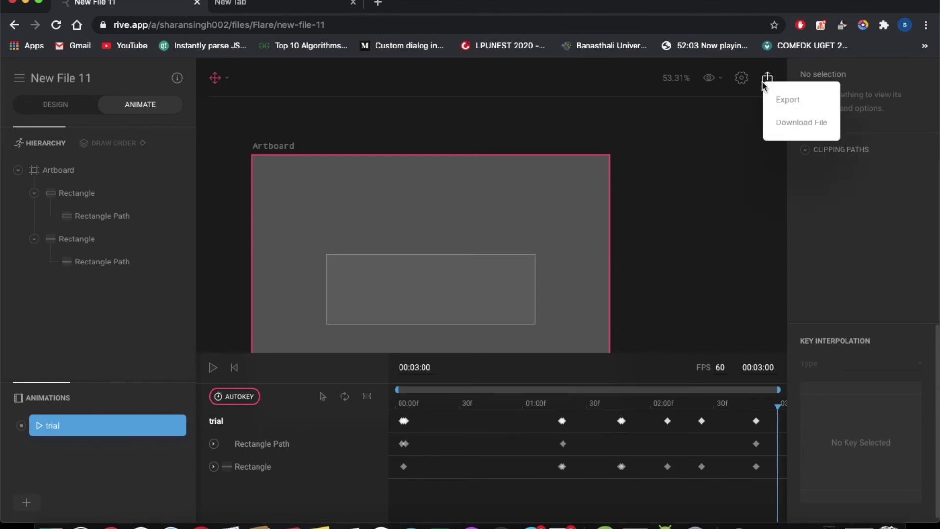
{"action": "left_click", "coordinate": [788, 100]}
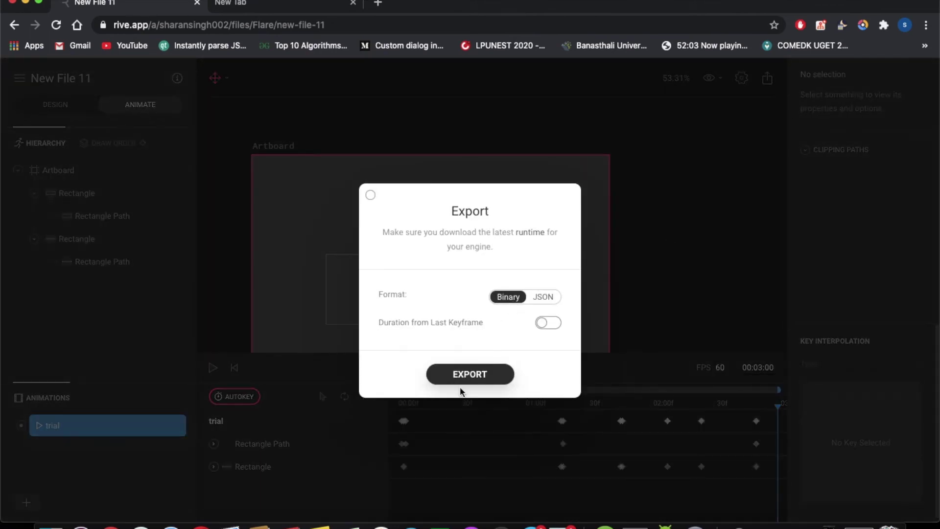
{"action": "left_click", "coordinate": [473, 372]}
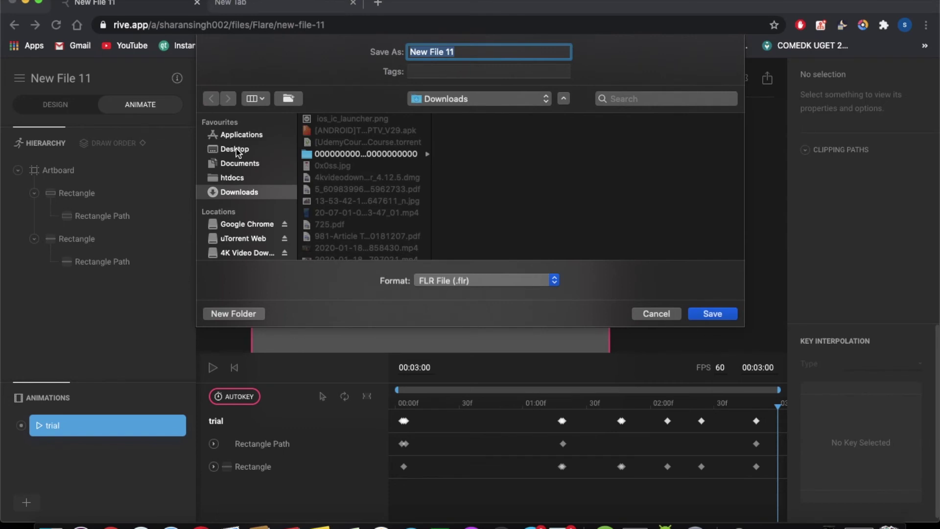
{"action": "left_click", "coordinate": [240, 153]}
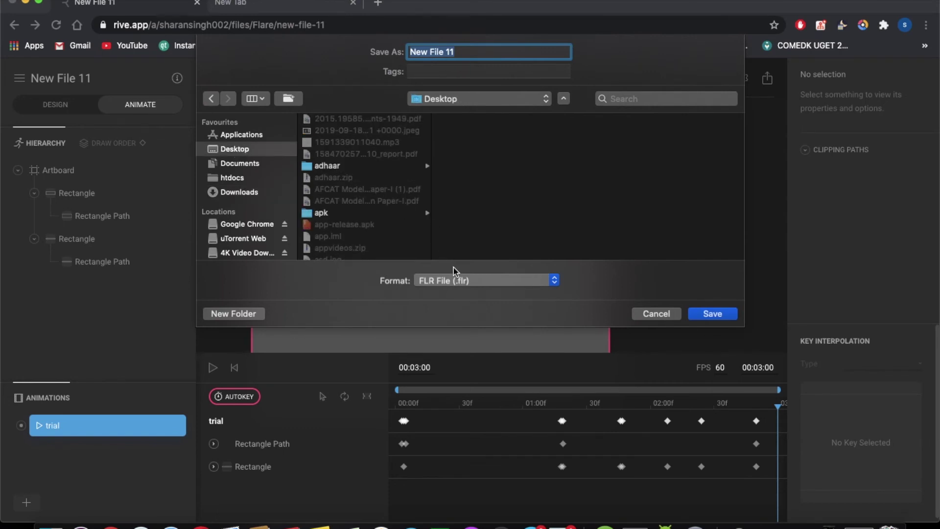
{"action": "type", "text": "tion"}
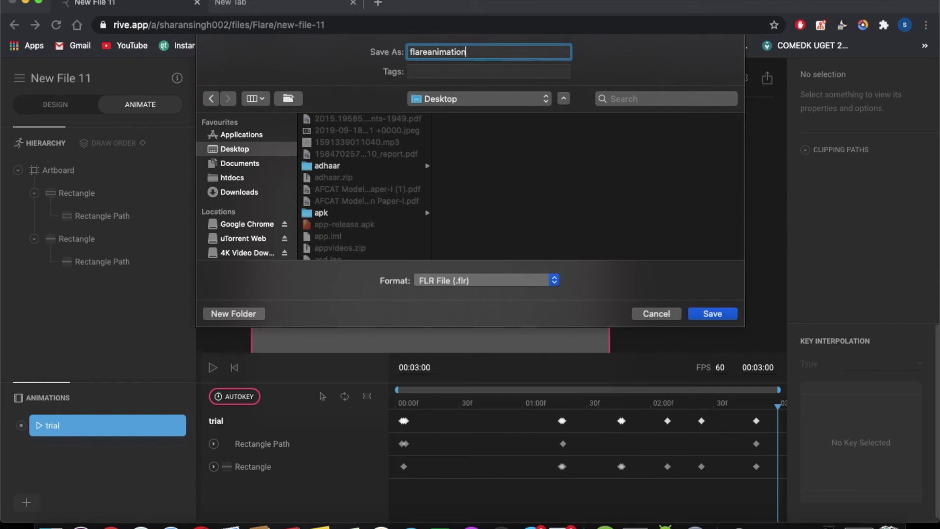
{"action": "type", "text": "lareanimation"}
{"action": "key", "text": "Return"}
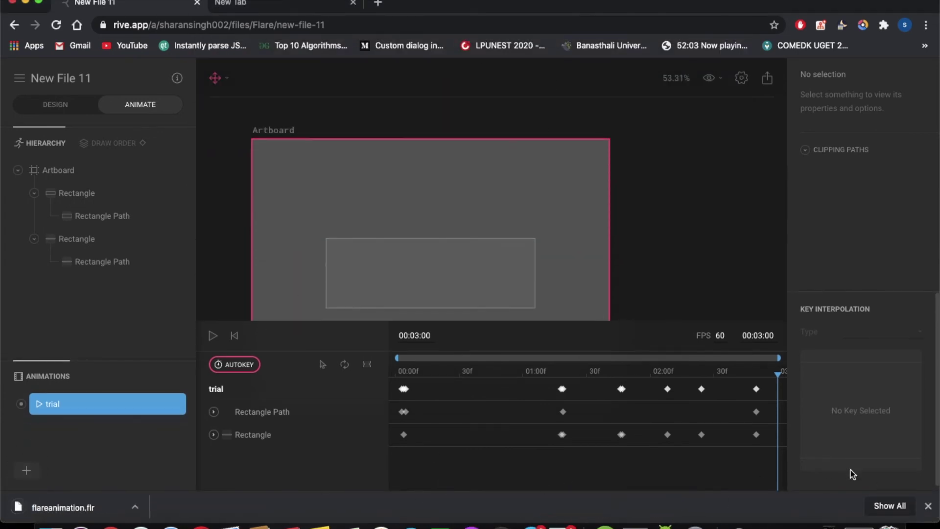
{"action": "key", "text": "ctrl+Right"}
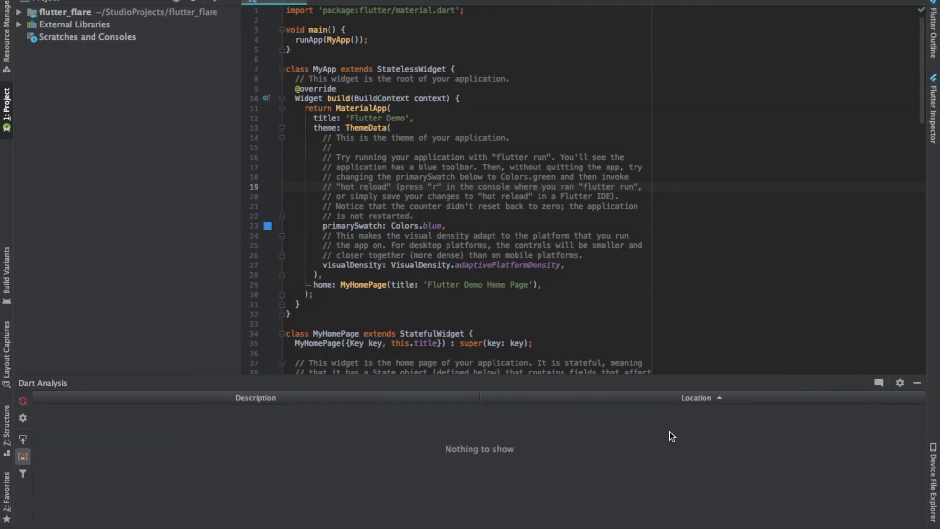
Step: Create a new 'assets' directory at the flutter_flare project root
{"action": "left_click", "coordinate": [18, 11]}
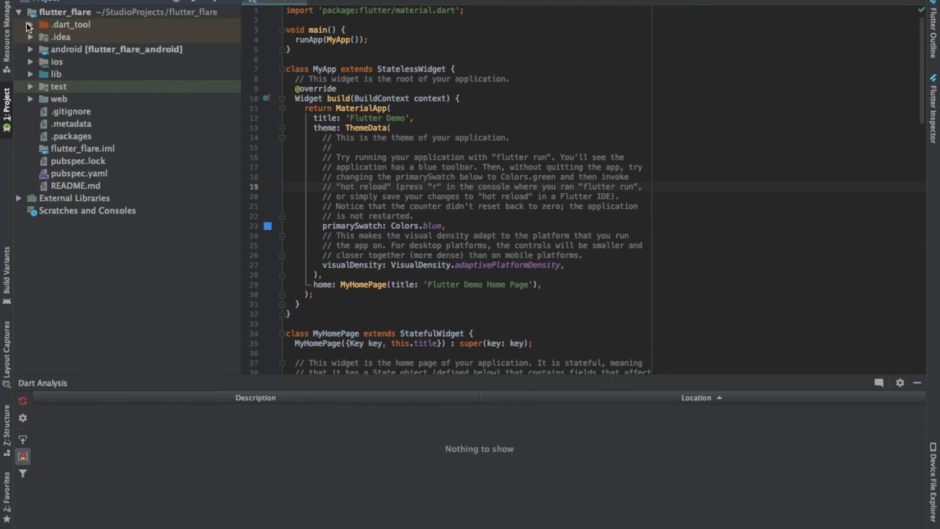
{"action": "left_click", "coordinate": [30, 74]}
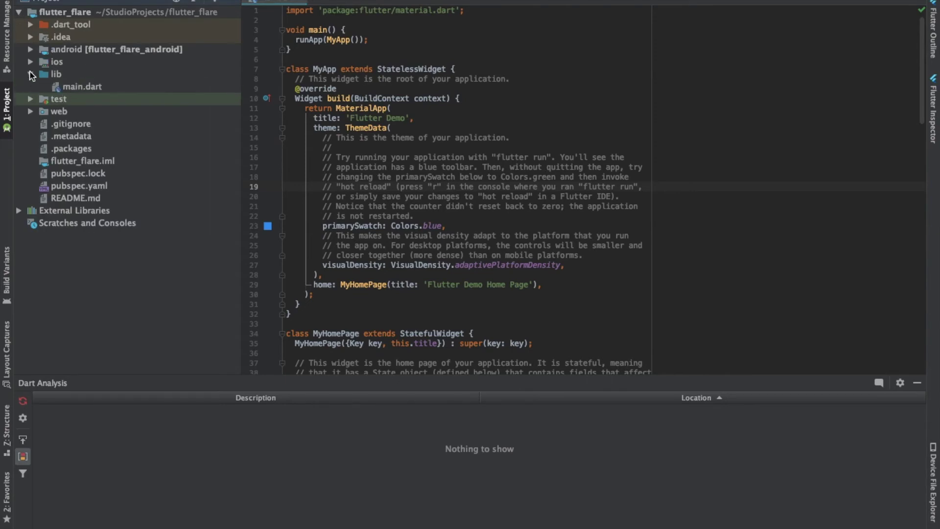
{"action": "left_click", "coordinate": [31, 74]}
{"action": "left_click", "coordinate": [40, 19]}
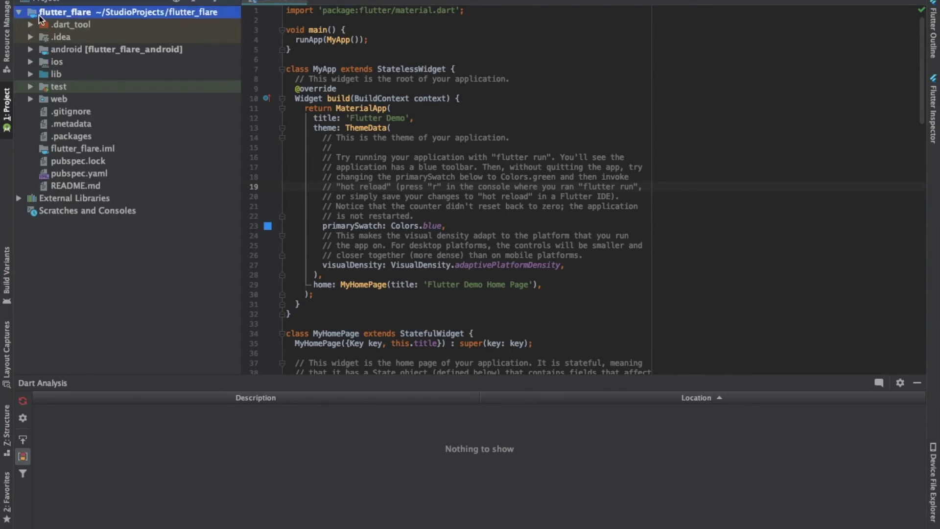
{"action": "right_click", "coordinate": [40, 19]}
{"action": "mouse_move", "coordinate": [220, 24]}
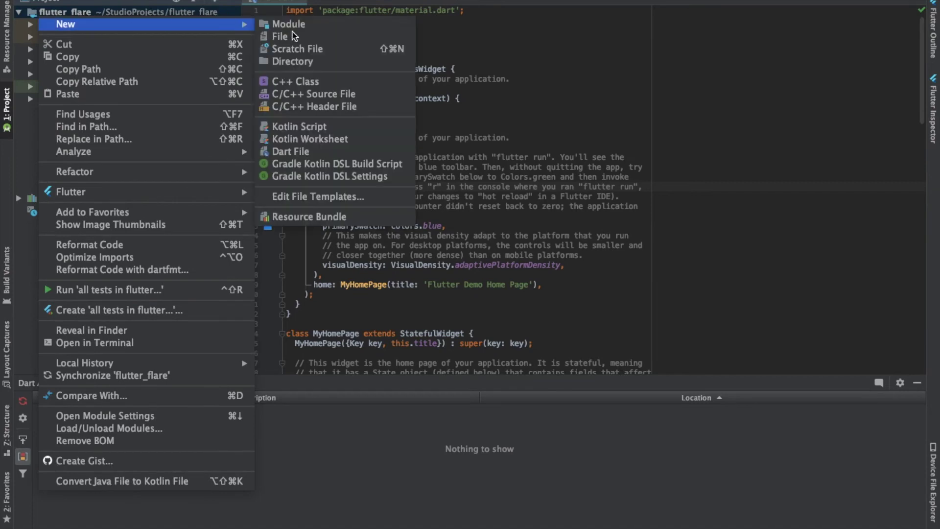
{"action": "left_click", "coordinate": [309, 61]}
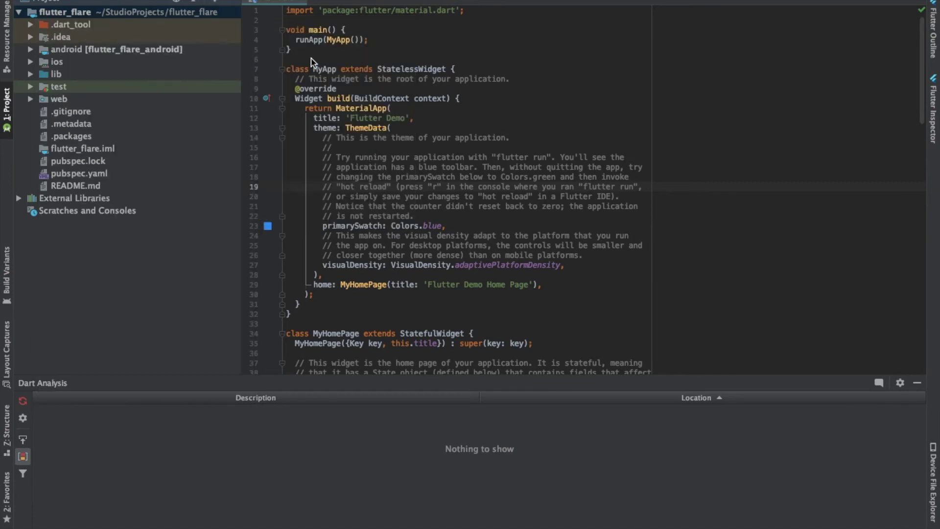
{"action": "type", "text": "assets"}
{"action": "key", "text": "Return"}
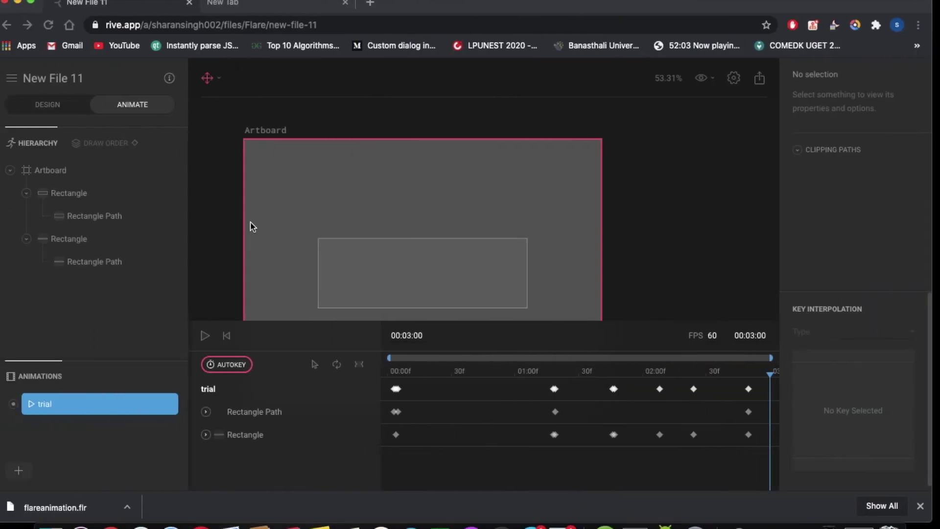
{"action": "mouse_move", "coordinate": [65, 513]}
{"action": "left_mouse_down"}
{"action": "mouse_move", "coordinate": [553, 411]}
{"action": "mouse_move", "coordinate": [103, 447]}
{"action": "mouse_move", "coordinate": [84, 507]}
{"action": "mouse_move", "coordinate": [71, 511]}
{"action": "left_mouse_up"}
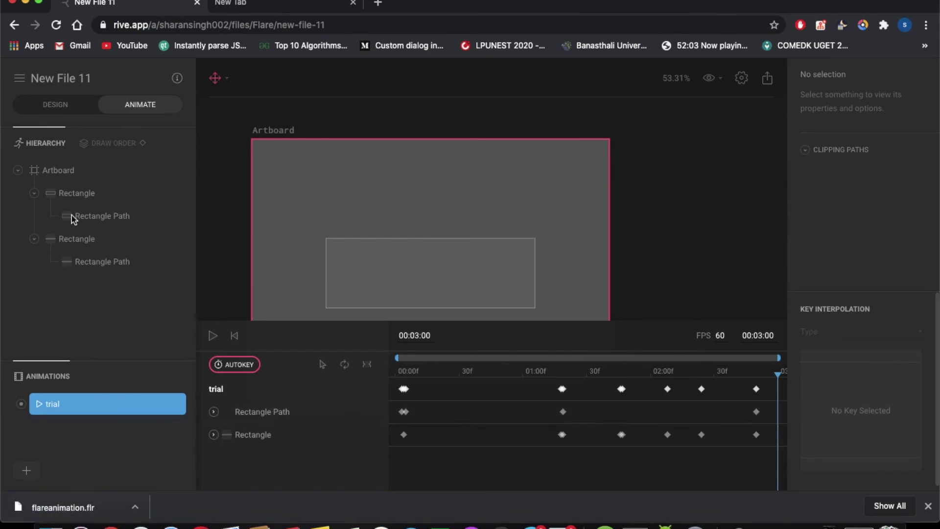
{"action": "key", "text": "ctrl+Right"}
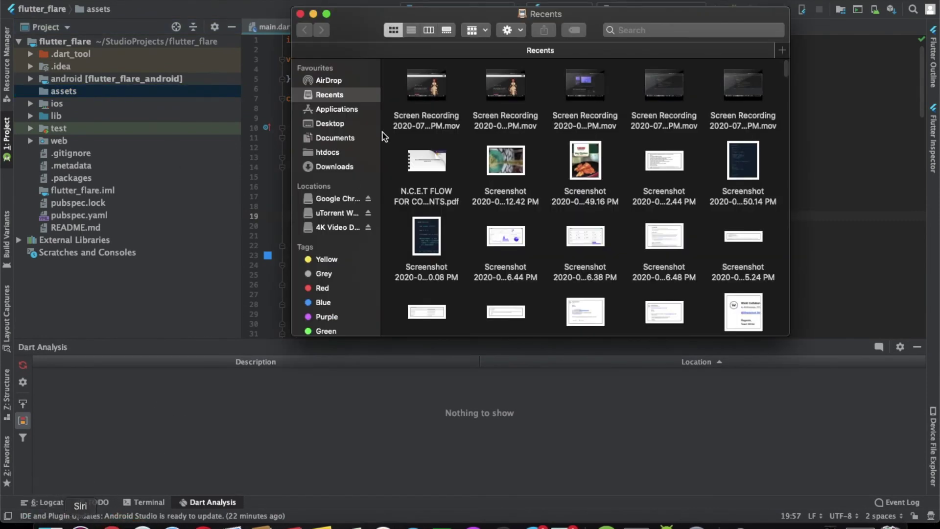
Step: Drag flareanimation.flr from the Desktop onto the assets folder and confirm the move
{"action": "left_click", "coordinate": [329, 126]}
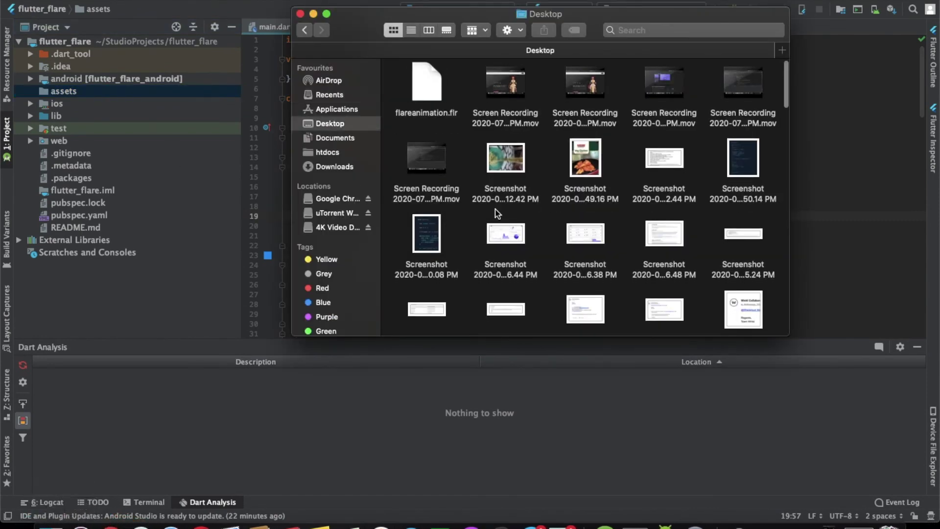
{"action": "left_click_drag", "start_coordinate": [429, 88], "coordinate": [101, 91]}
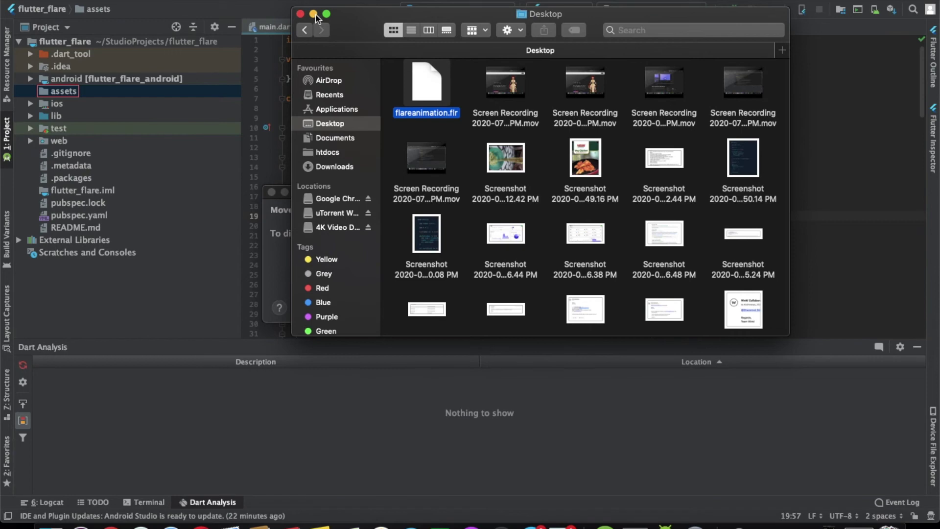
{"action": "left_click", "coordinate": [840, 156]}
{"action": "left_click", "coordinate": [658, 312]}
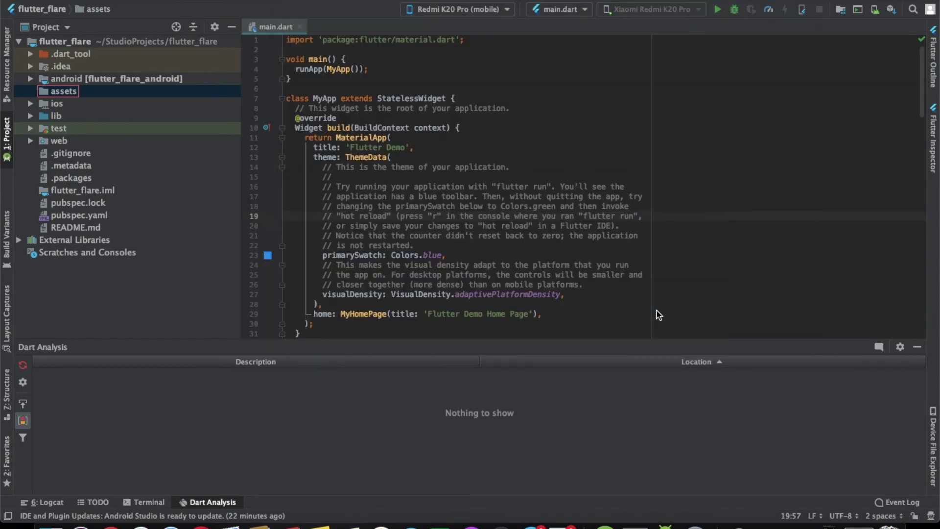
{"action": "left_click", "coordinate": [31, 92]}
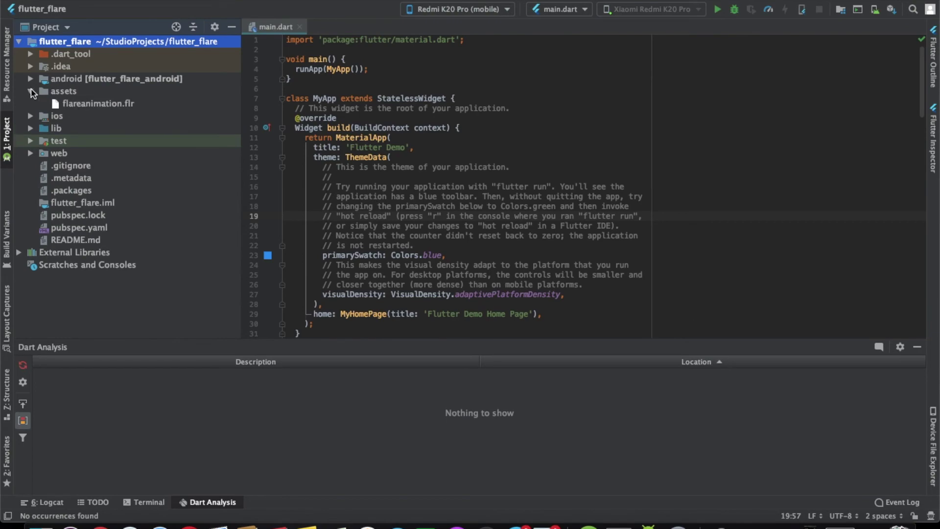
Step: Open pubspec.yaml and uncomment the assets: line and its first path line
{"action": "double_click", "coordinate": [76, 227]}
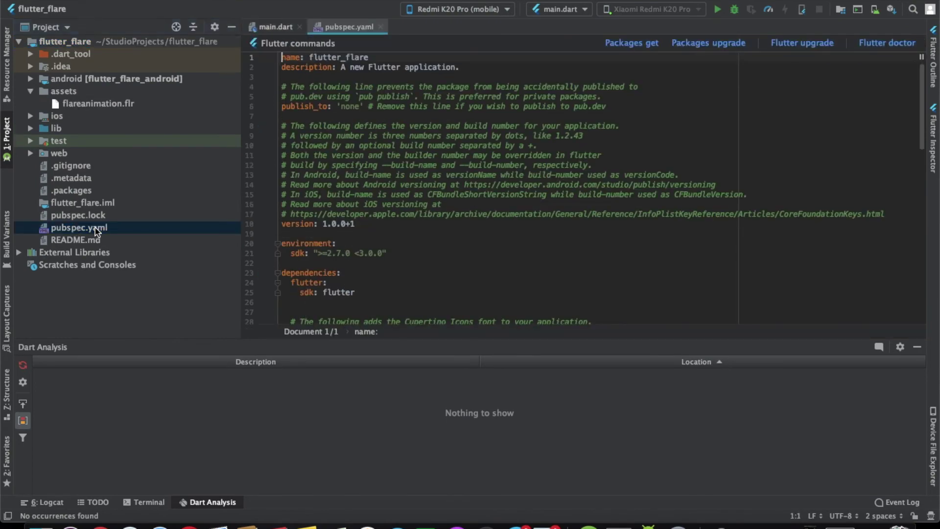
{"action": "scroll", "coordinate": [392, 251], "scroll_direction": "down", "scroll_amount": 10}
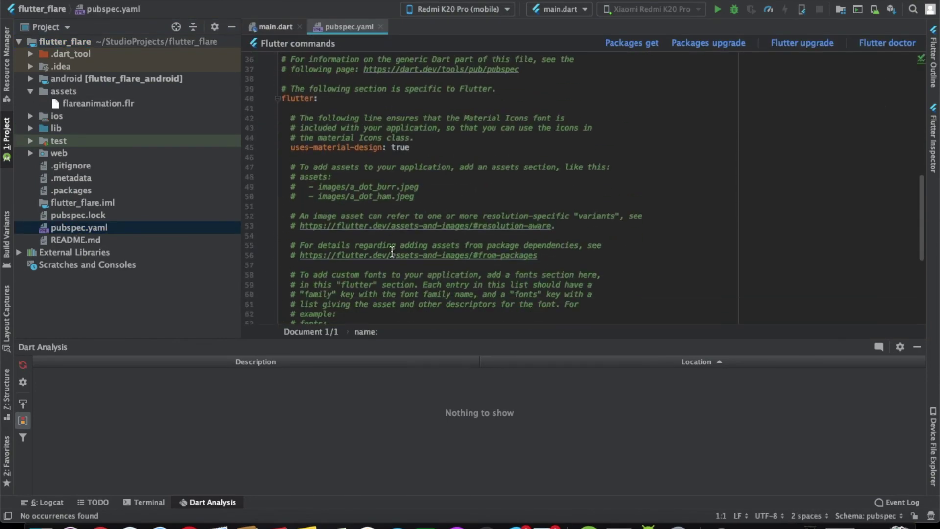
{"action": "scroll", "coordinate": [430, 172], "scroll_direction": "down", "scroll_amount": 7}
{"action": "scroll", "coordinate": [430, 172], "scroll_direction": "up", "scroll_amount": 5}
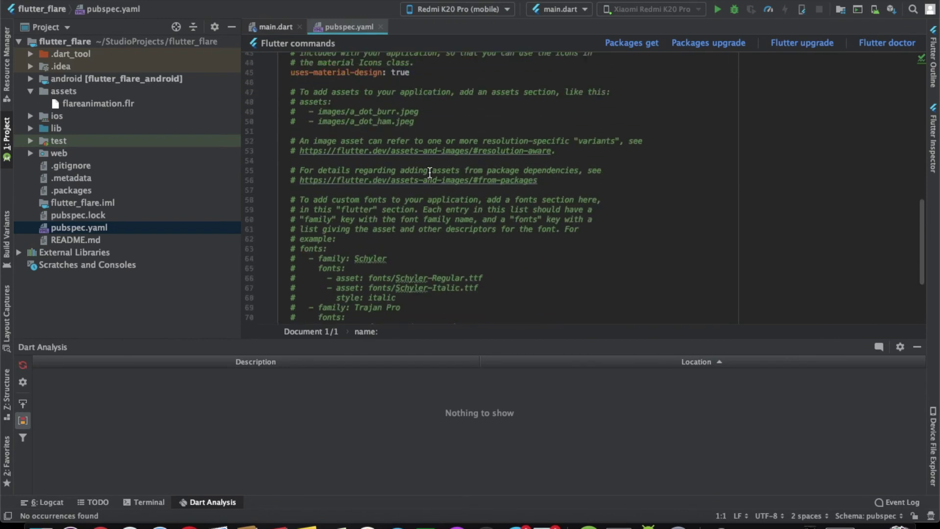
{"action": "left_click_drag", "start_coordinate": [420, 111], "coordinate": [287, 101]}
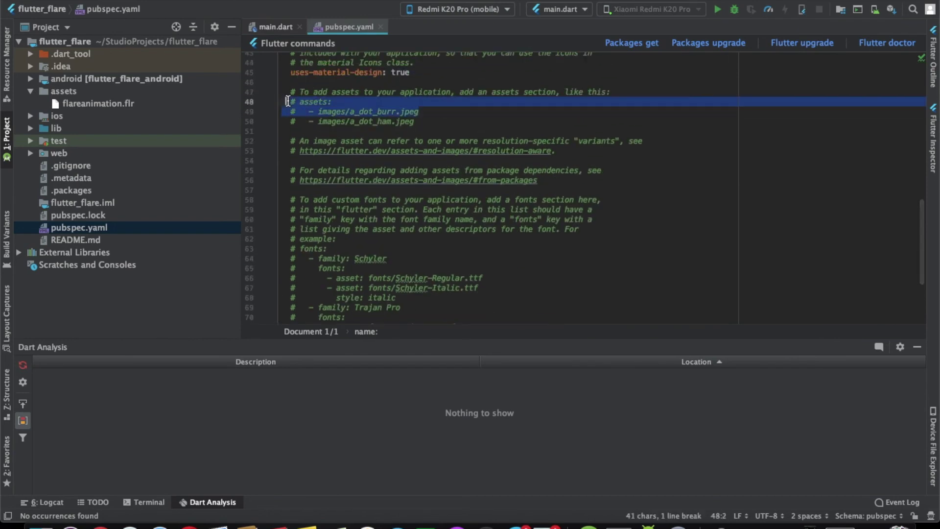
{"action": "left_click", "coordinate": [287, 101]}
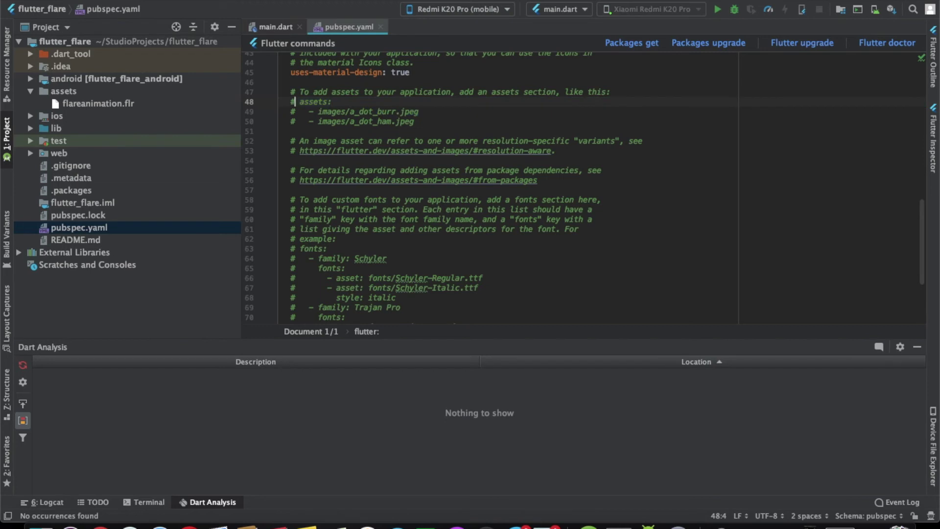
{"action": "key", "text": "ctrl+slash"}
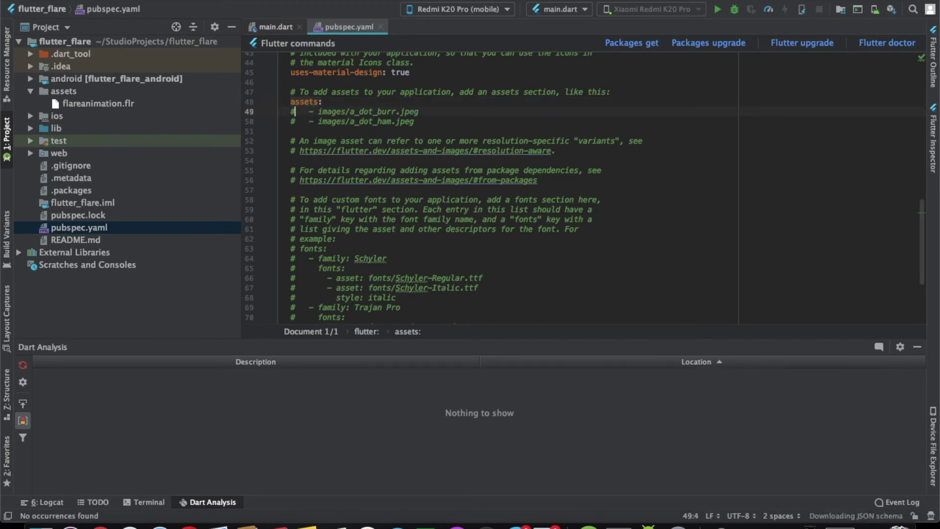
{"action": "key", "text": "ctrl+slash"}
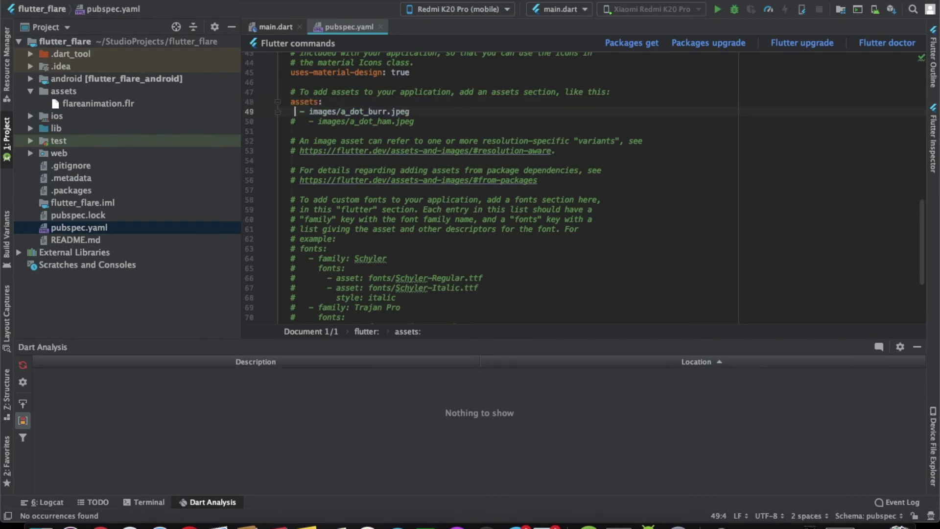
Step: Change the asset path to assets/flareanimation.flr
{"action": "double_click", "coordinate": [313, 112]}
{"action": "type", "text": "asstes"}
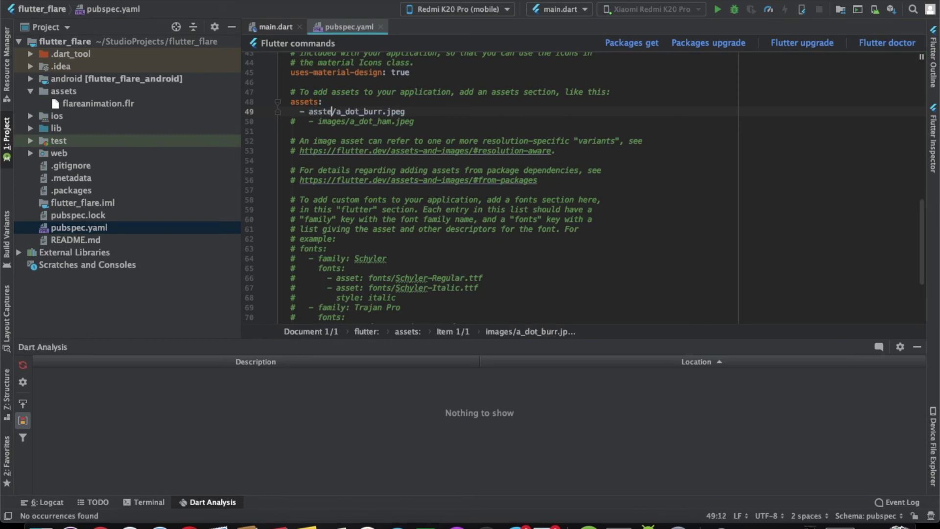
{"action": "key", "text": "BackSpace"}
{"action": "key", "text": "BackSpace"}
{"action": "key", "text": "BackSpace"}
{"action": "type", "text": "ets"}
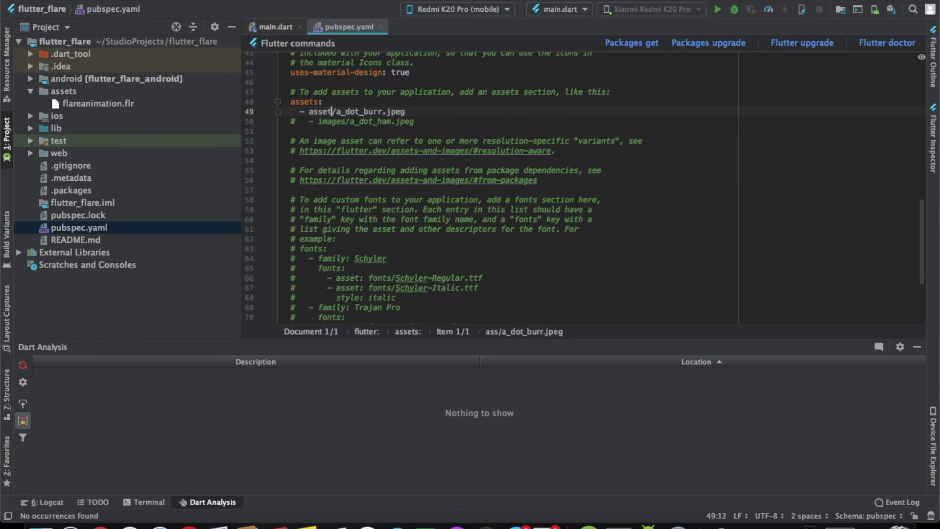
{"action": "key", "text": "Right"}
{"action": "key", "text": "alt+shift+Right"}
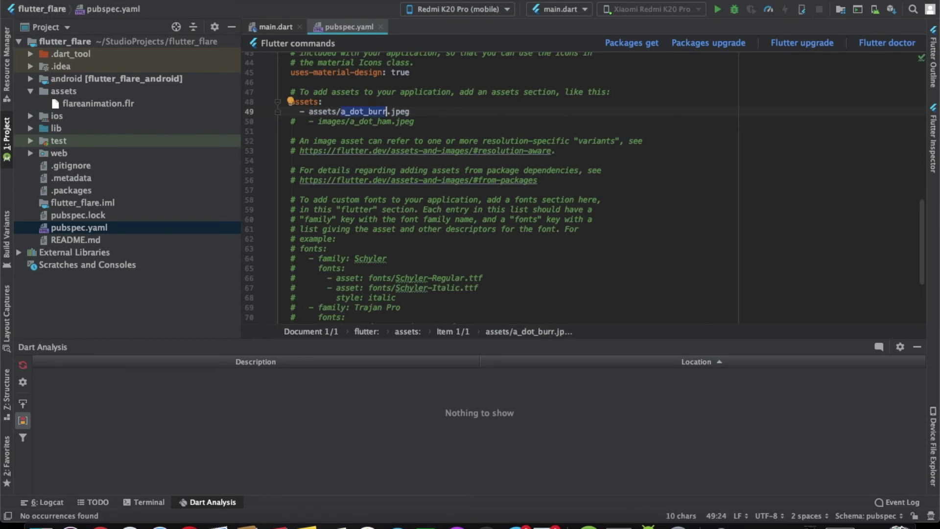
{"action": "type", "text": "flareanimati"}
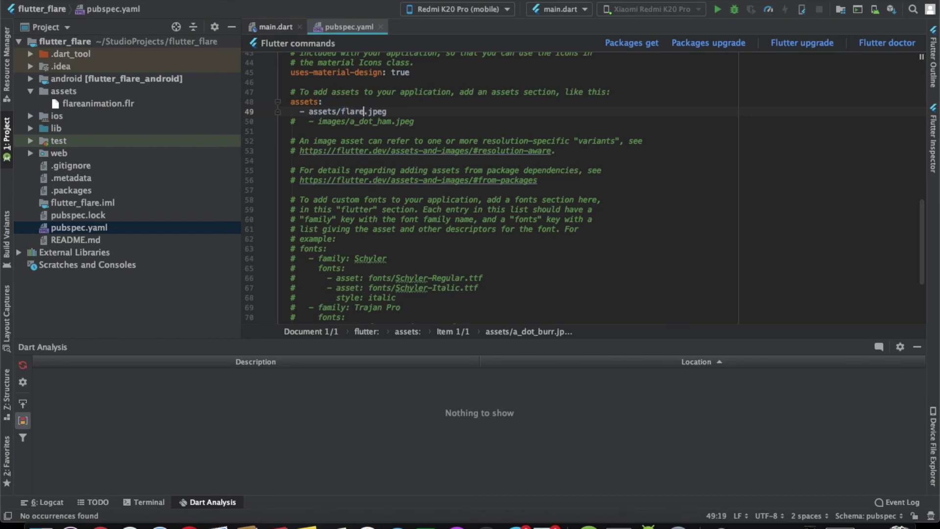
{"action": "type", "text": "on"}
{"action": "key", "text": "Right"}
{"action": "key", "text": "alt+shift+Right"}
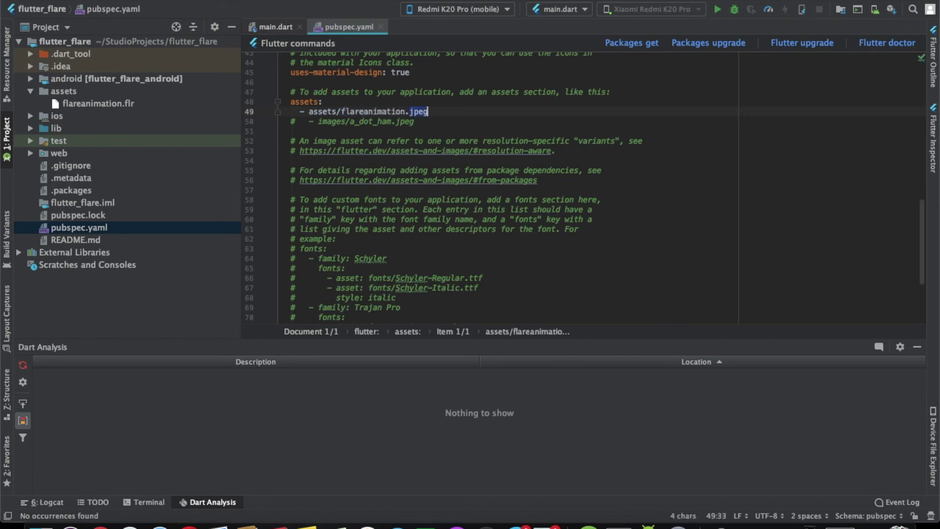
{"action": "type", "text": "flr"}
Step: Run Packages get to fetch the project's packages
{"action": "left_click", "coordinate": [390, 169]}
{"action": "scroll", "coordinate": [384, 130], "scroll_direction": "up", "scroll_amount": 2}
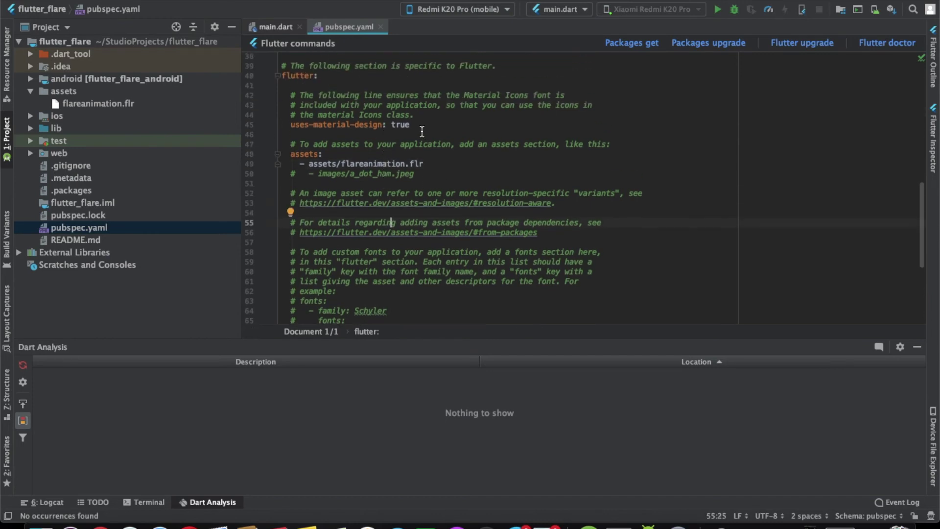
{"action": "left_click", "coordinate": [632, 43]}
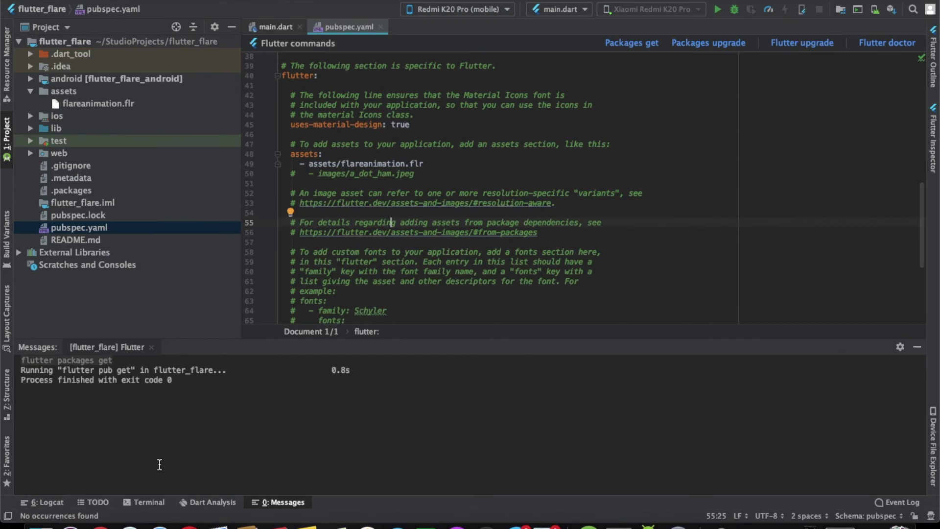
{"action": "left_click", "coordinate": [153, 514]}
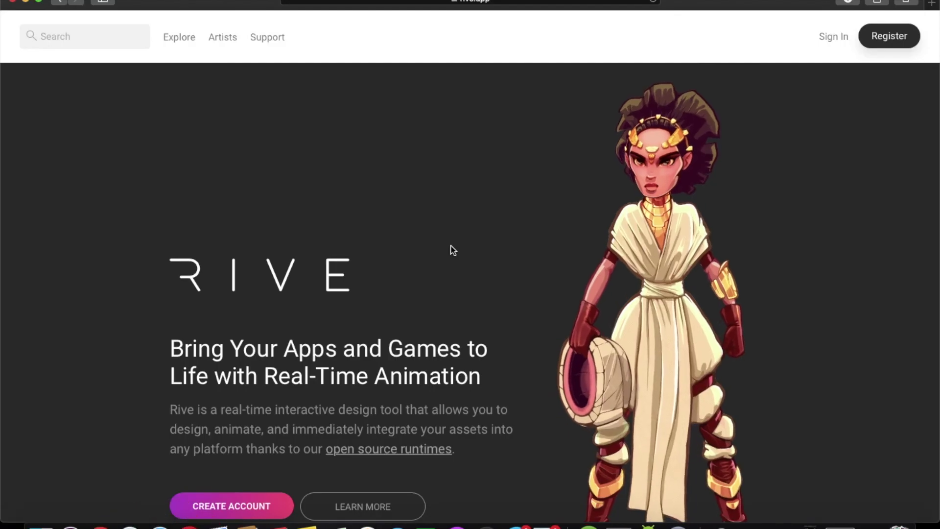
Step: Search Google for 'flare animation flutter' in a new tab
{"action": "key", "text": "super+t"}
{"action": "type", "text": "f"}
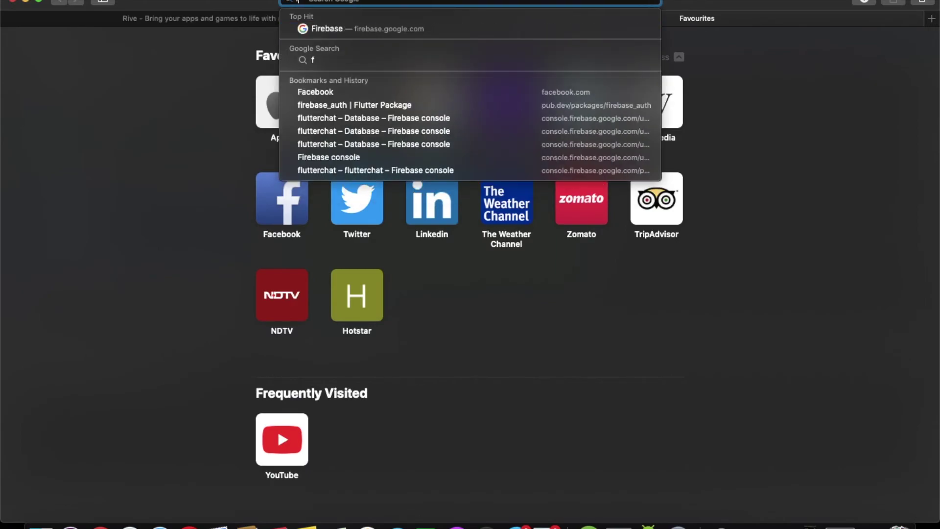
{"action": "type", "text": "goo"}
{"action": "key", "text": "Return"}
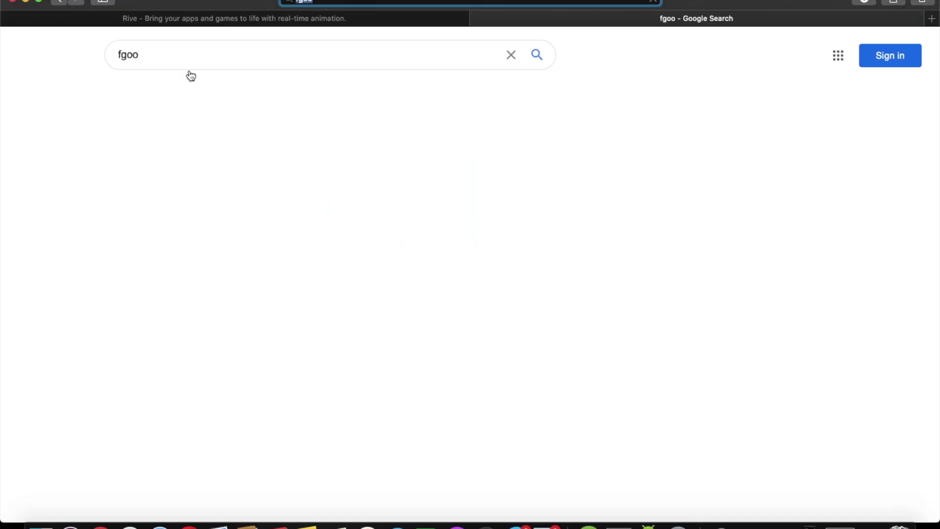
{"action": "double_click", "coordinate": [189, 58]}
{"action": "type", "text": "flaren"}
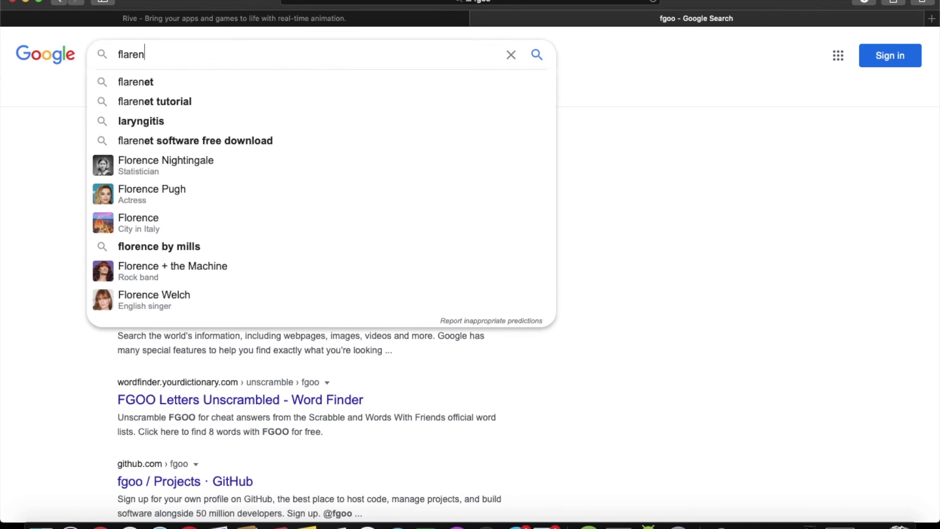
{"action": "key", "text": "BackSpace"}
{"action": "type", "text": "anitm"}
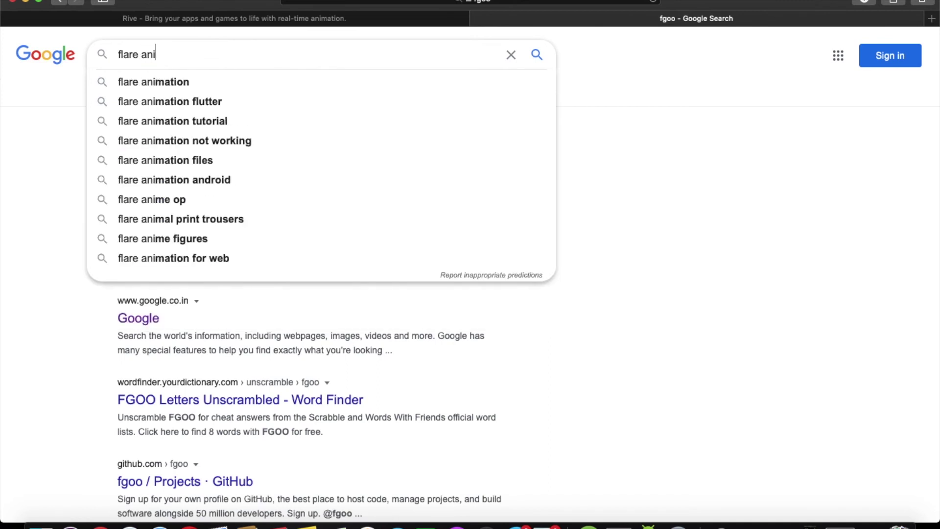
{"action": "key", "text": "Down"}
{"action": "key", "text": "Return"}
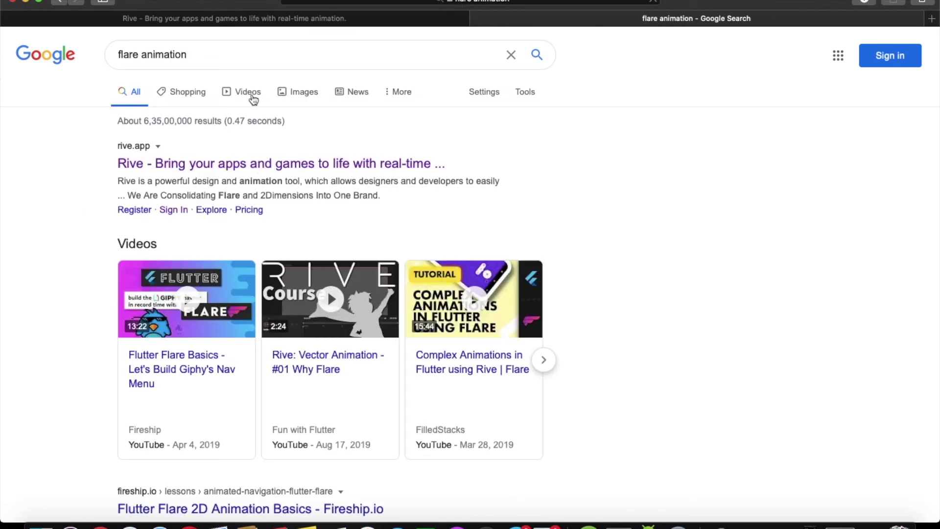
{"action": "left_click", "coordinate": [221, 55]}
{"action": "type", "text": "flutter"}
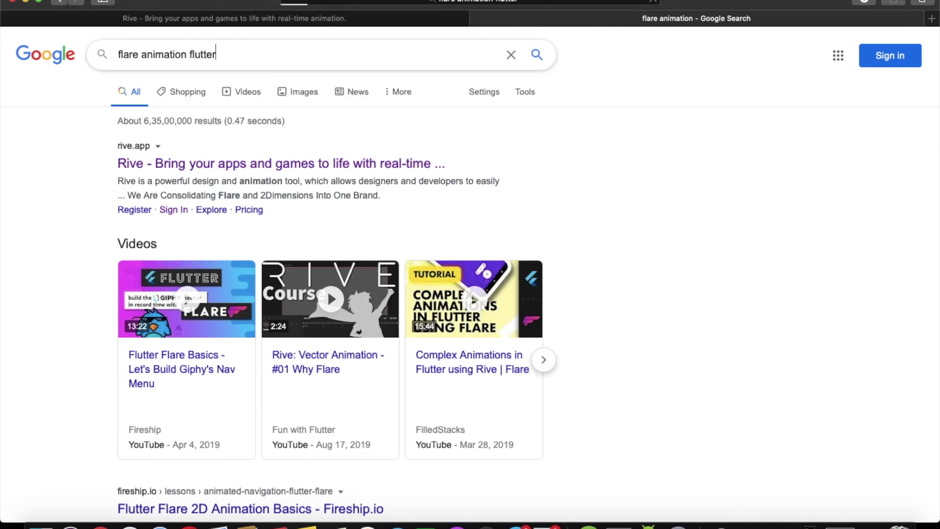
{"action": "key", "text": "Return"}
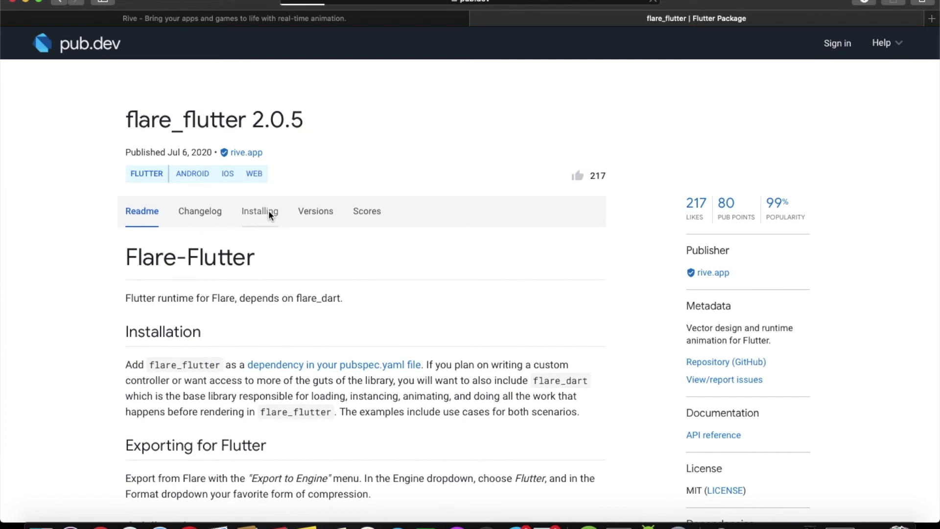
Step: Copy the flare_flutter: ^2.0.5 dependency line from the package's Installing instructions
{"action": "left_click", "coordinate": [269, 214]}
{"action": "left_click_drag", "start_coordinate": [280, 370], "coordinate": [149, 359]}
{"action": "key", "text": "super+c"}
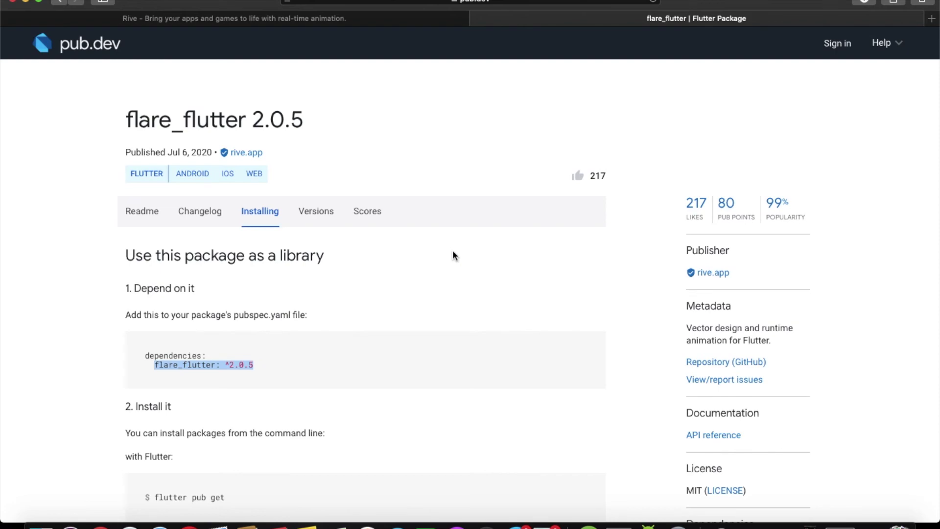
{"action": "key", "text": "ctrl+Up"}
{"action": "left_click", "coordinate": [207, 384]}
{"action": "scroll", "coordinate": [406, 212], "scroll_direction": "up", "scroll_amount": 5}
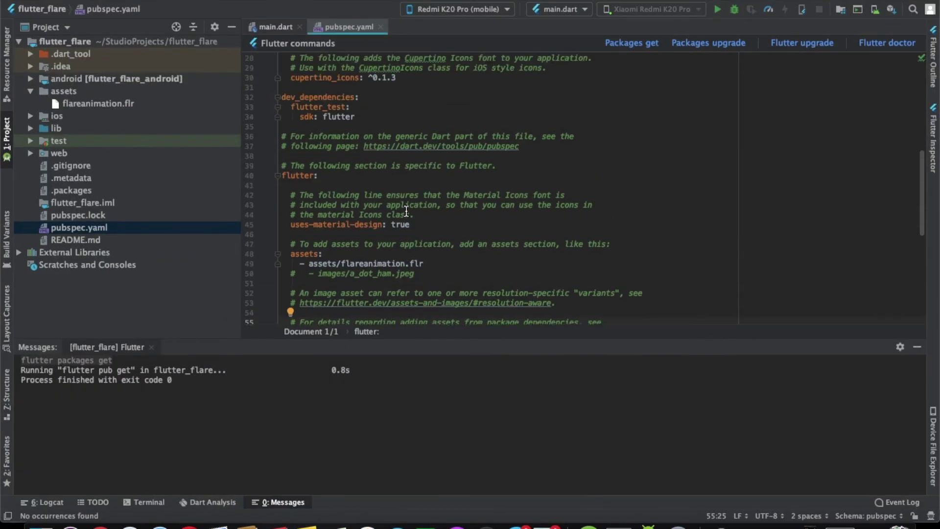
Step: Paste flare_flutter: ^2.0.5 below cupertino_icons, fetch packages, and open lib/main.dart
{"action": "left_click", "coordinate": [401, 120]}
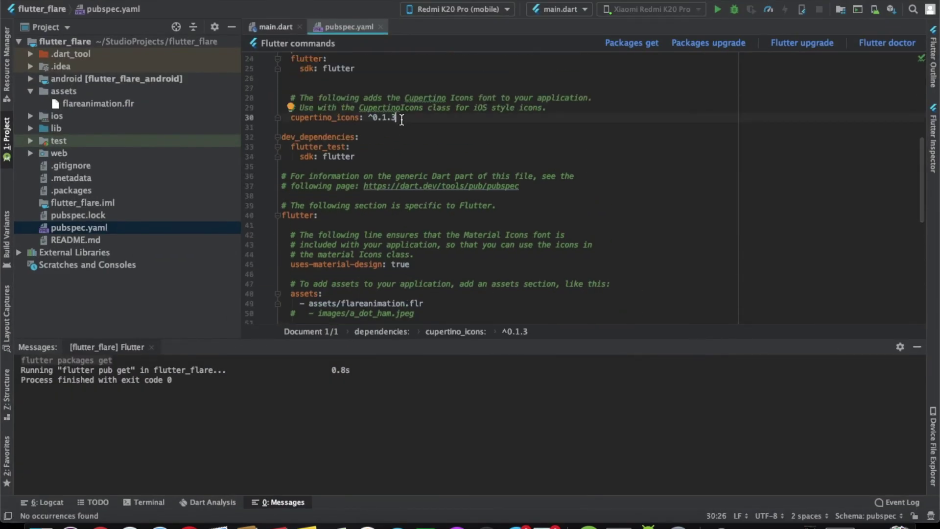
{"action": "key", "text": "Return"}
{"action": "key", "text": "super+v"}
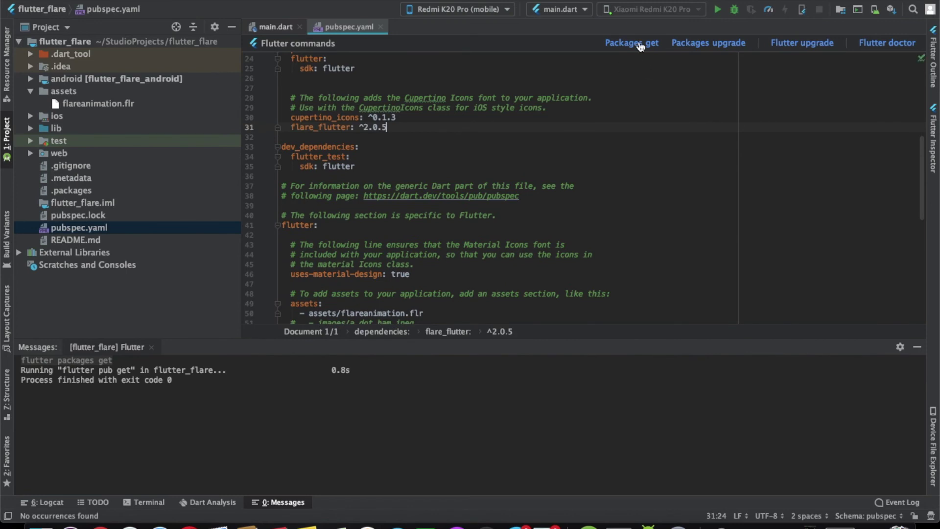
{"action": "left_click", "coordinate": [633, 44]}
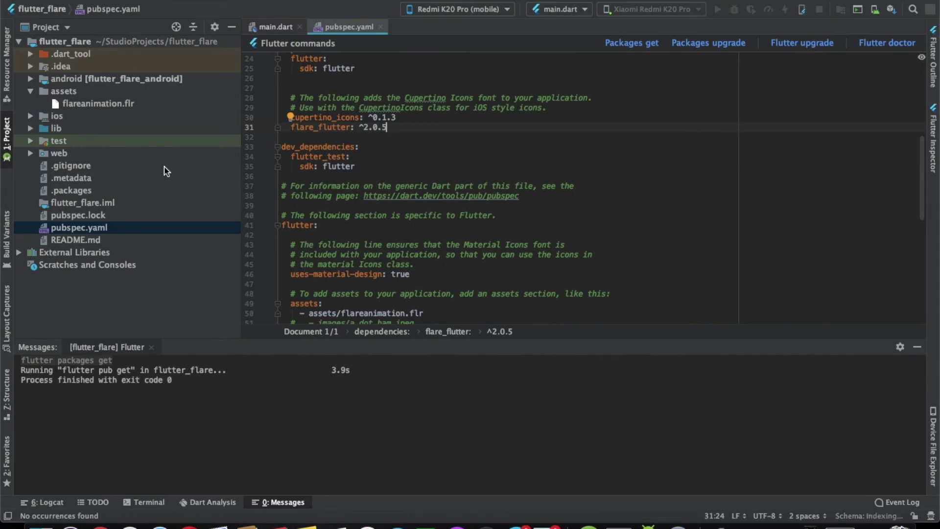
{"action": "left_click", "coordinate": [36, 129]}
{"action": "double_click", "coordinate": [74, 140]}
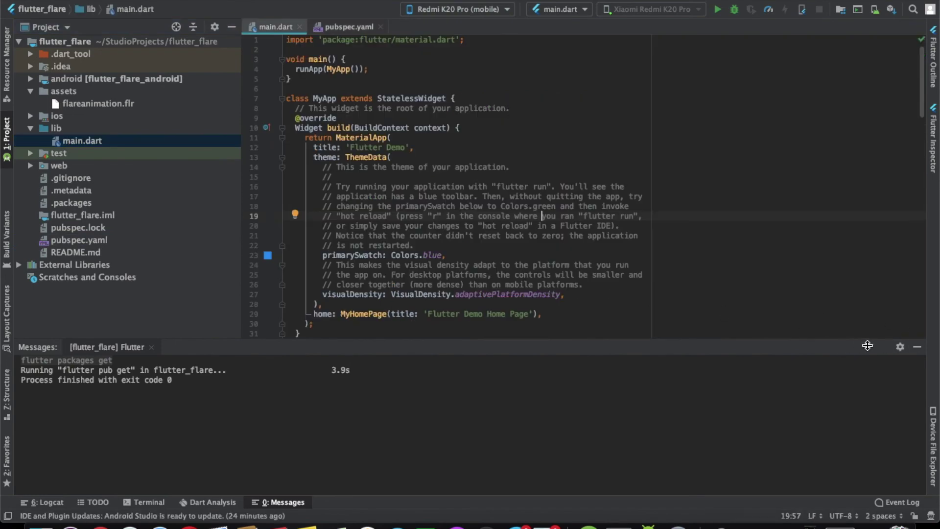
Step: Hide the build messages panel and delete the appBar block from the Scaffold
{"action": "left_click", "coordinate": [917, 346]}
{"action": "scroll", "coordinate": [534, 402], "scroll_direction": "down", "scroll_amount": 20}
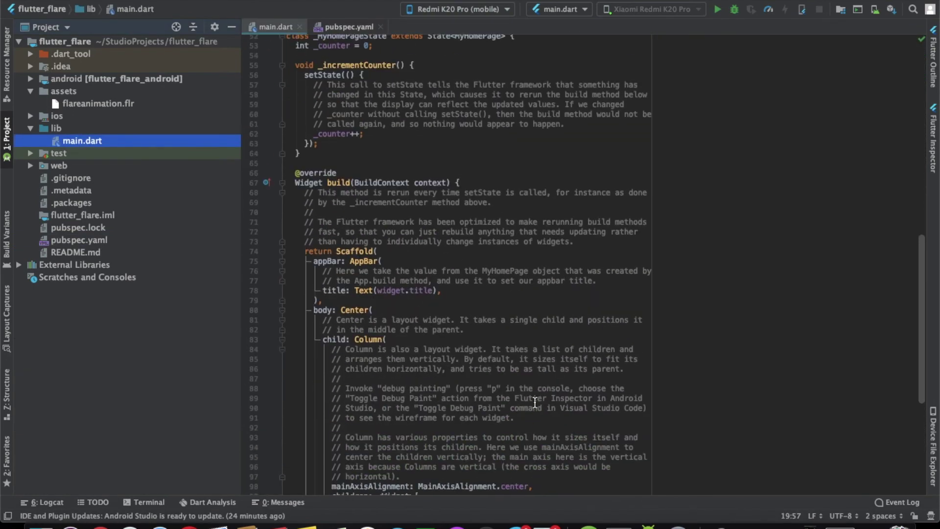
{"action": "scroll", "coordinate": [417, 271], "scroll_direction": "down", "scroll_amount": 1}
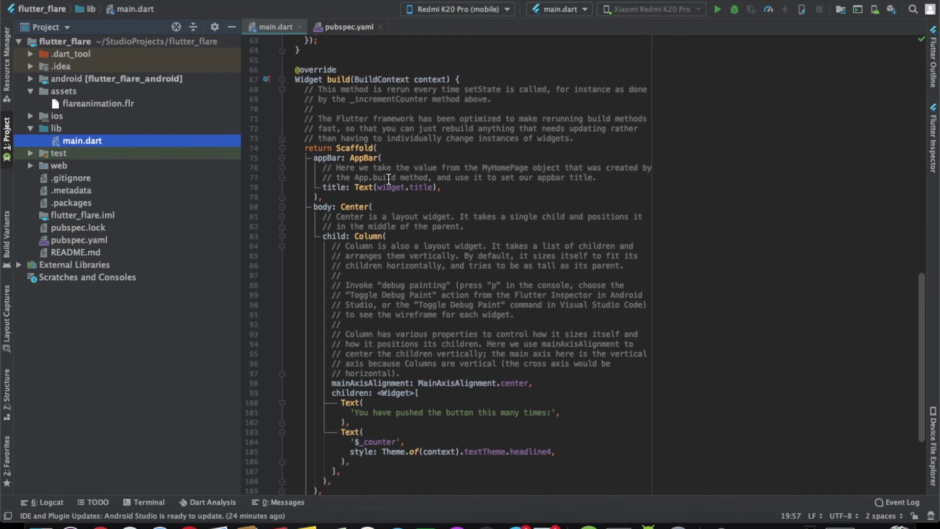
{"action": "left_click", "coordinate": [388, 205]}
{"action": "scroll", "coordinate": [350, 209], "scroll_direction": "down", "scroll_amount": 1}
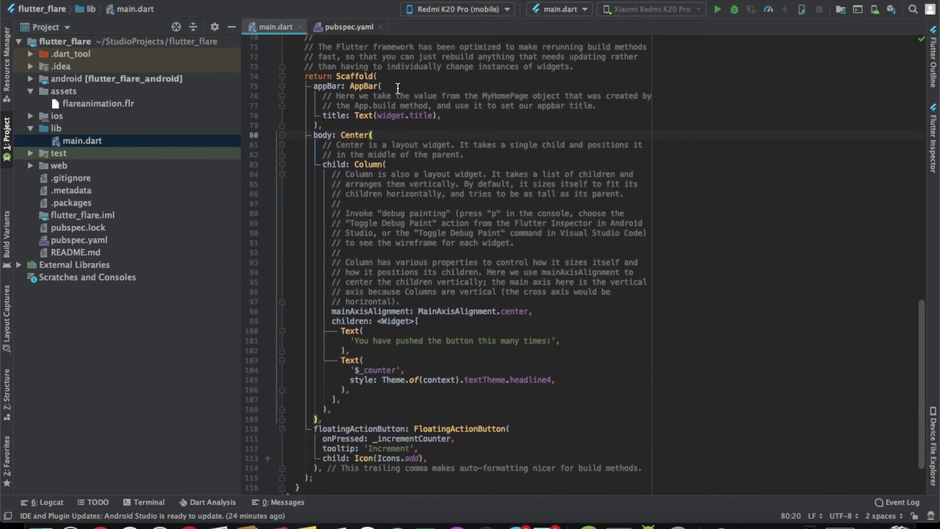
{"action": "left_click", "coordinate": [406, 82]}
{"action": "left_click_drag", "start_coordinate": [324, 126], "coordinate": [295, 85]}
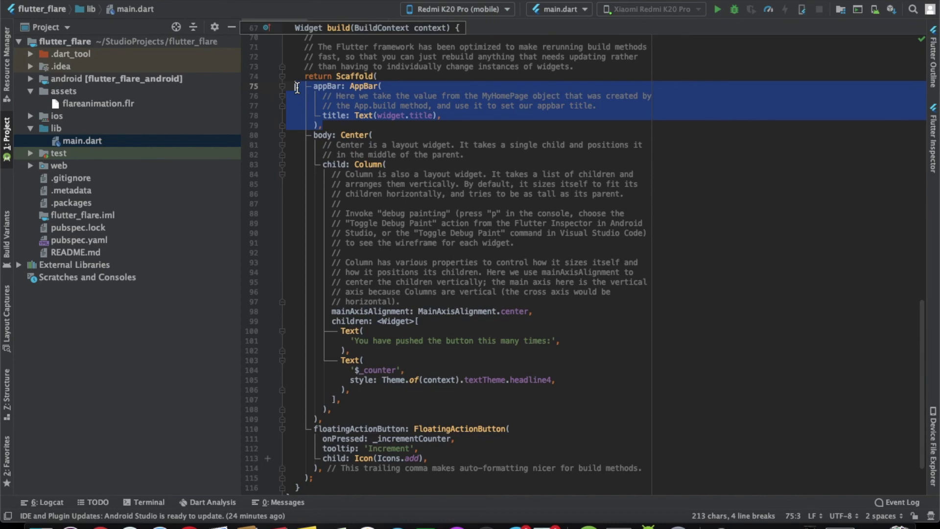
{"action": "key", "text": "BackSpace"}
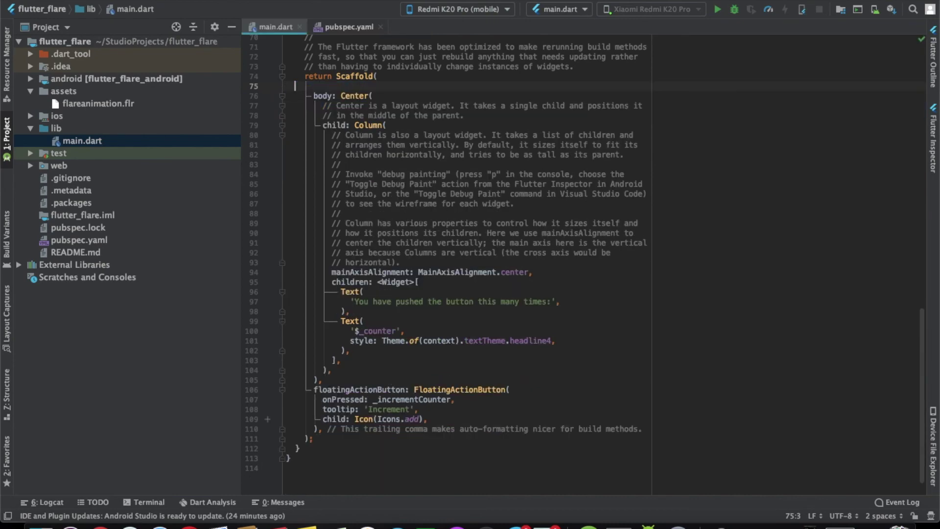
Step: Select the Center body block from after 'body: Center(' down to line 104
{"action": "left_click", "coordinate": [386, 95]}
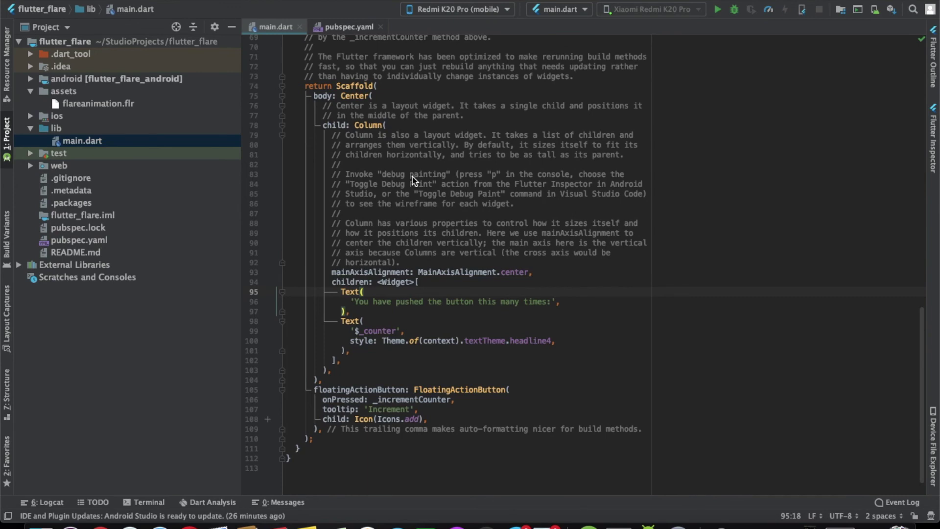
{"action": "scroll", "coordinate": [414, 180], "scroll_direction": "up", "scroll_amount": 2}
{"action": "left_click", "coordinate": [378, 119]}
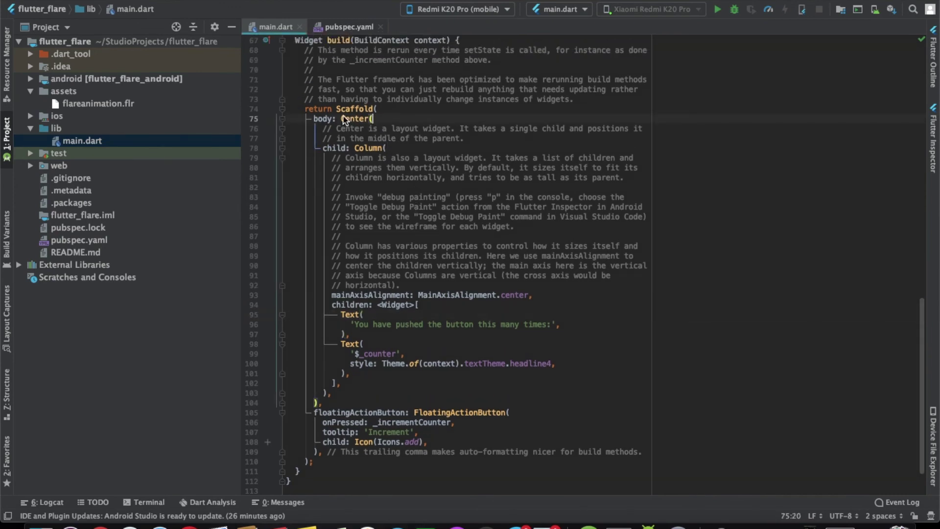
{"action": "left_click_drag", "start_coordinate": [374, 118], "coordinate": [349, 405]}
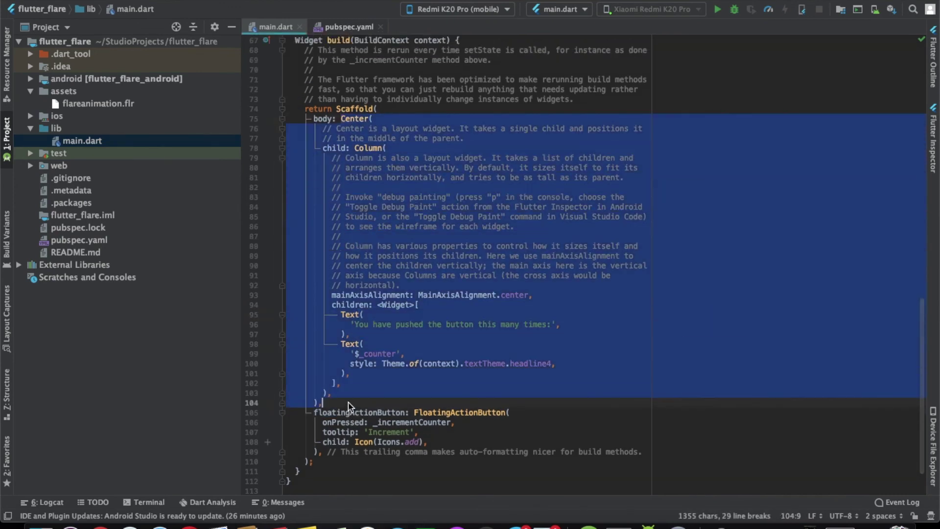
Step: Replace the body with a FlareActor loading "assets/flareanimation.flr" with fit: BoxFit.contain
{"action": "type", "text": "Fla"}
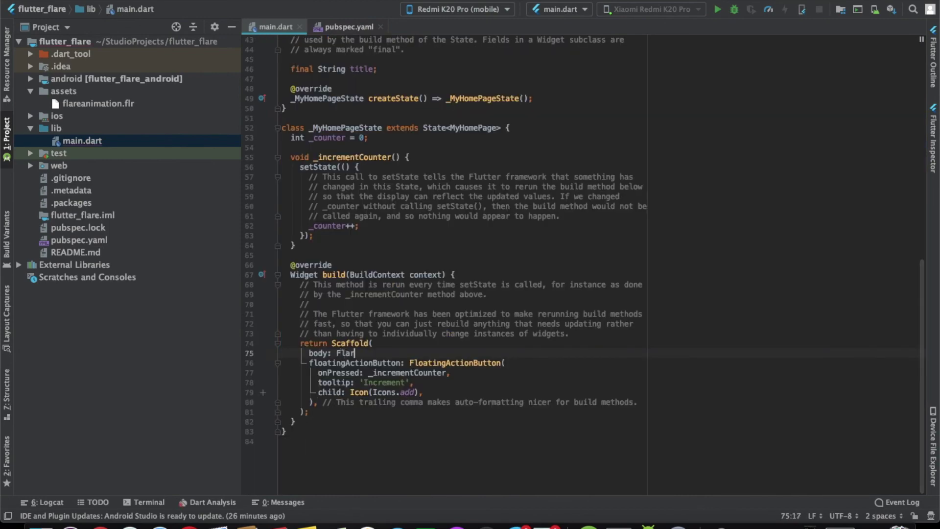
{"action": "type", "text": "reAc"}
{"action": "key", "text": "Return"}
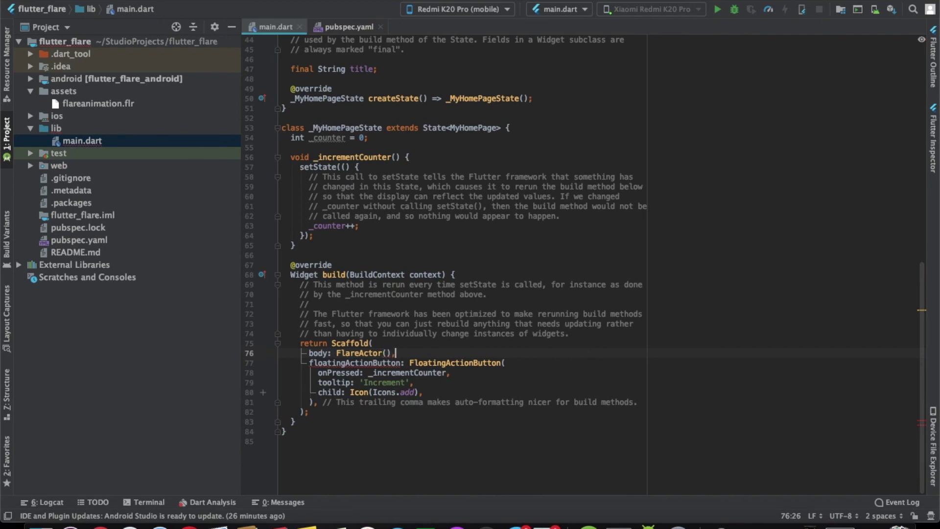
{"action": "type", "text": "\"a"}
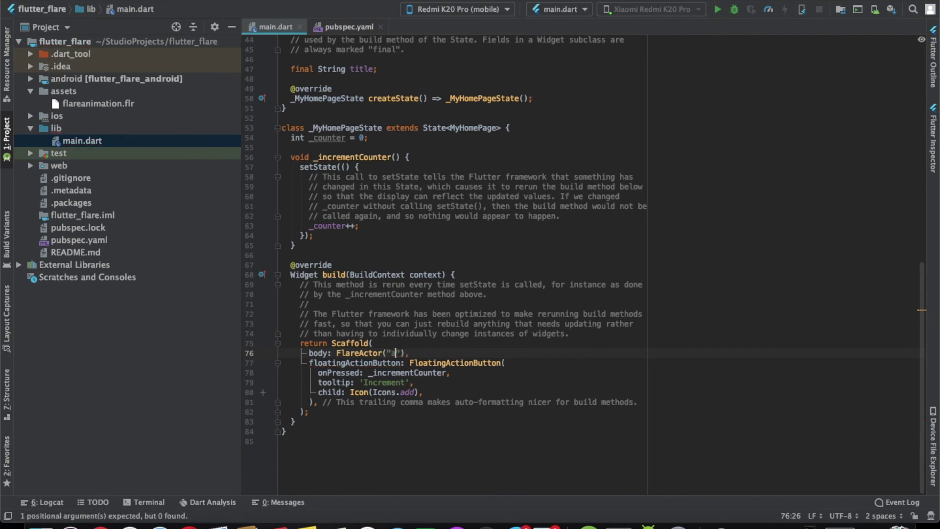
{"action": "type", "text": "ssets/"}
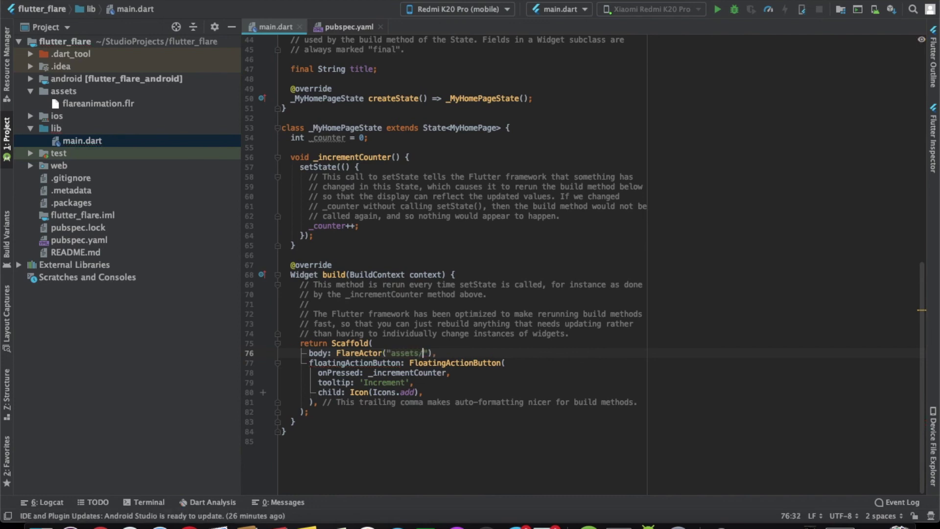
{"action": "type", "text": "flareani"}
{"action": "type", "text": "mation.flr"}
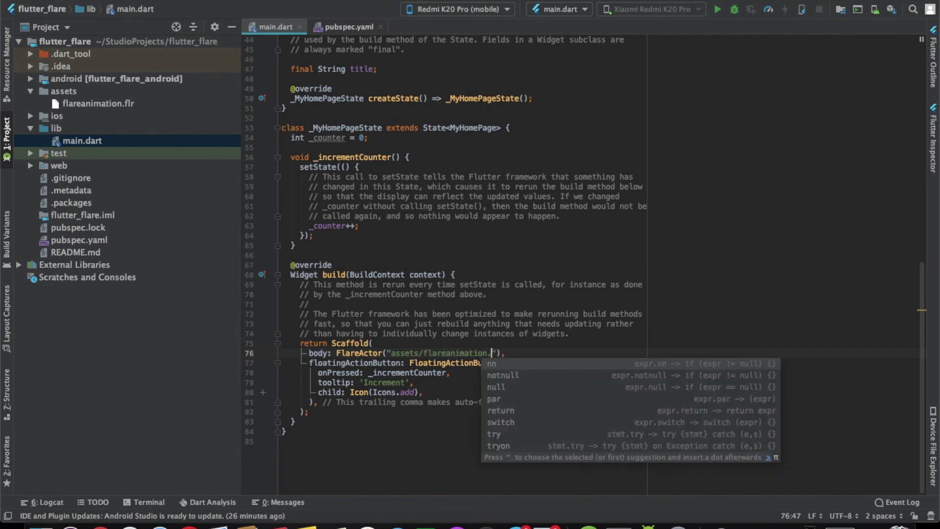
{"action": "key", "text": "Right"}
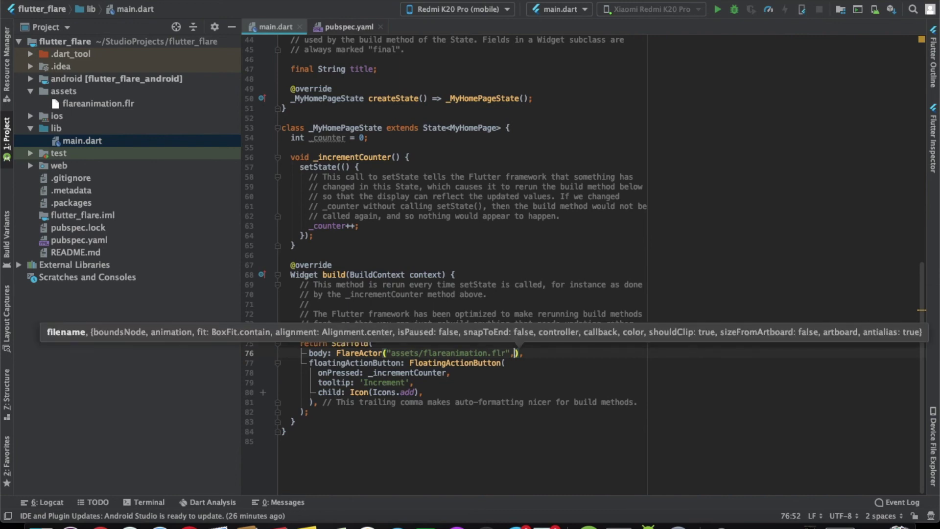
{"action": "type", "text": ",fit: "}
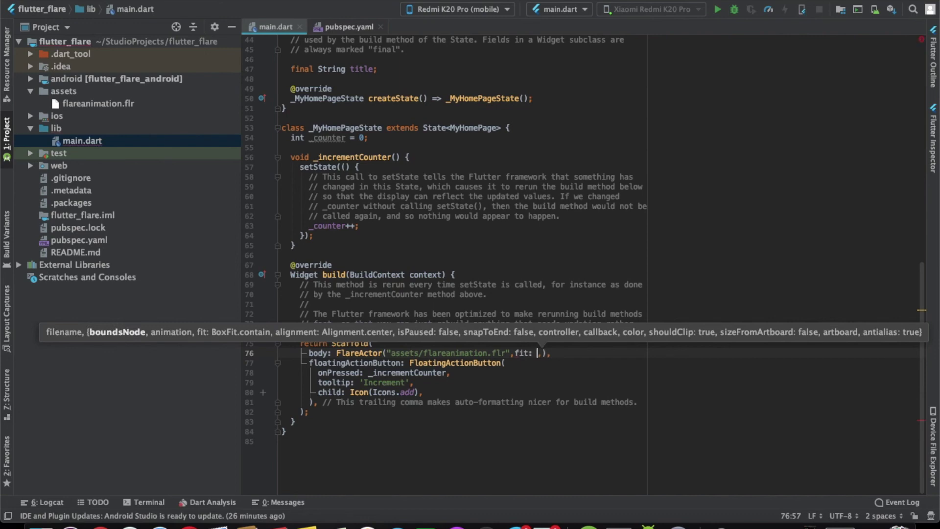
{"action": "type", "text": "Box"}
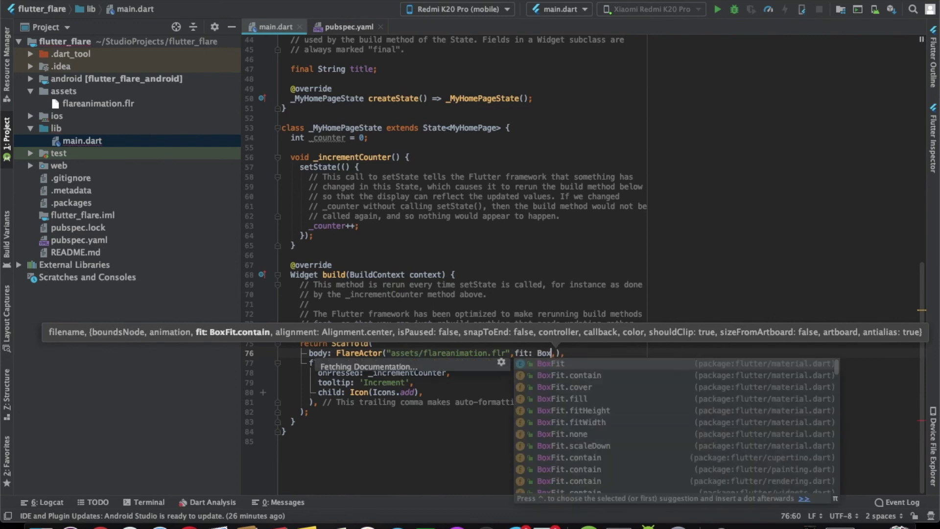
{"action": "key", "text": "Down"}
{"action": "key", "text": "Return"}
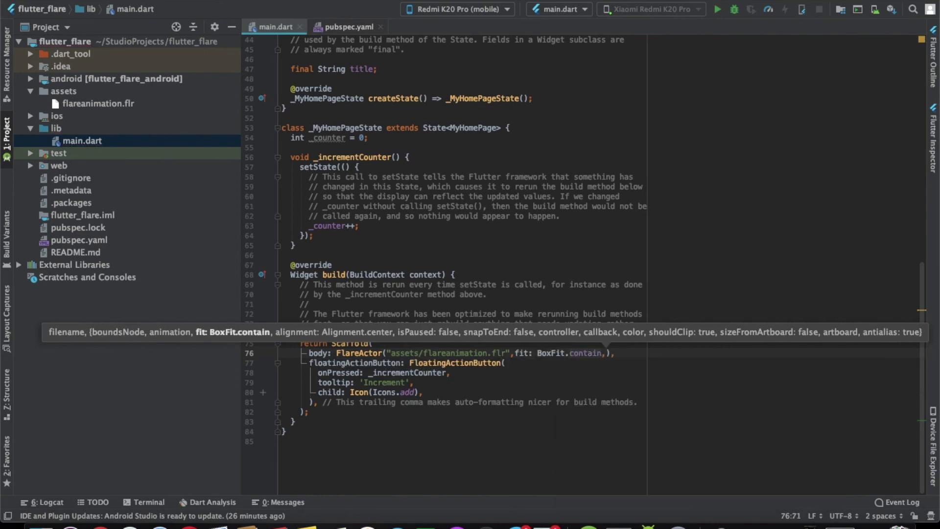
Step: Add alignment: Alignment.center to the FlareActor and start the animation argument
{"action": "type", "text": ",a"}
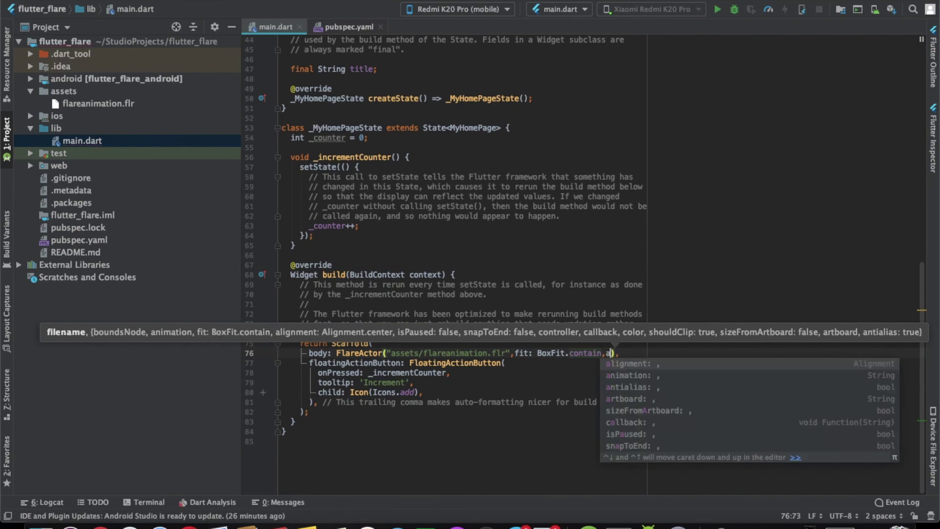
{"action": "key", "text": "Return"}
{"action": "type", "text": "Alignment: Ali"}
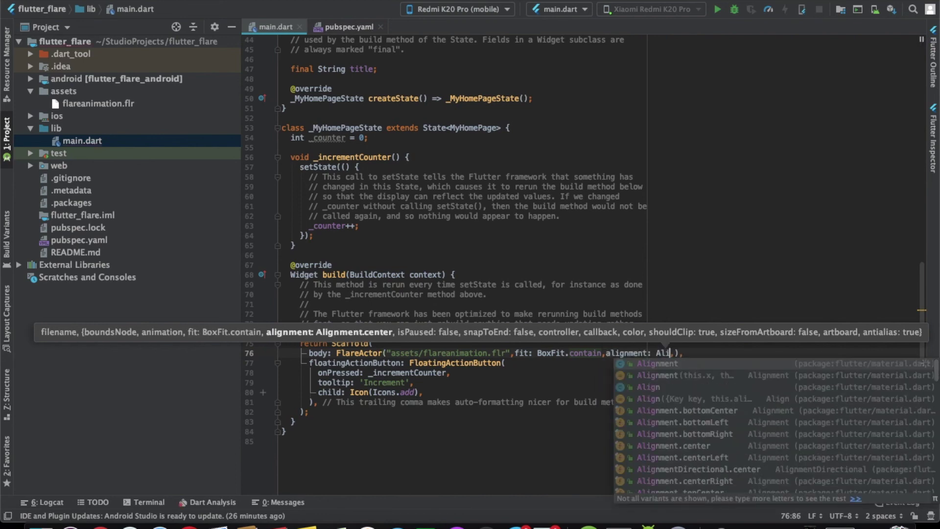
{"action": "key", "text": "Down"}
{"action": "key", "text": "Down"}
{"action": "key", "text": "Return"}
{"action": "type", "text": ".ce,"}
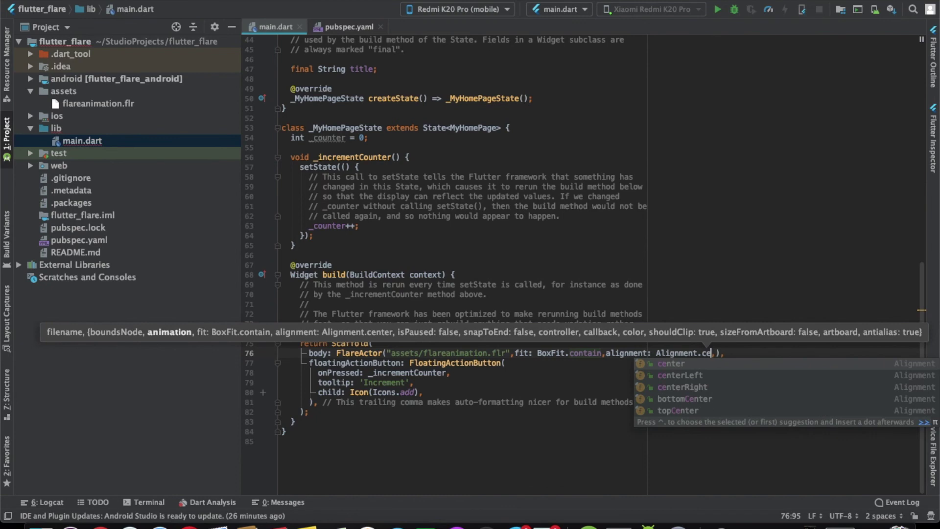
{"action": "key", "text": "Return"}
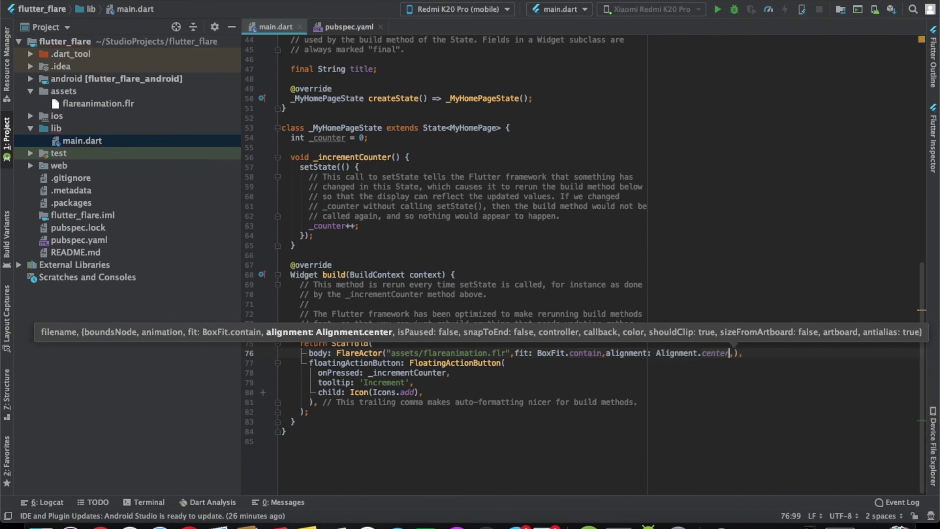
{"action": "type", "text": ",an"}
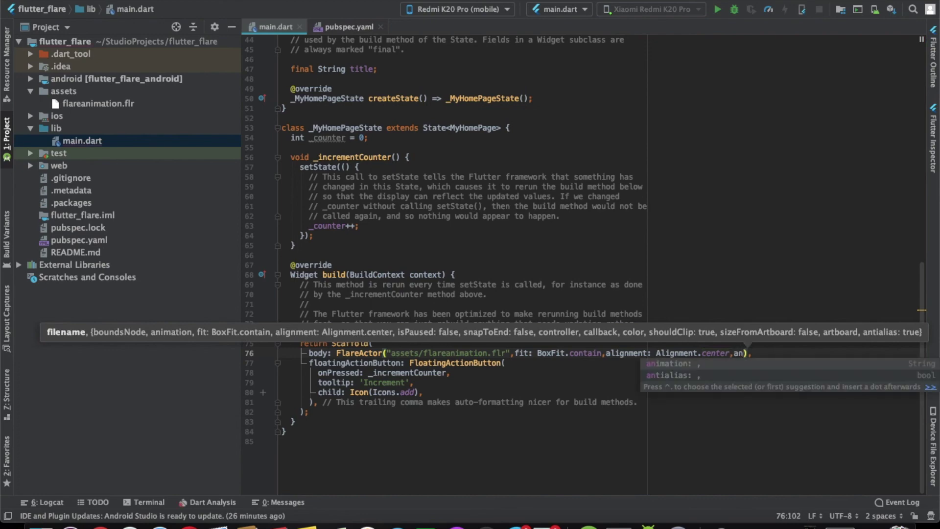
{"action": "key", "text": "Return"}
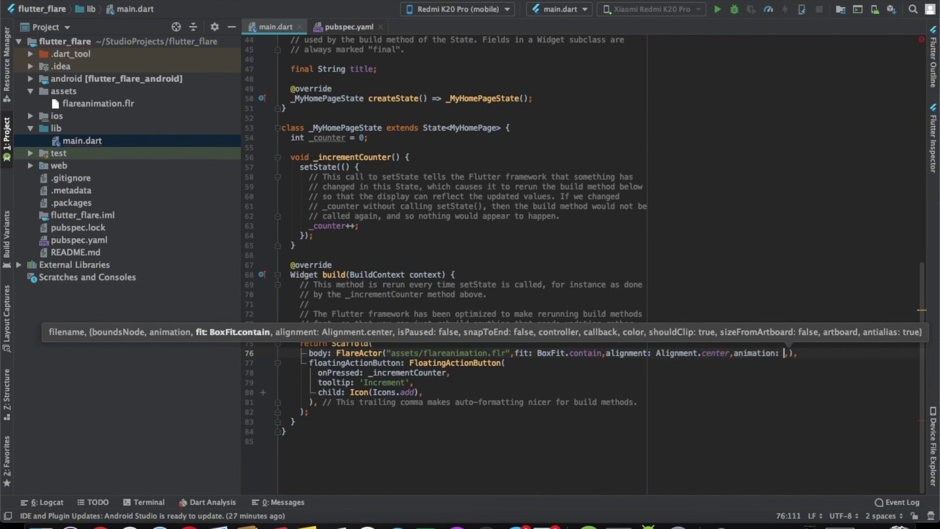
Step: Check the animation name in the Rive editor and enter "trial" as the FlareActor animation
{"action": "left_click", "coordinate": [130, 526]}
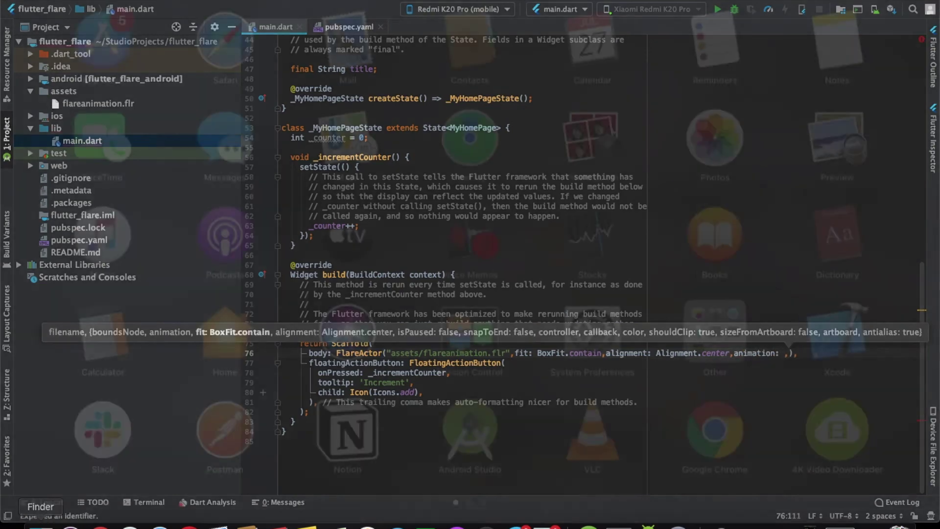
{"action": "left_click", "coordinate": [101, 527]}
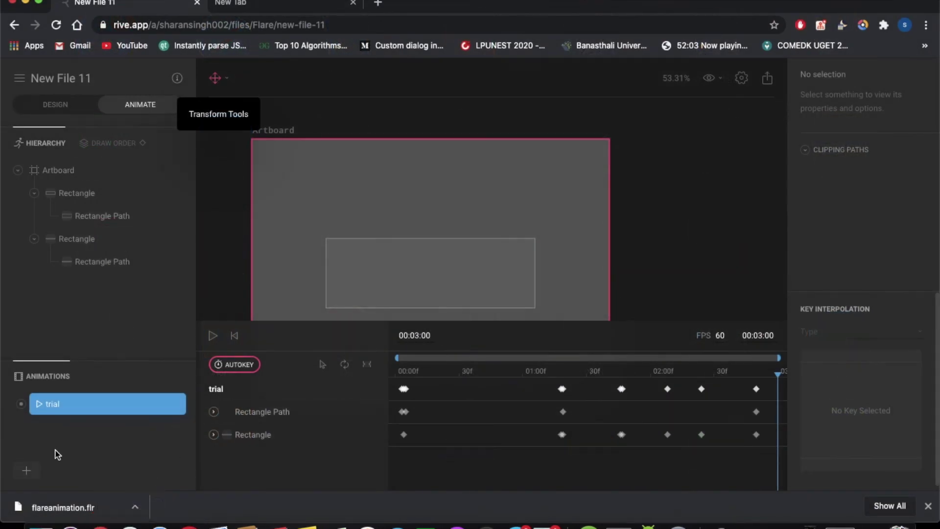
{"action": "key", "text": "ctrl+Up"}
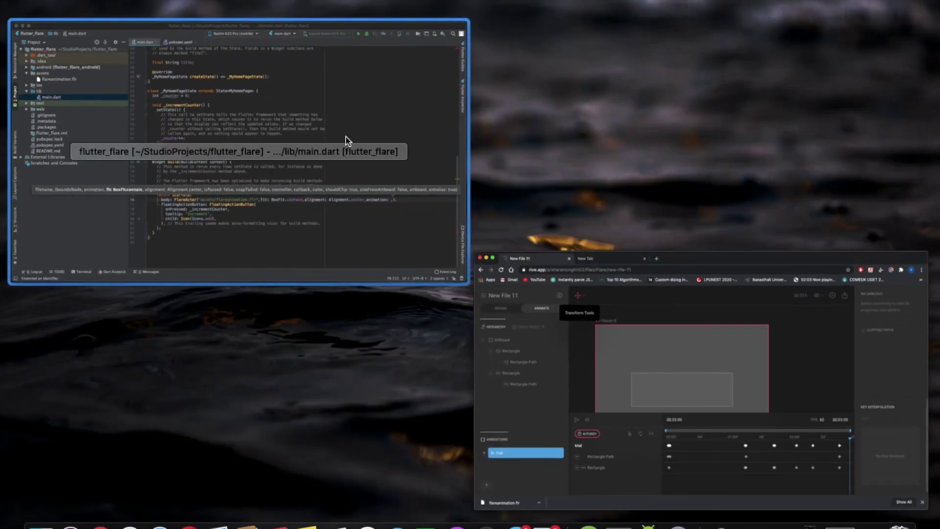
{"action": "left_click", "coordinate": [345, 136]}
{"action": "type", "text": "\"trial"}
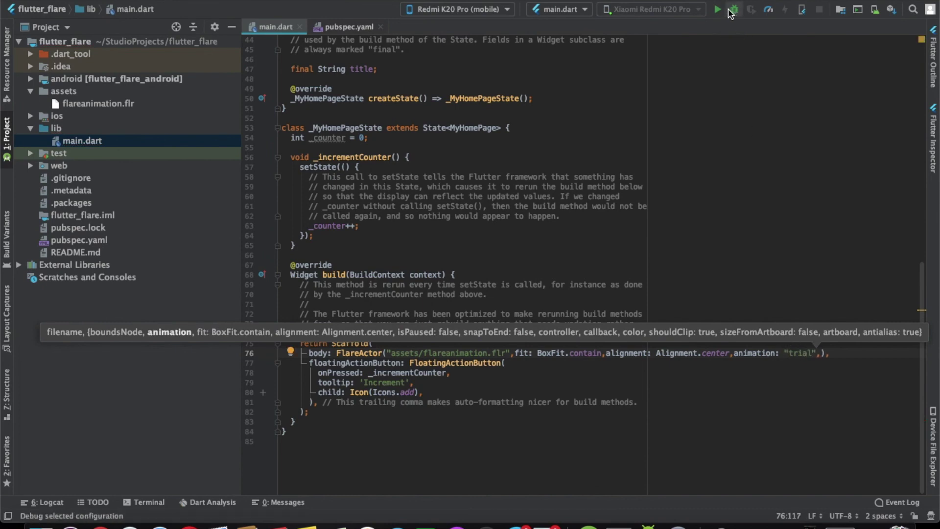
Step: Run the app on the Redmi K20 Pro and move the phone mirror aside to show the code
{"action": "left_click", "coordinate": [717, 9]}
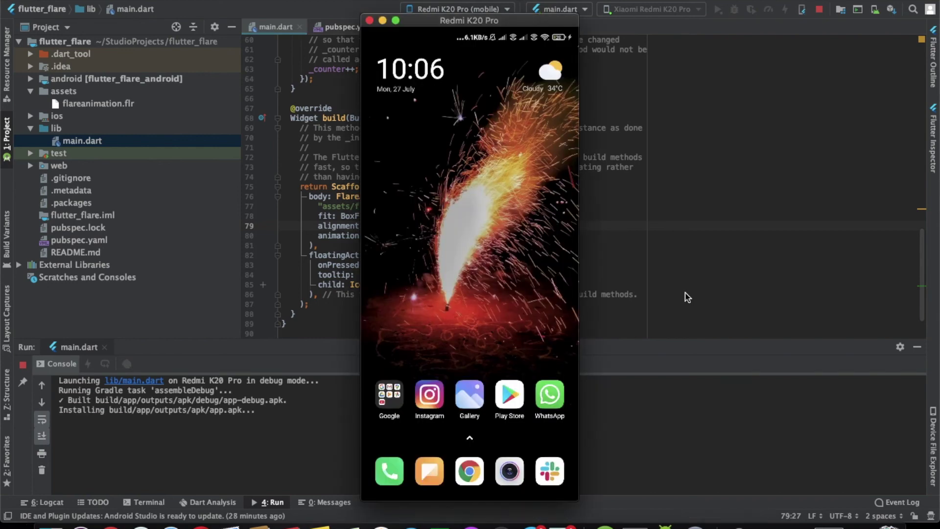
{"action": "left_click_drag", "start_coordinate": [452, 27], "coordinate": [528, 26]}
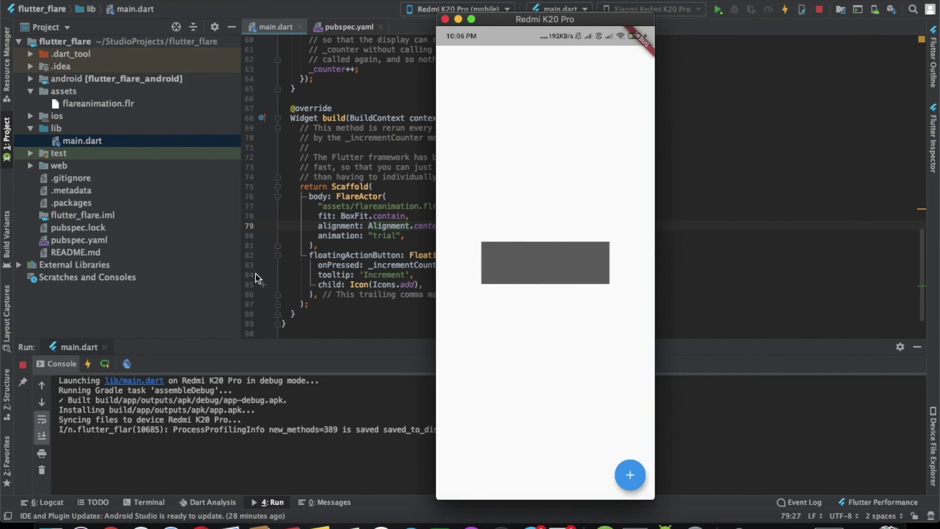
{"action": "left_click", "coordinate": [482, 228]}
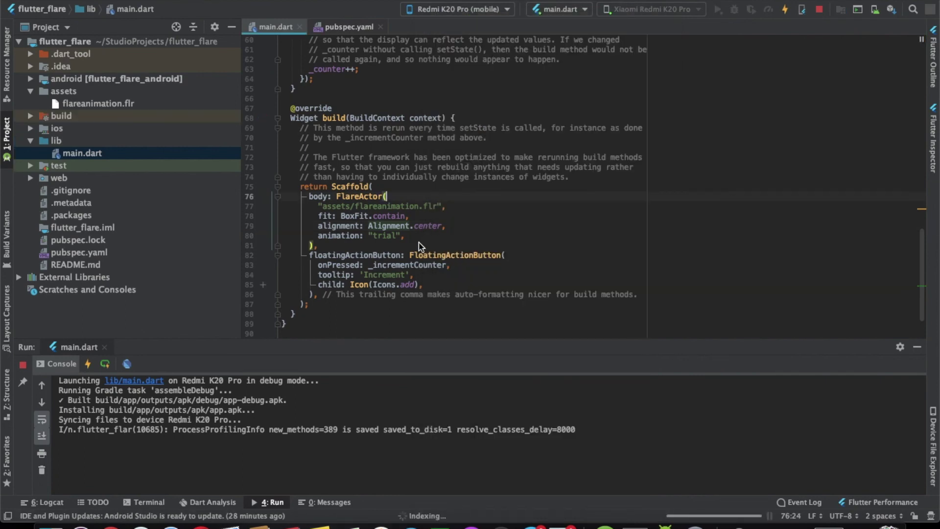
Step: Give the FlareActor color: Colors.greenAccent and hot-restart the app to view it on the phone
{"action": "key", "text": "Return"}
{"action": "type", "text": "c"}
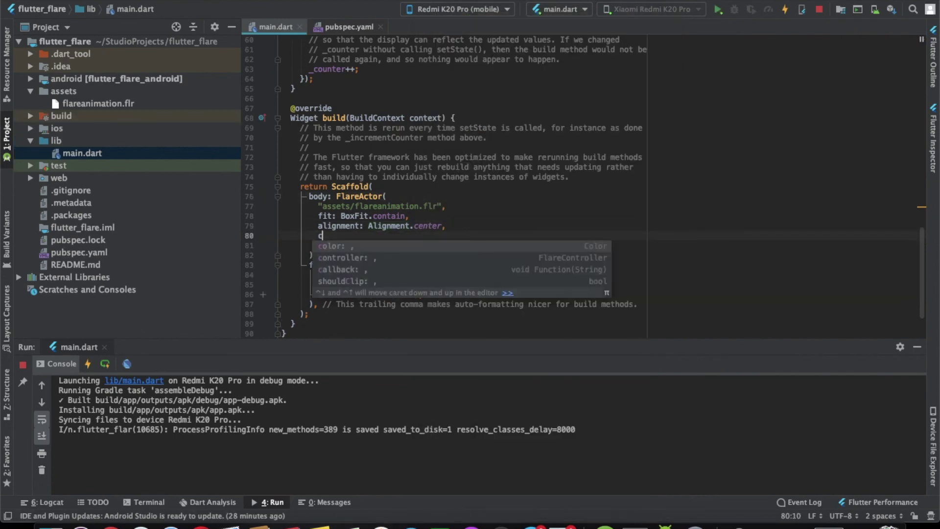
{"action": "key", "text": "Return"}
{"action": "type", "text": "C"}
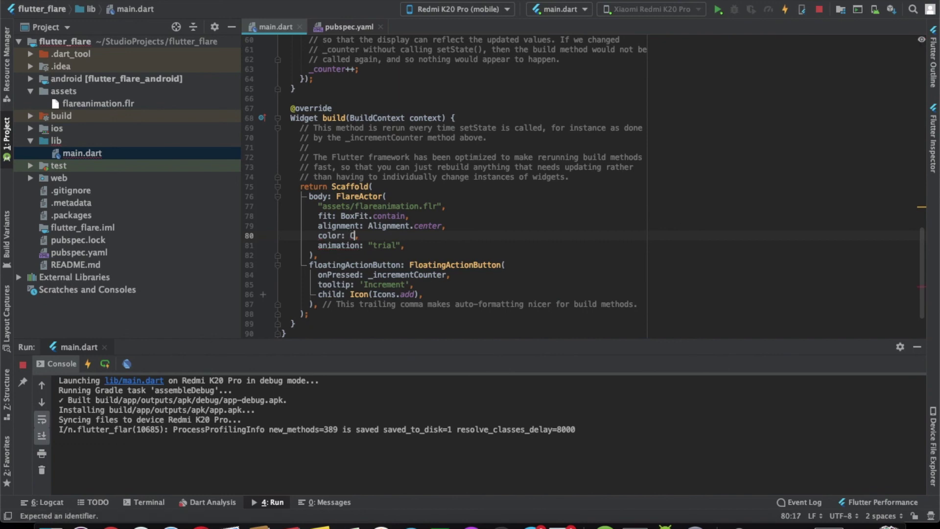
{"action": "type", "text": "olors.gre"}
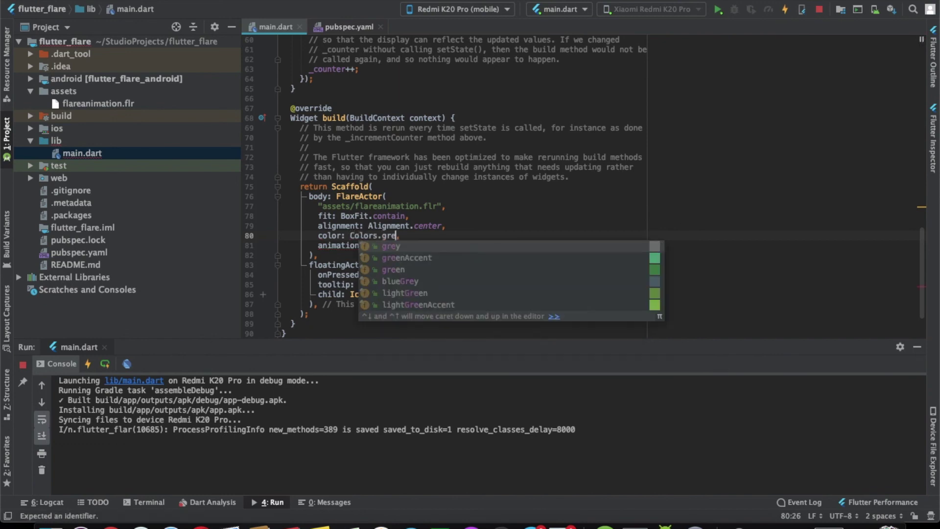
{"action": "key", "text": "Return"}
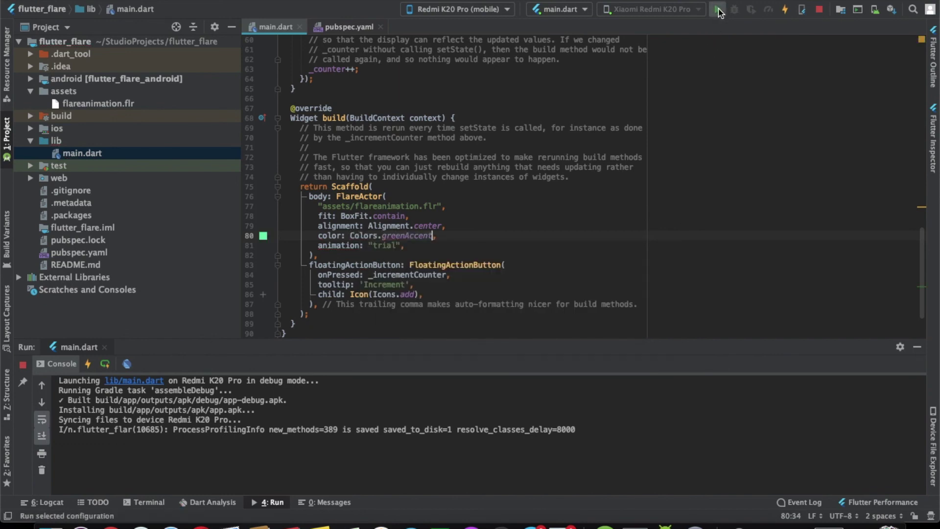
{"action": "left_click", "coordinate": [718, 9]}
{"action": "left_click", "coordinate": [662, 524]}
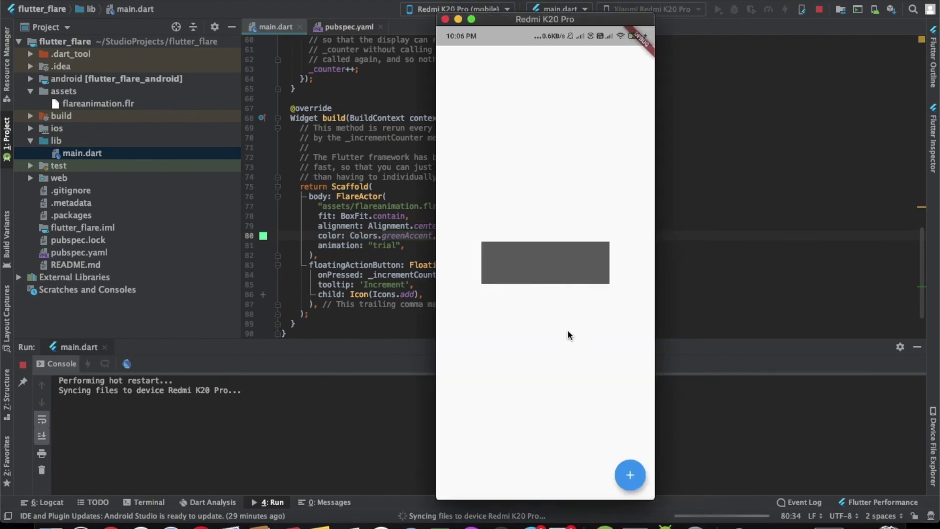